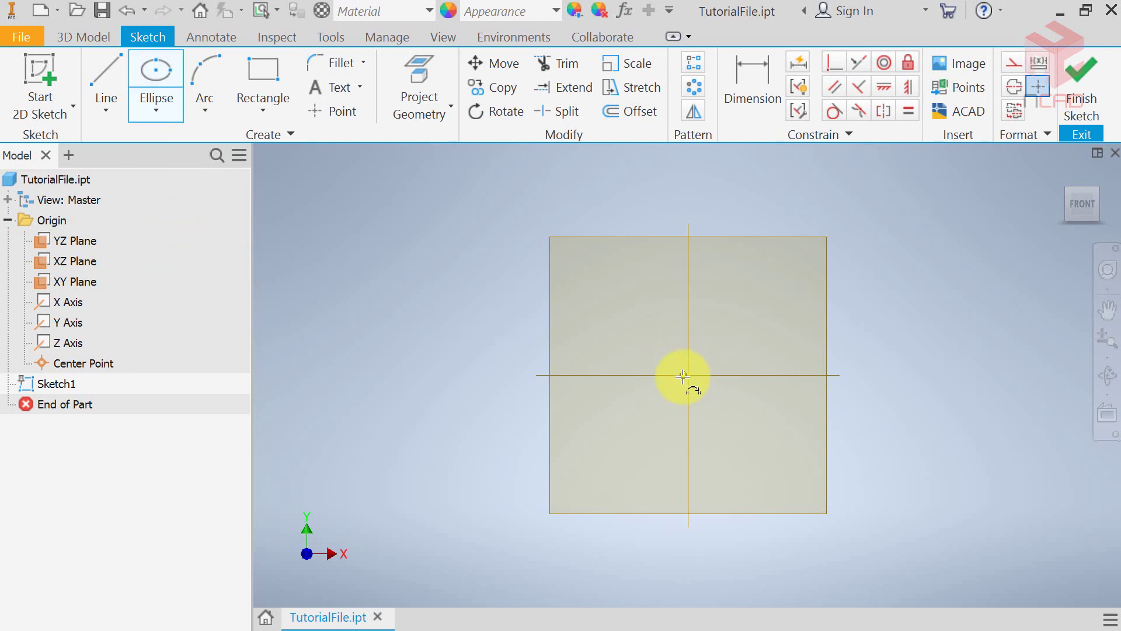
Draw a horizontally elongated ellipse centred on the origin and finish the sketch
left_click(687, 374)
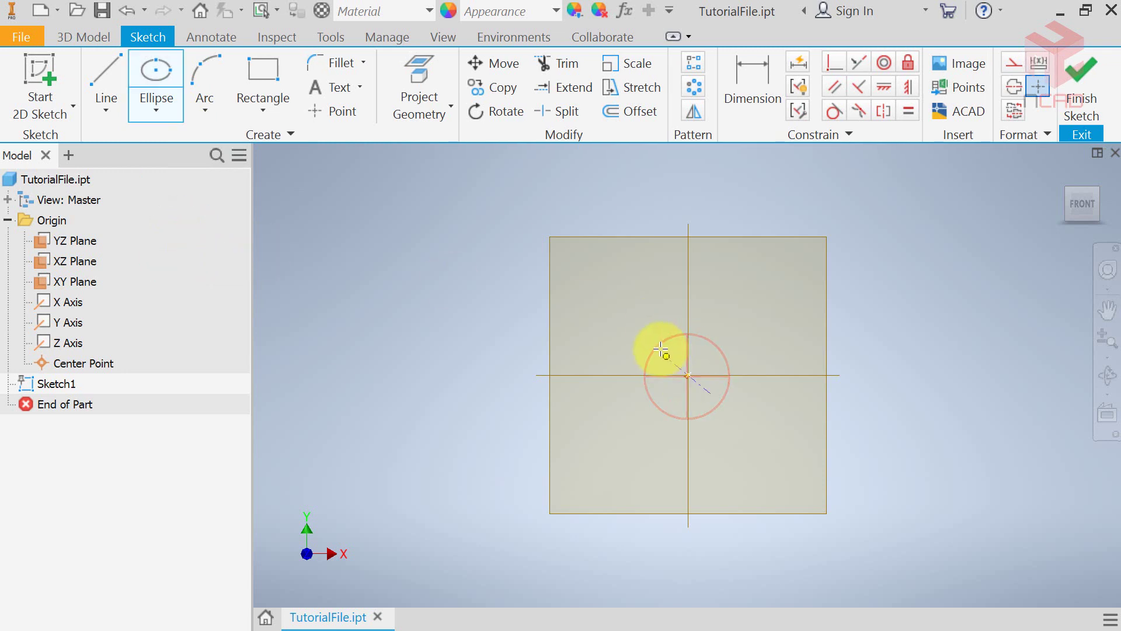
left_click(687, 287)
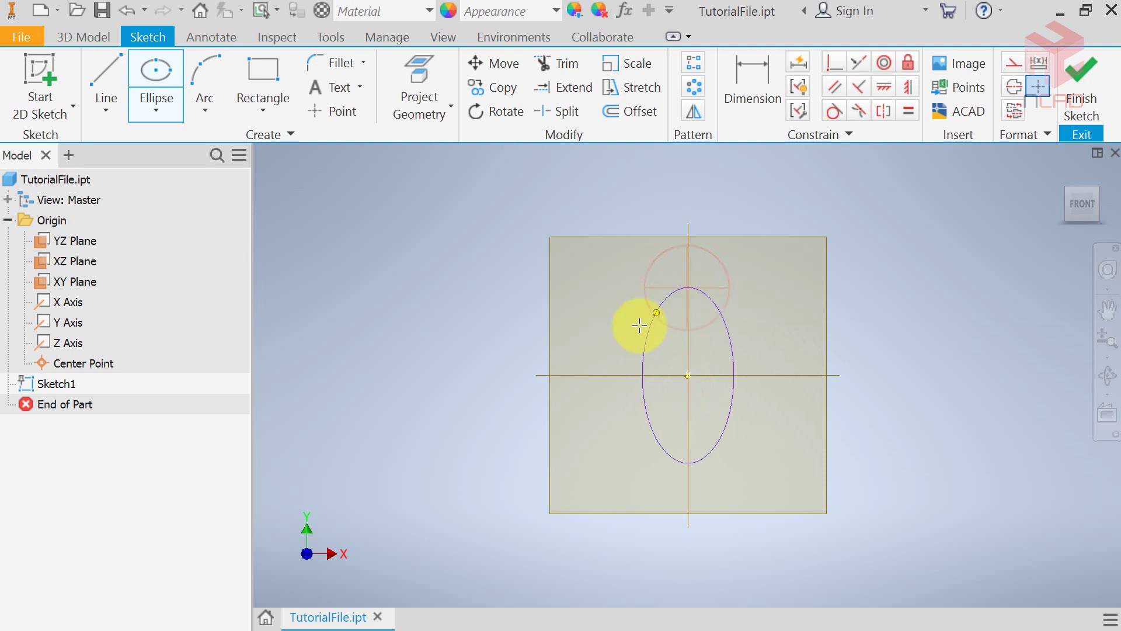
left_click(595, 327)
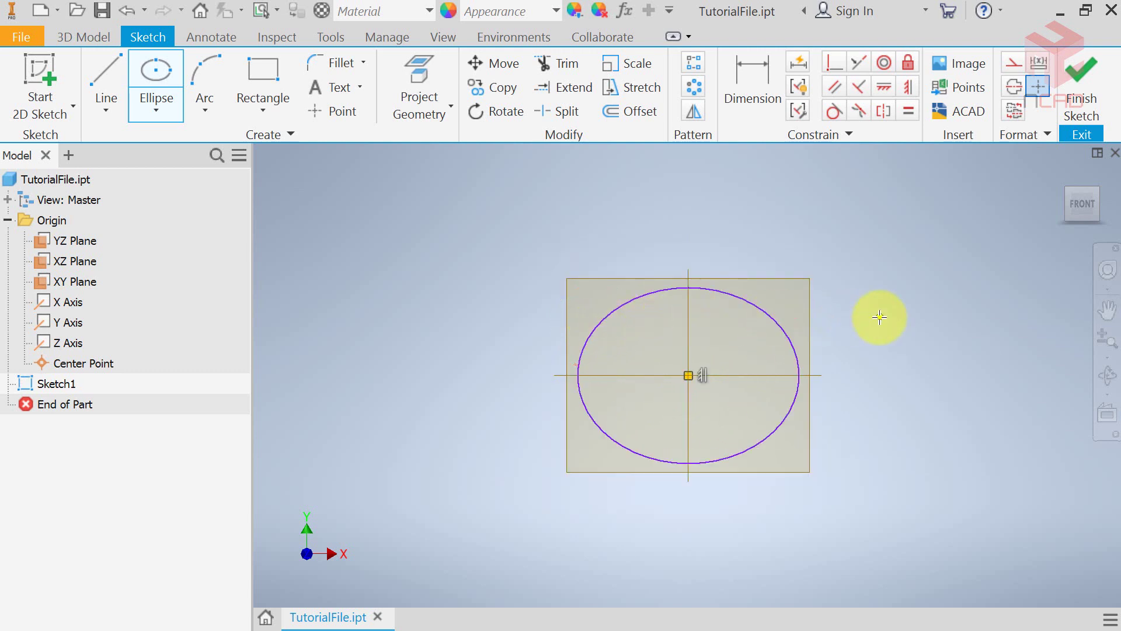
left_click(1080, 93)
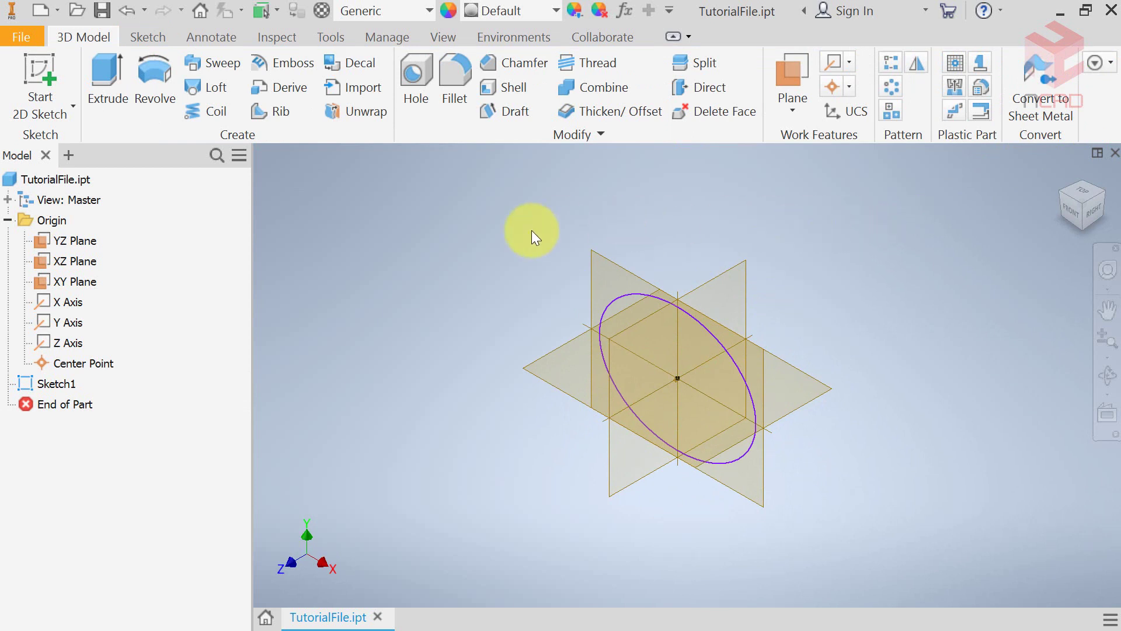
Extrude the ellipse profile 10 mm symmetrically about its sketch plane
left_click(115, 73)
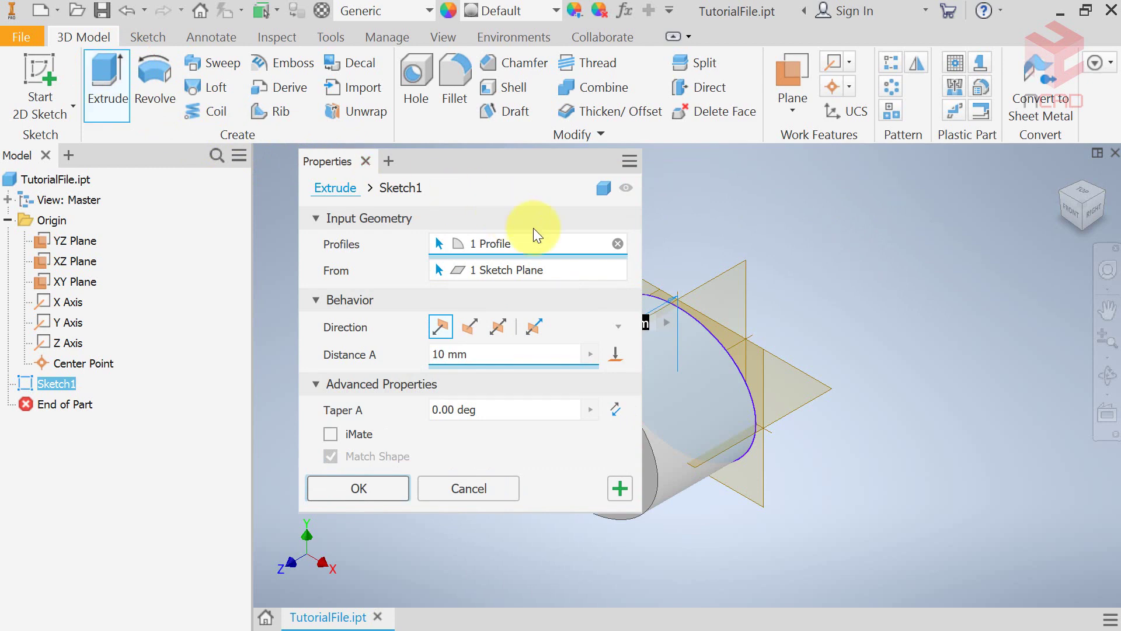
middle_click_drag(863, 263, 1001, 243)
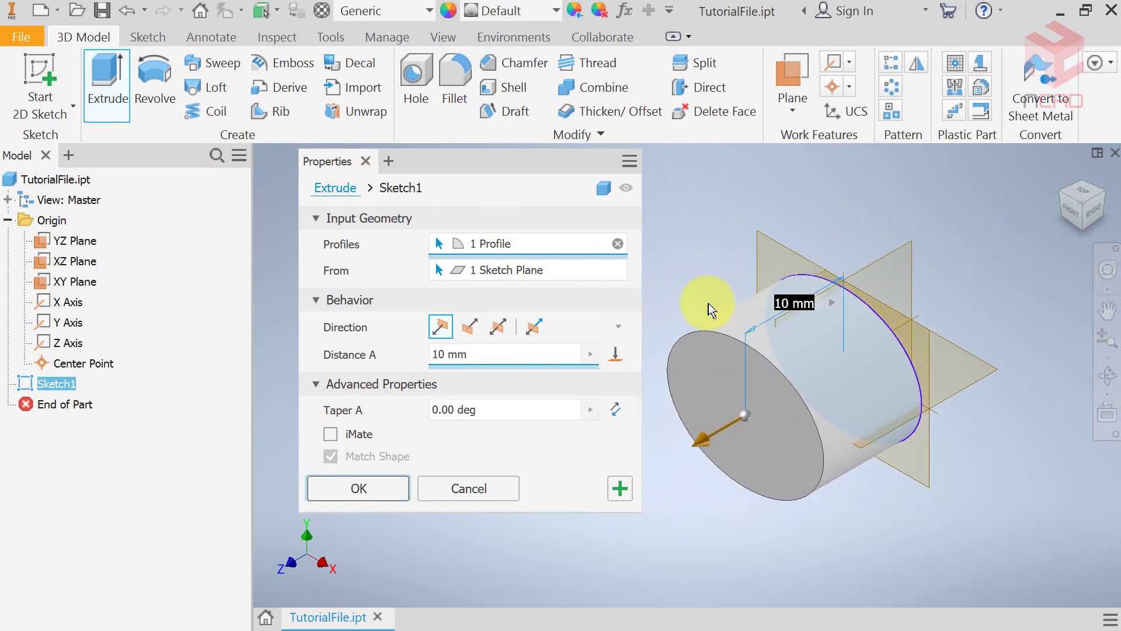
left_click(496, 330)
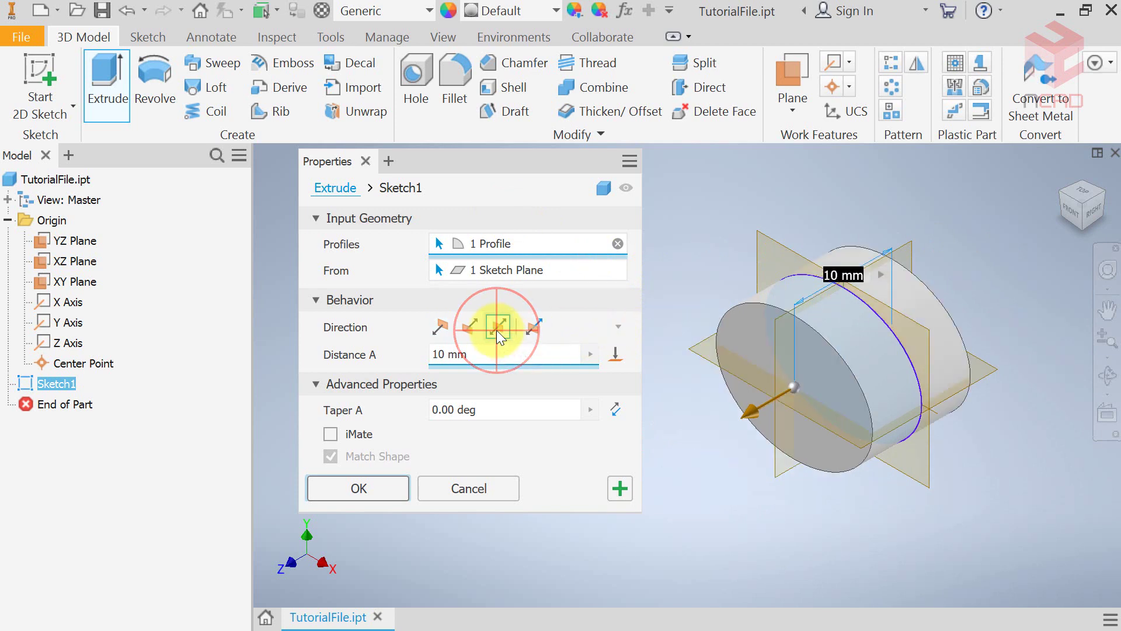
left_click(378, 485)
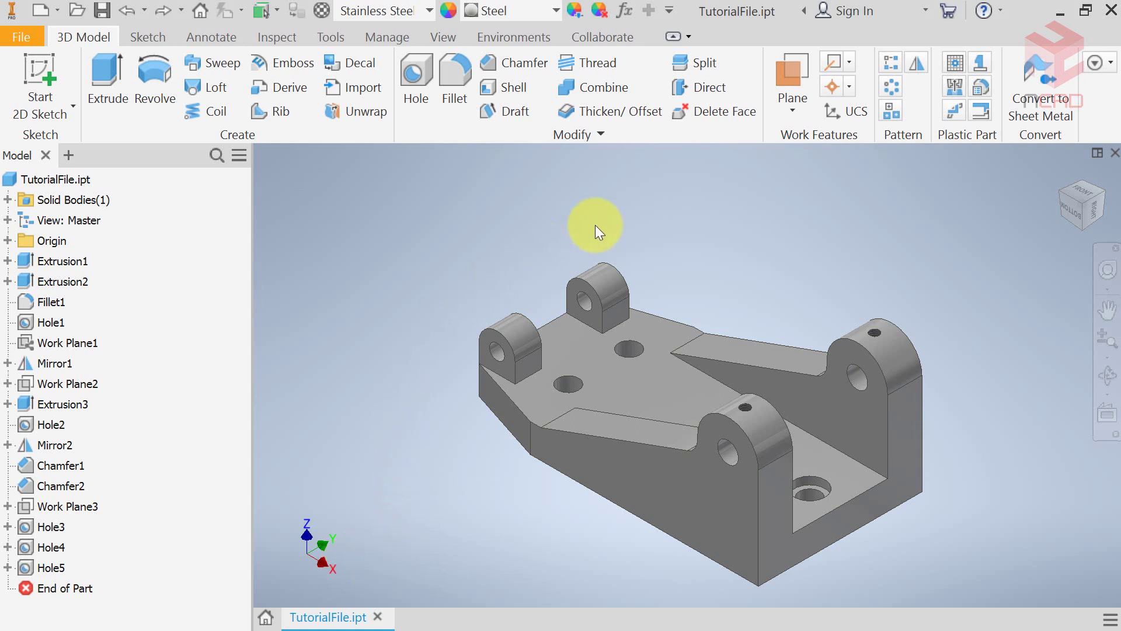
Create a work plane tangent to the rounded top of the nearer small lug and parallel to the base's upper face
left_click(787, 78)
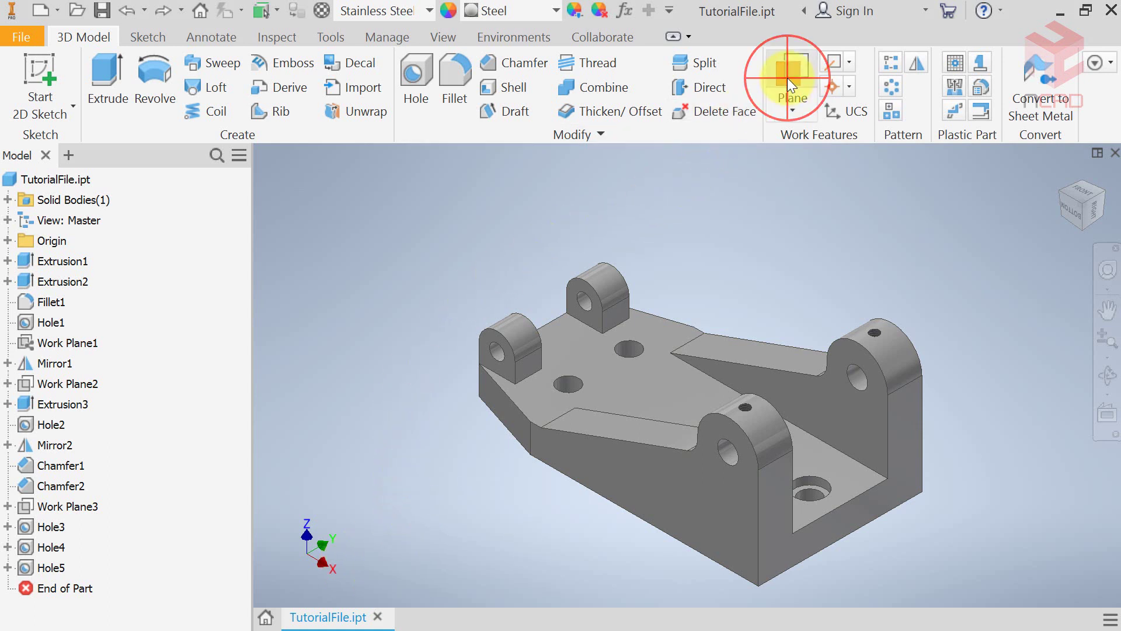
left_click(503, 318)
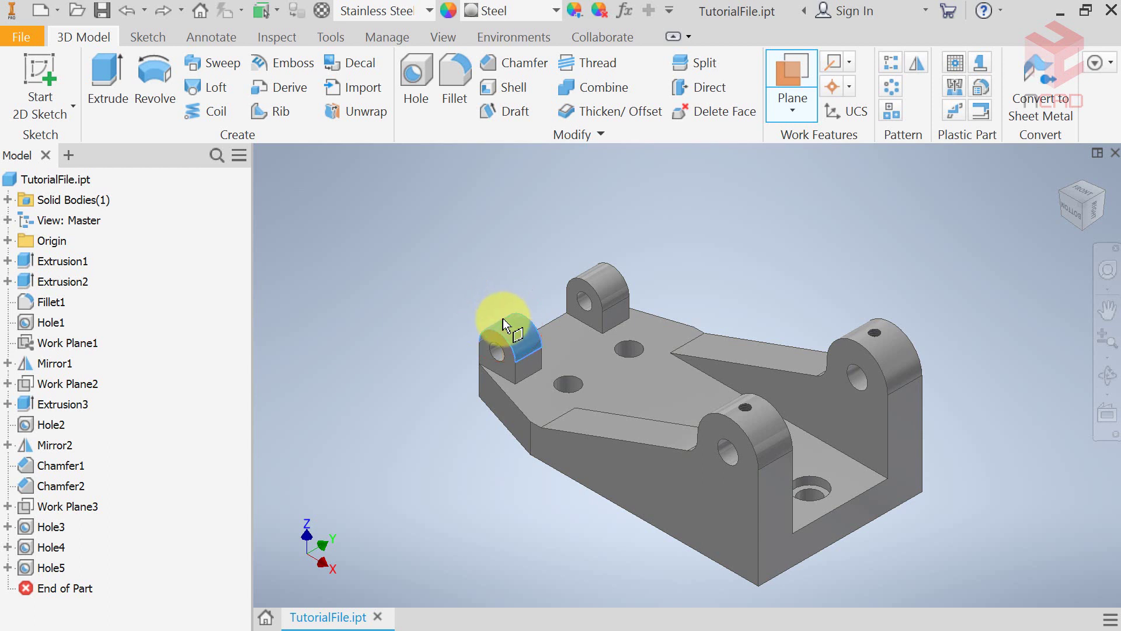
left_click(539, 395)
left_click(426, 378)
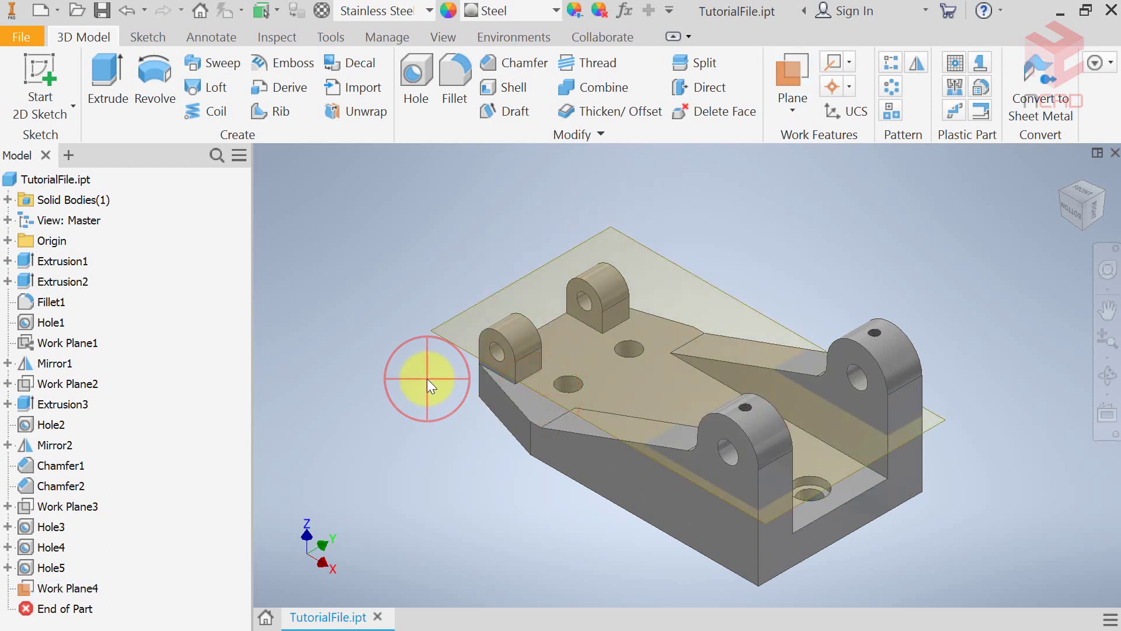
Start a new sketch on the work plane tangent to the small lugs
key("F4")
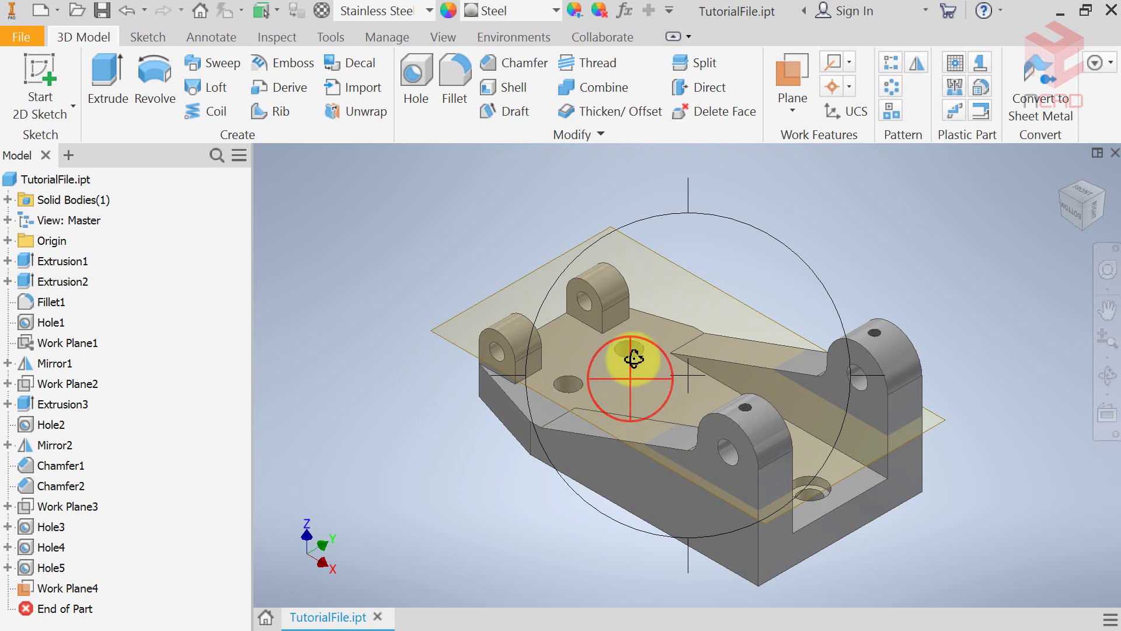
mouse_move(638, 357)
left_mouse_down()
mouse_move(639, 300)
mouse_move(643, 380)
left_mouse_up()
left_click(418, 412)
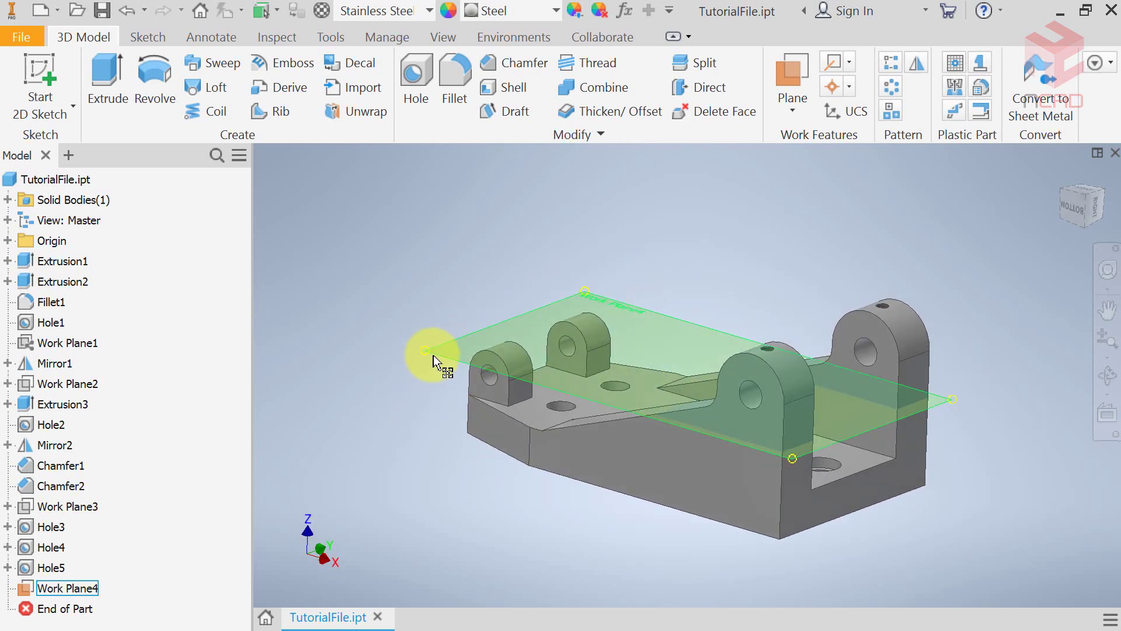
left_click(449, 334)
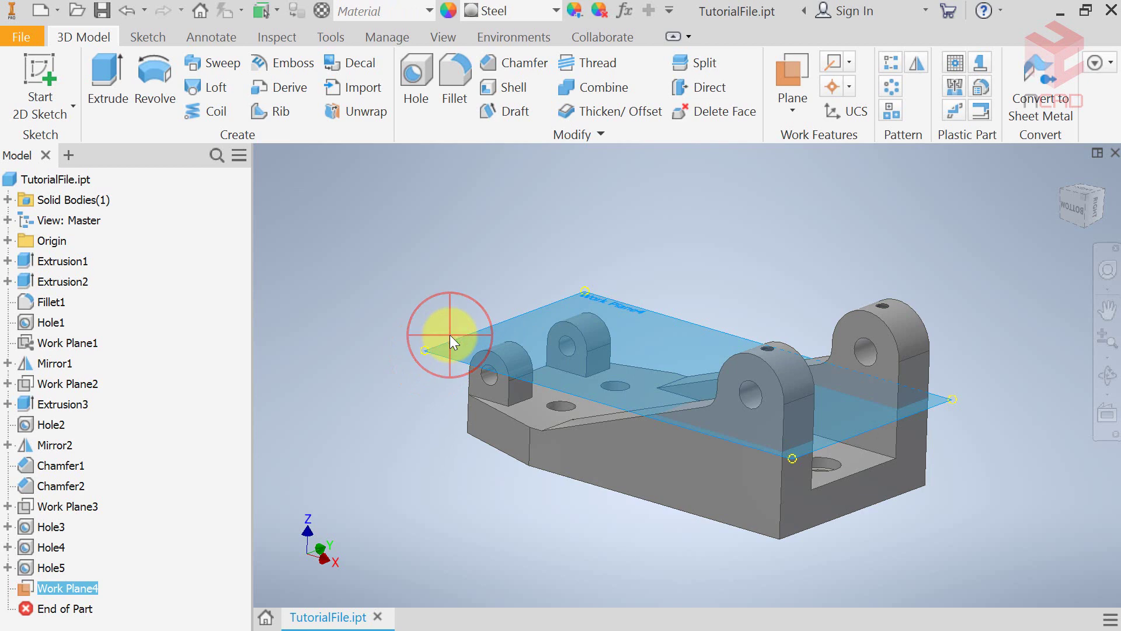
key("s")
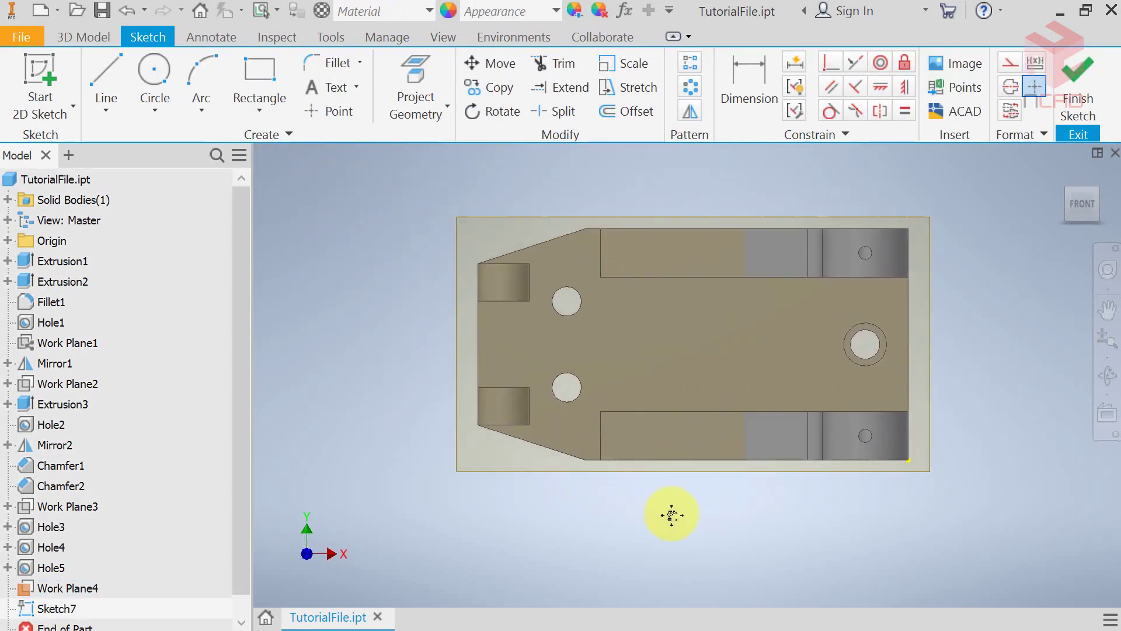
left_click(441, 367)
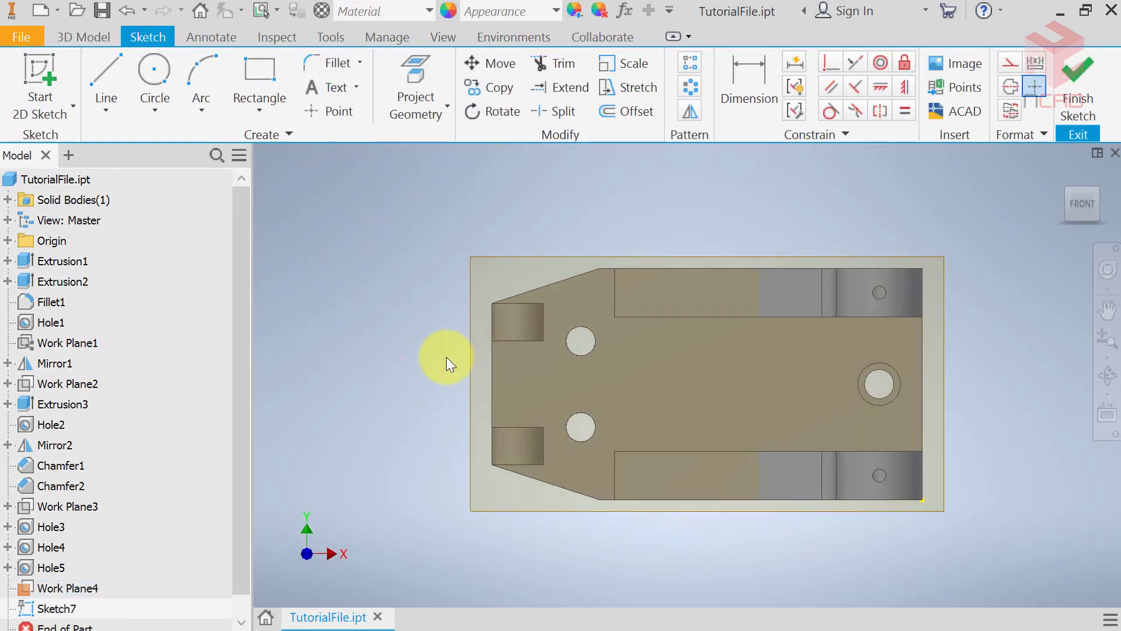
Project the two opposite horizontal edges of the lower small lug into the sketch
left_click(404, 71)
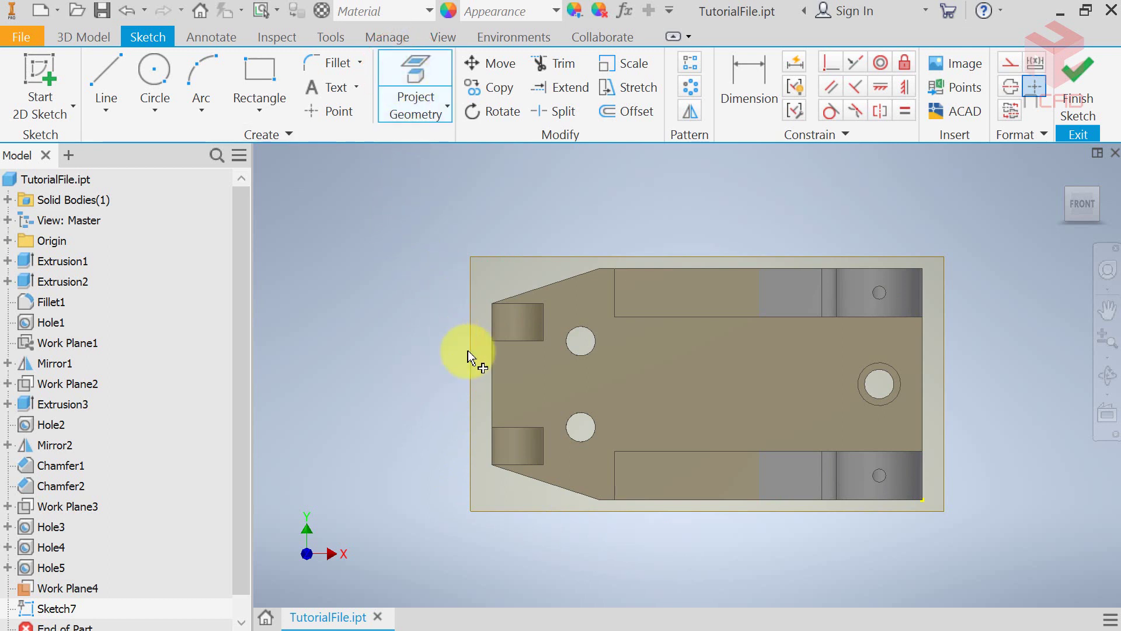
left_click(512, 430)
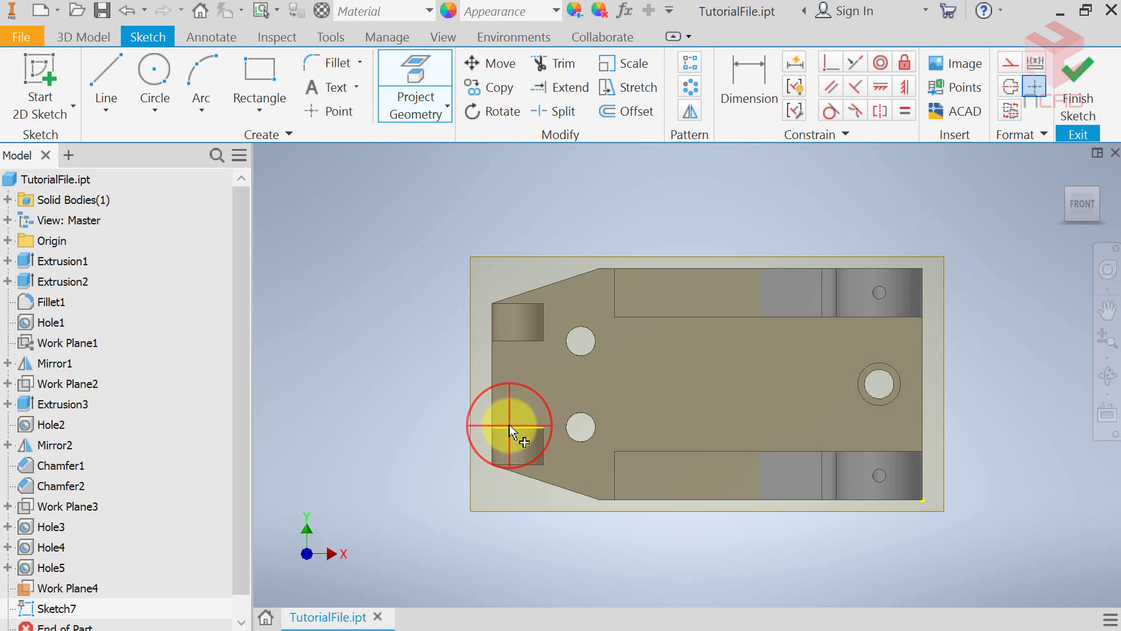
left_click(521, 466)
key("Escape")
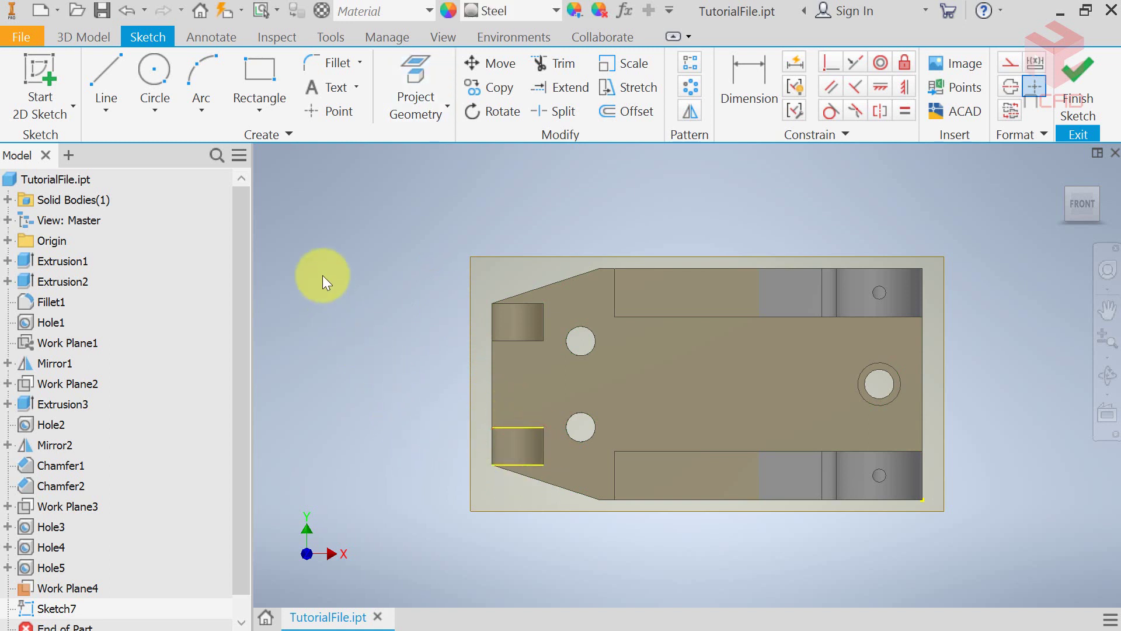
Draw a vertical 14 mm line connecting the midpoints of the two projected lug edges
left_click(110, 72)
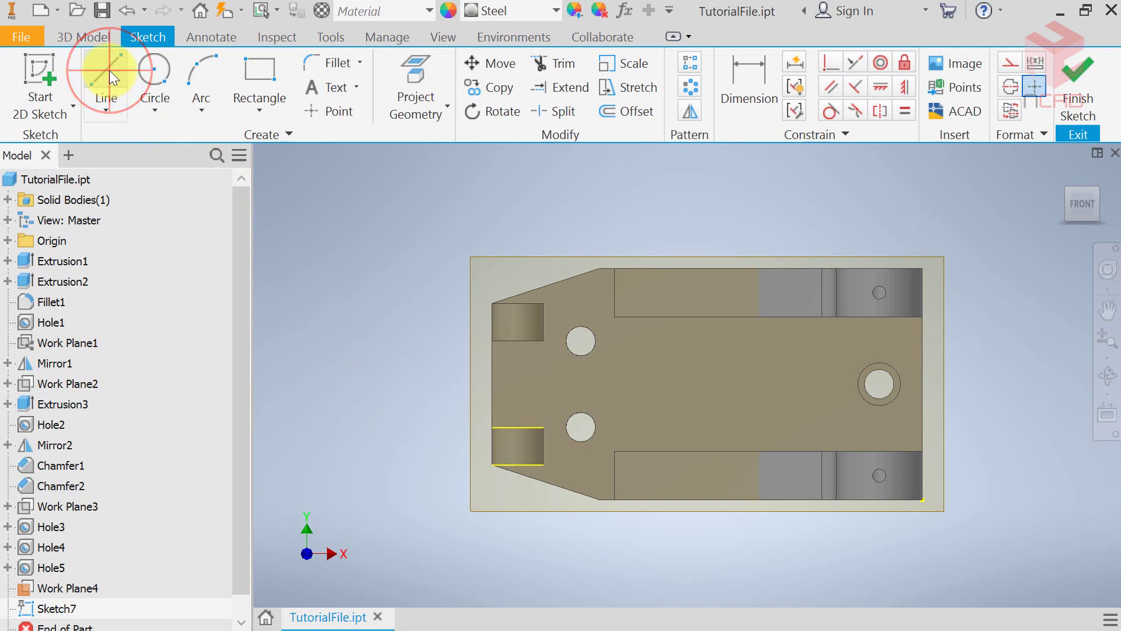
left_click(517, 428)
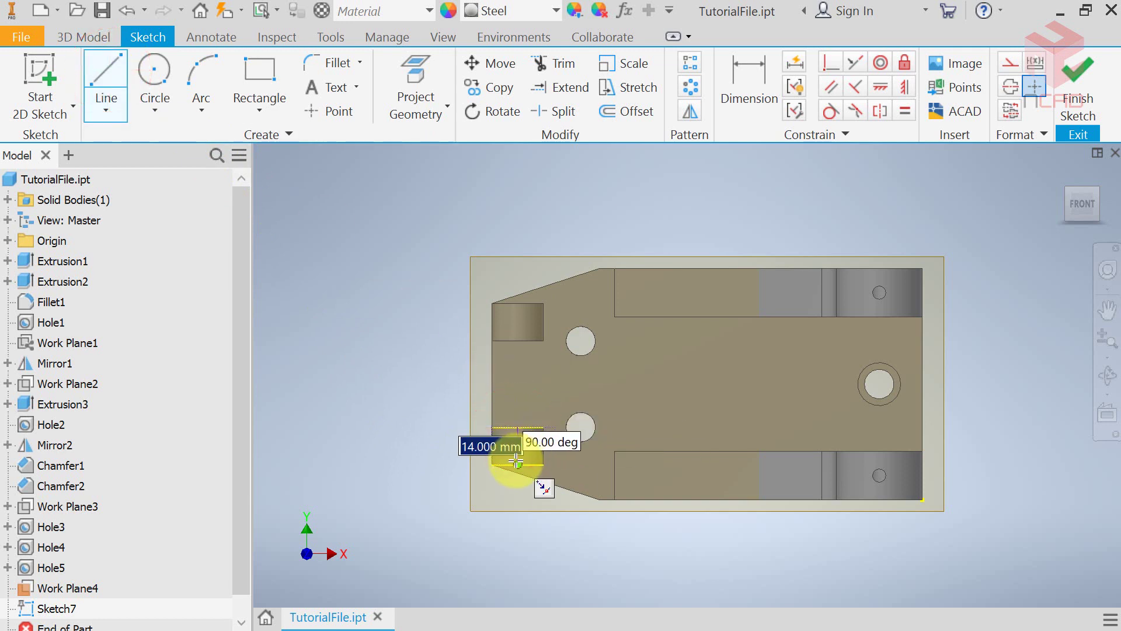
left_click(517, 465)
key("Escape")
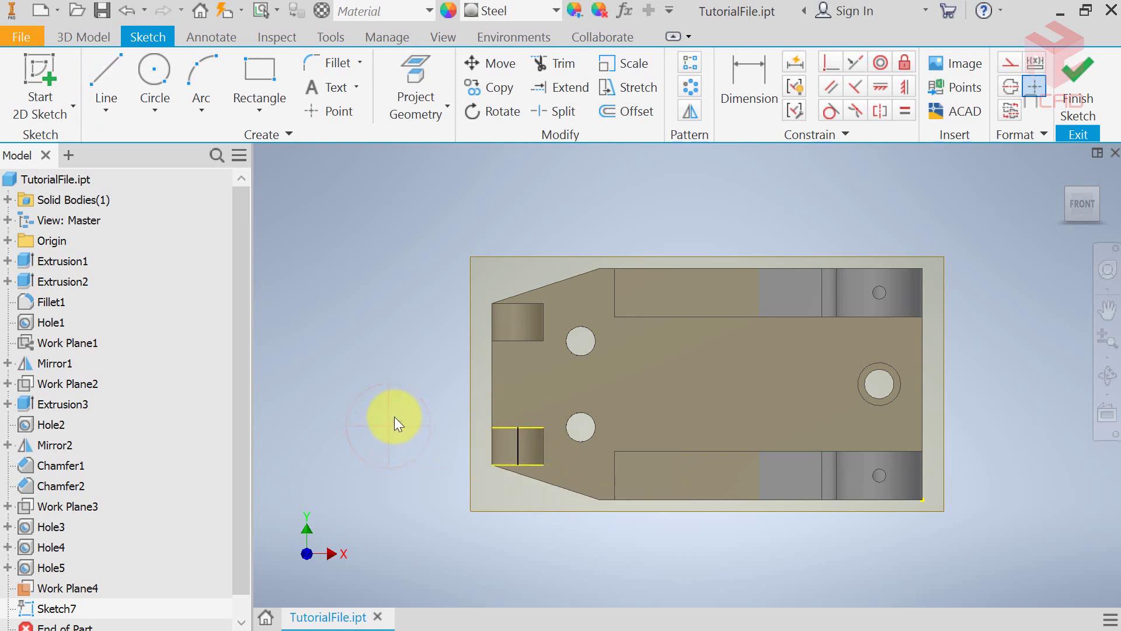
Place a sketch point at the midpoint of the vertical line and finish the sketch
left_click(322, 110)
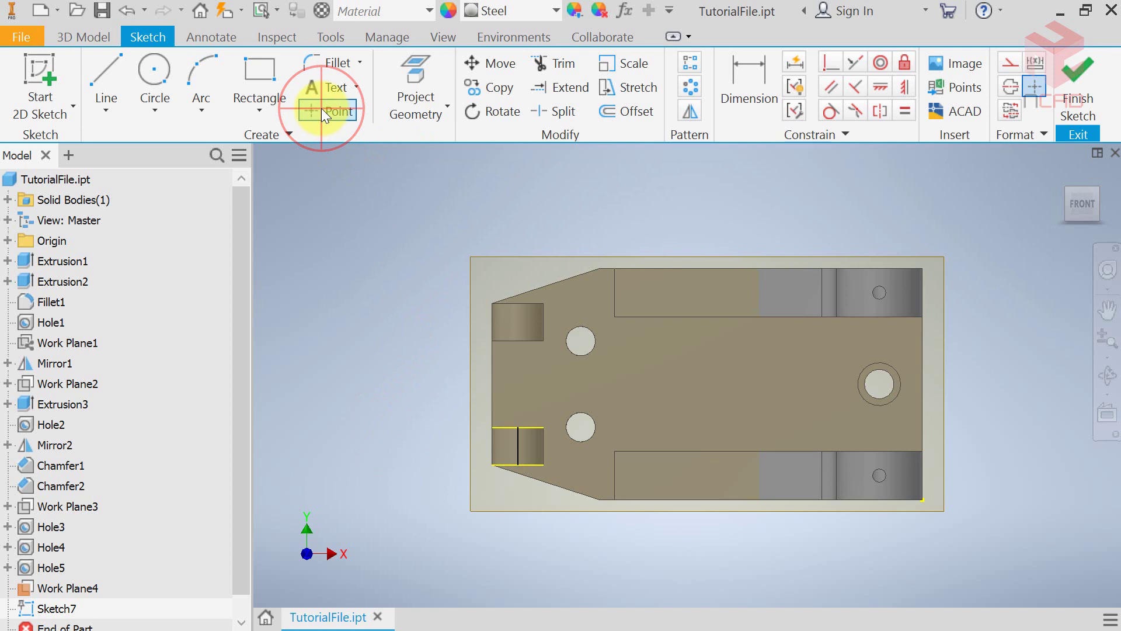
left_click(517, 447)
key("Escape")
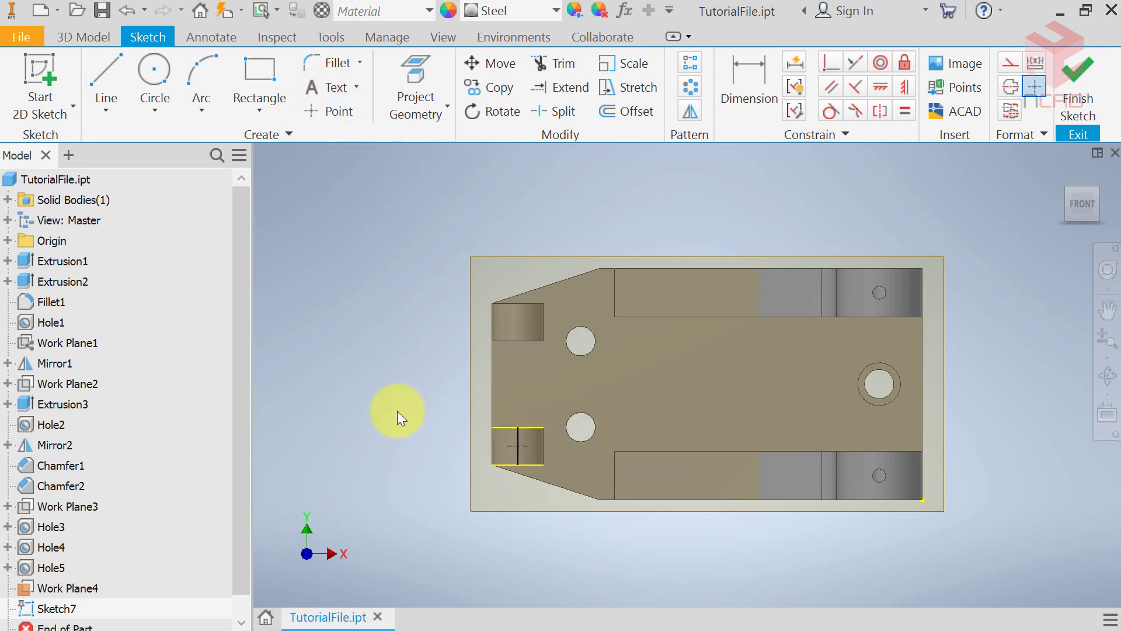
left_click(398, 411)
left_click(1077, 81)
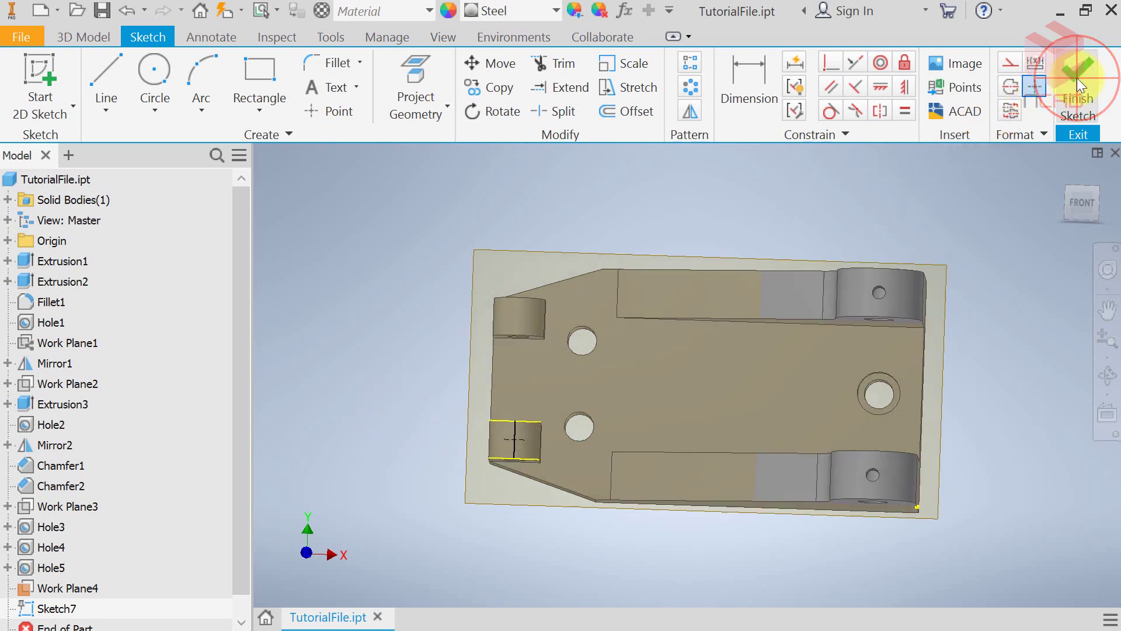
left_click(418, 258)
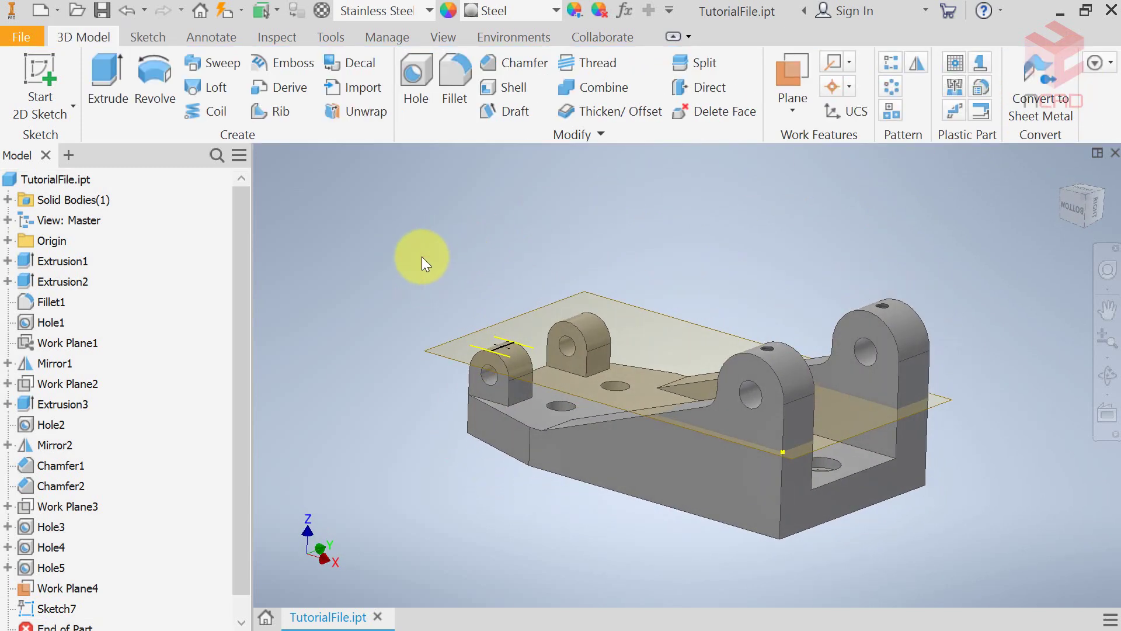
Start a Hole feature at the sketch point on the small lug and set its type to tapped
left_click(423, 96)
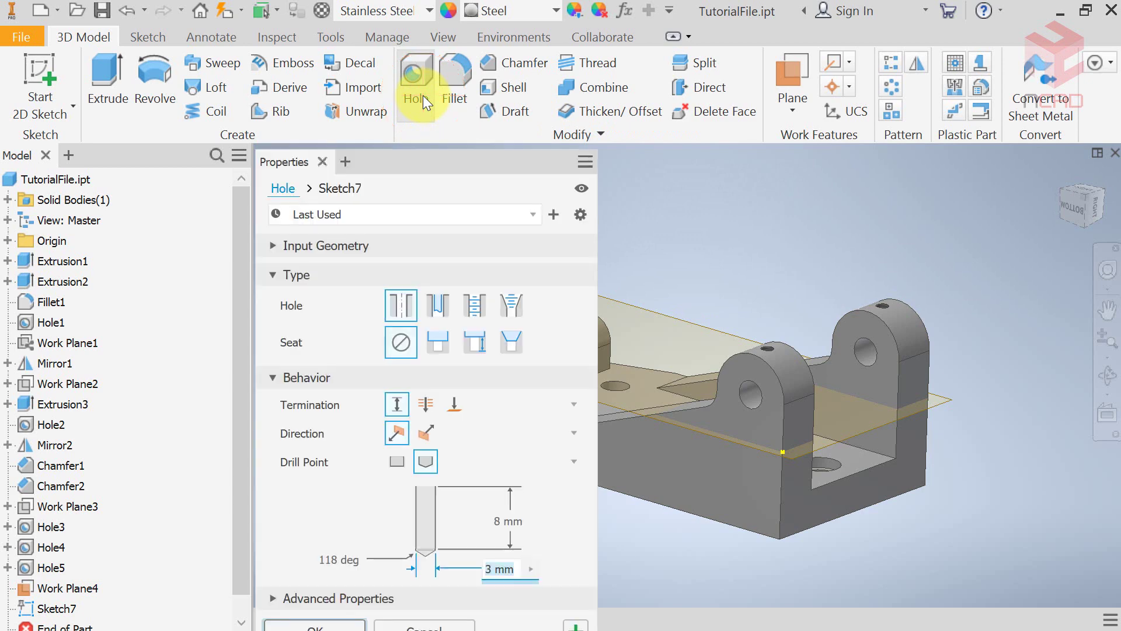
left_click(673, 242)
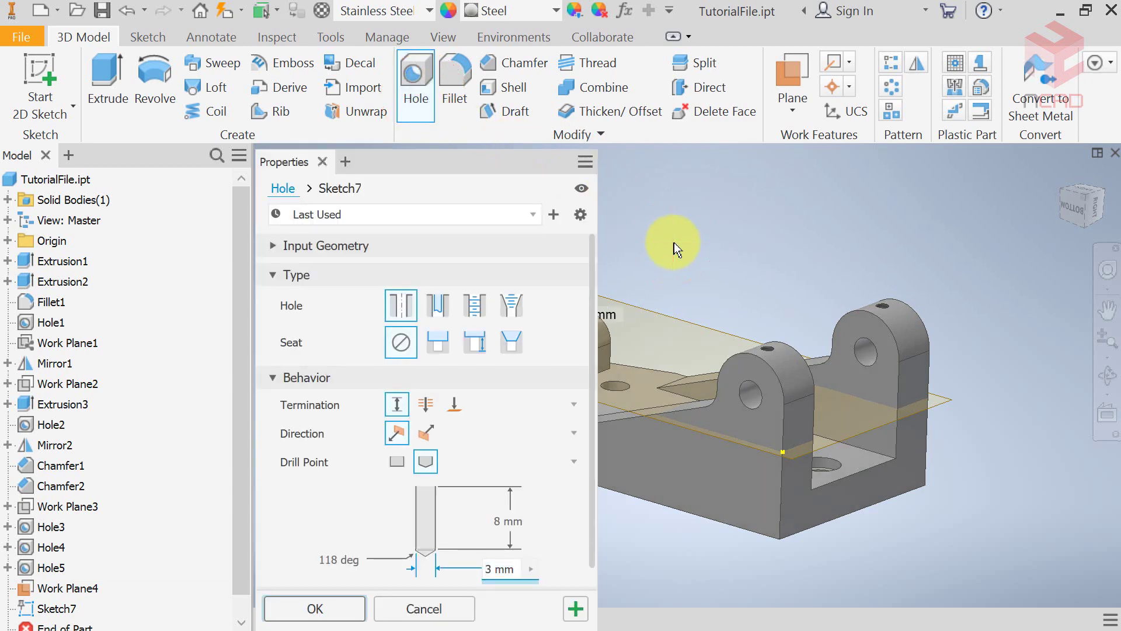
middle_click_drag(663, 249, 864, 257, "shift")
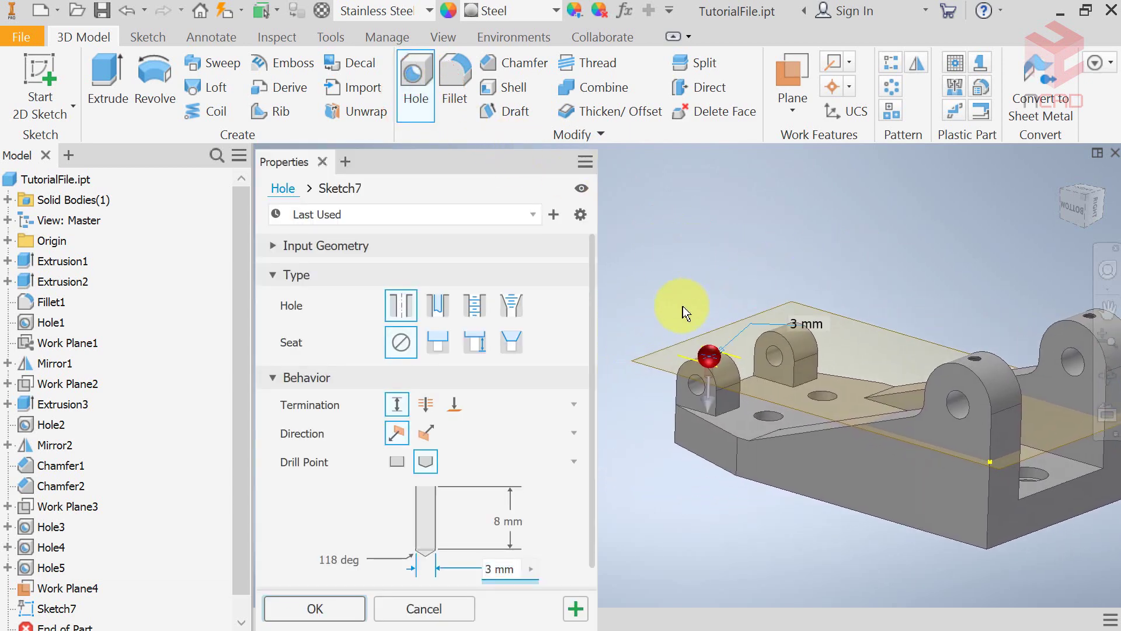
scroll(652, 330, "down", 3)
scroll(652, 331, "down", 5)
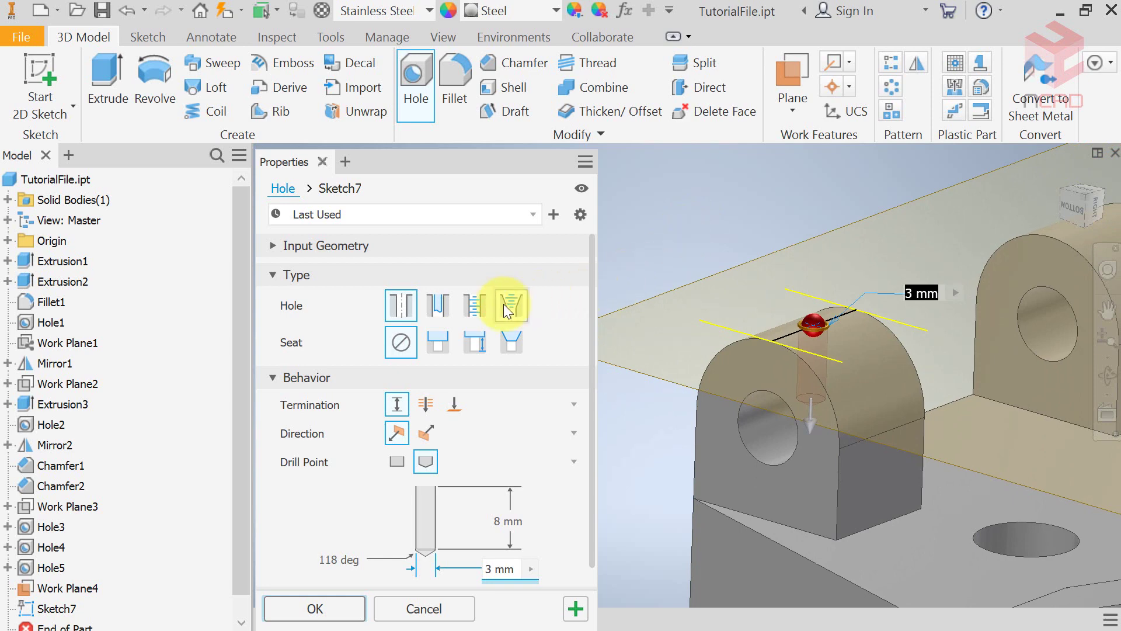
left_click(476, 304)
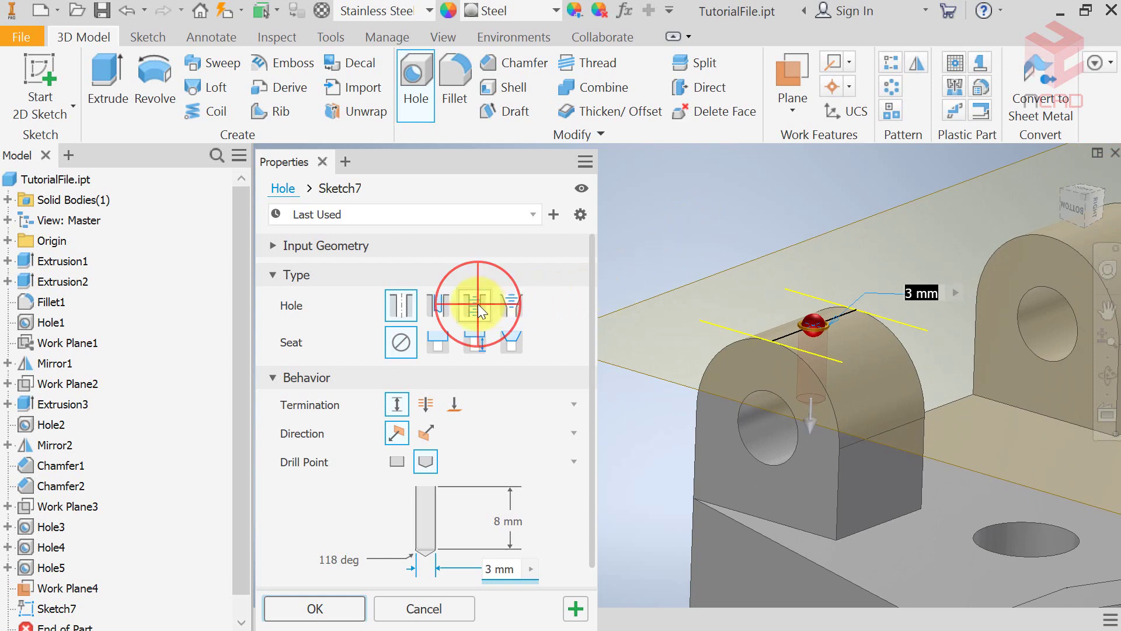
Set the tapped hole's thread type to ANSI Metric M Profile and its size to 6
left_click(573, 402)
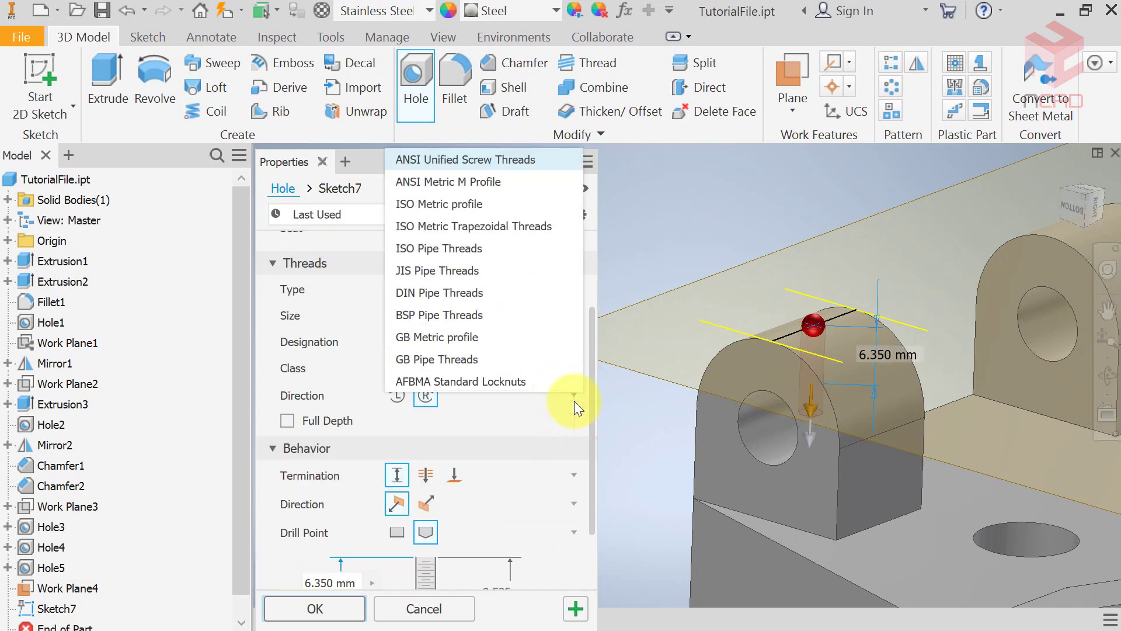
left_click(496, 187)
left_click(413, 316)
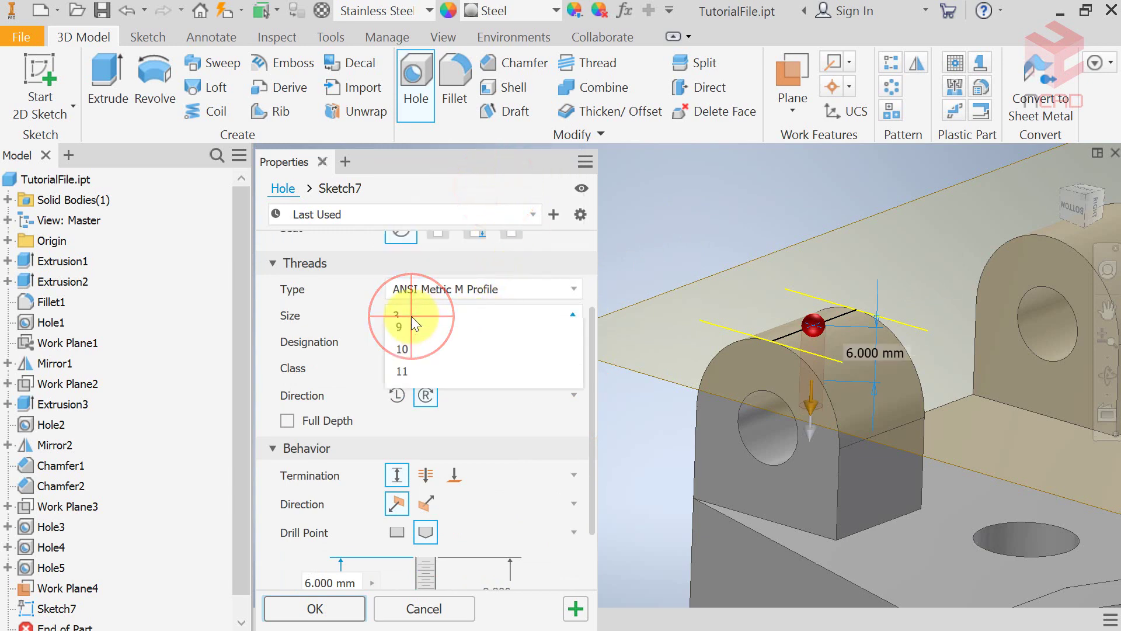
left_click(415, 470)
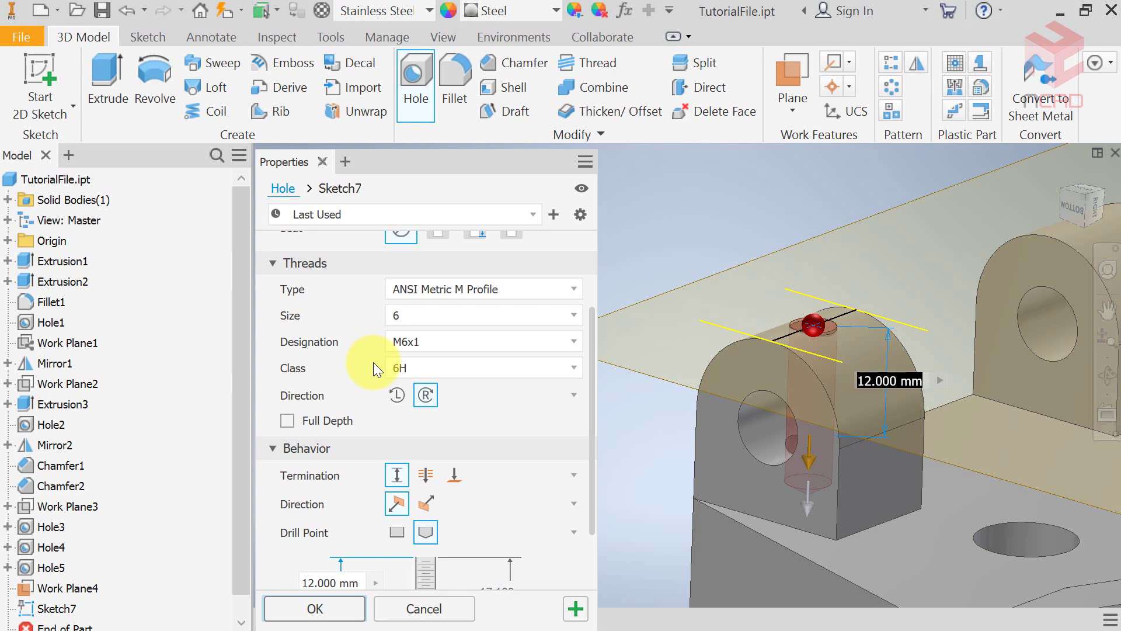
Terminate the tapped hole at the cylindrical surface of the small lug's cross hole and create the feature
left_click(455, 475)
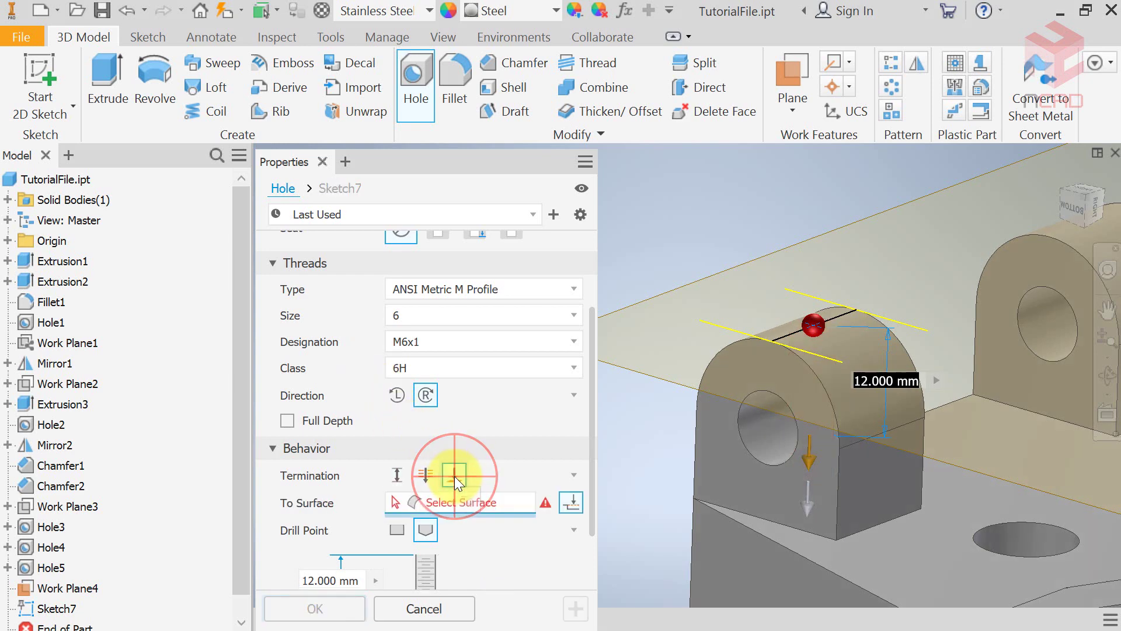
left_click(760, 434)
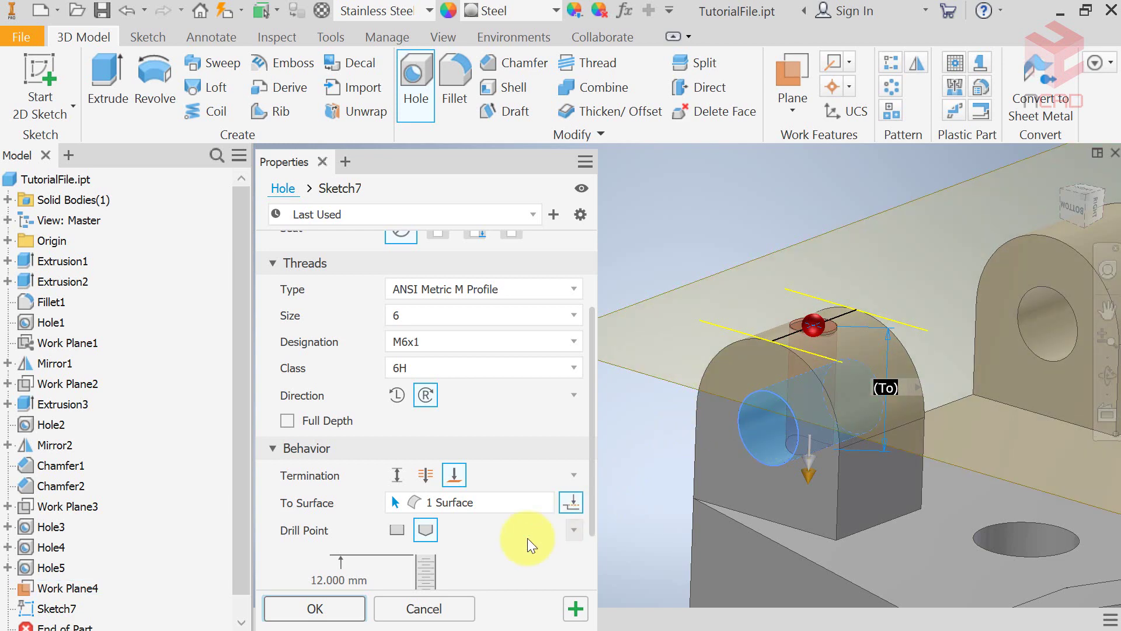
left_click(344, 608)
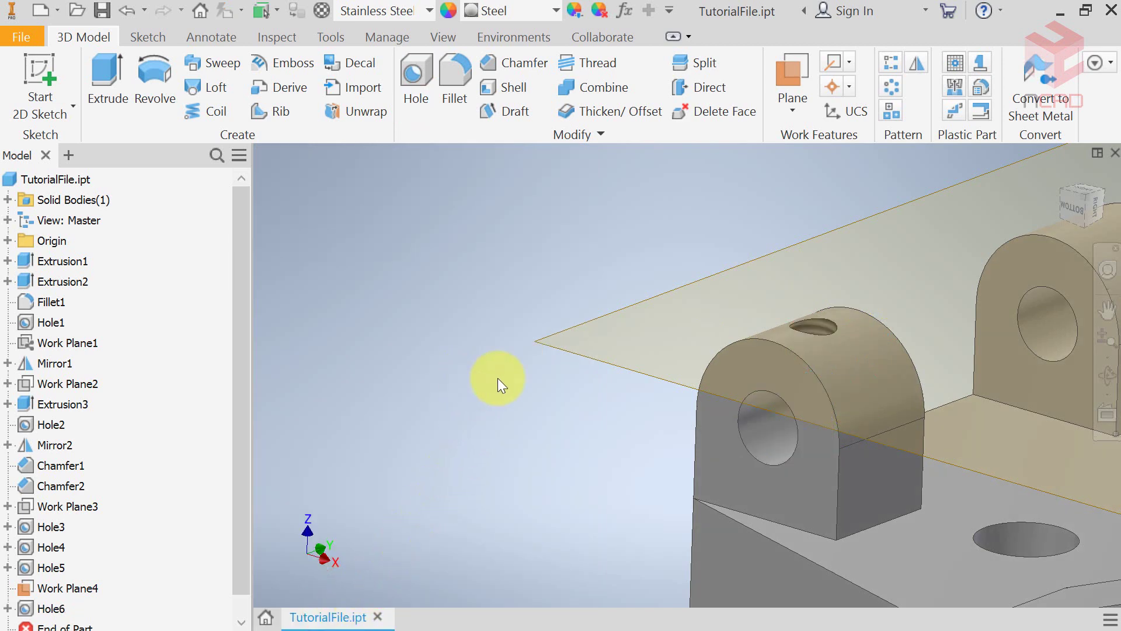
Hide the tangent work plane that lies across the small lugs
middle_click_drag(730, 403, 718, 365, "shift")
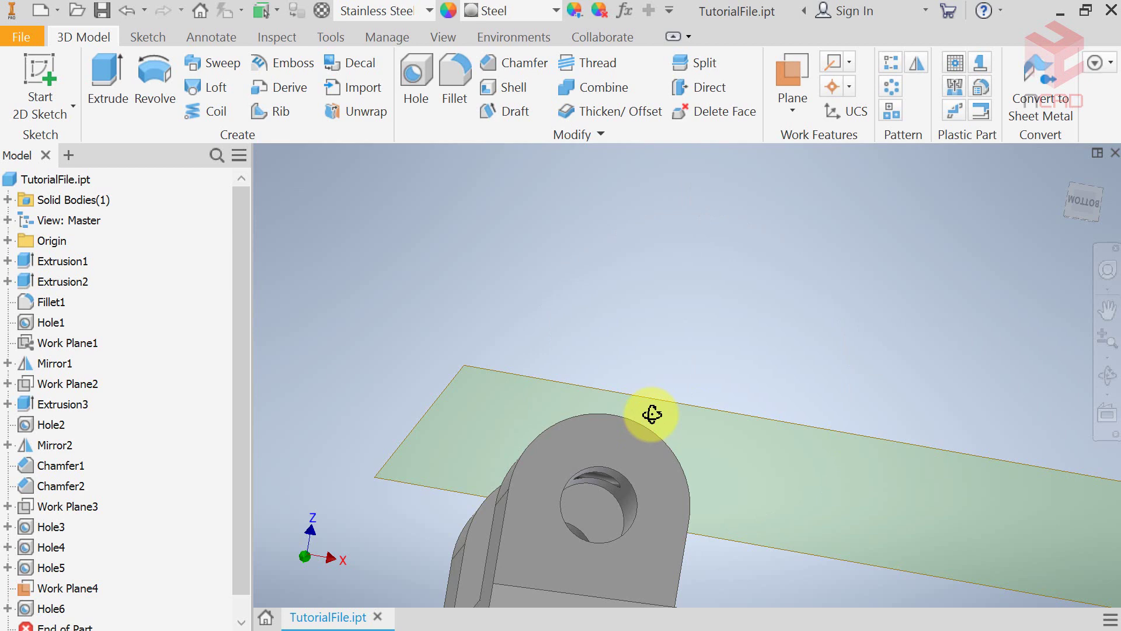
middle_click_drag(652, 414, 571, 487, "shift")
left_click(482, 454)
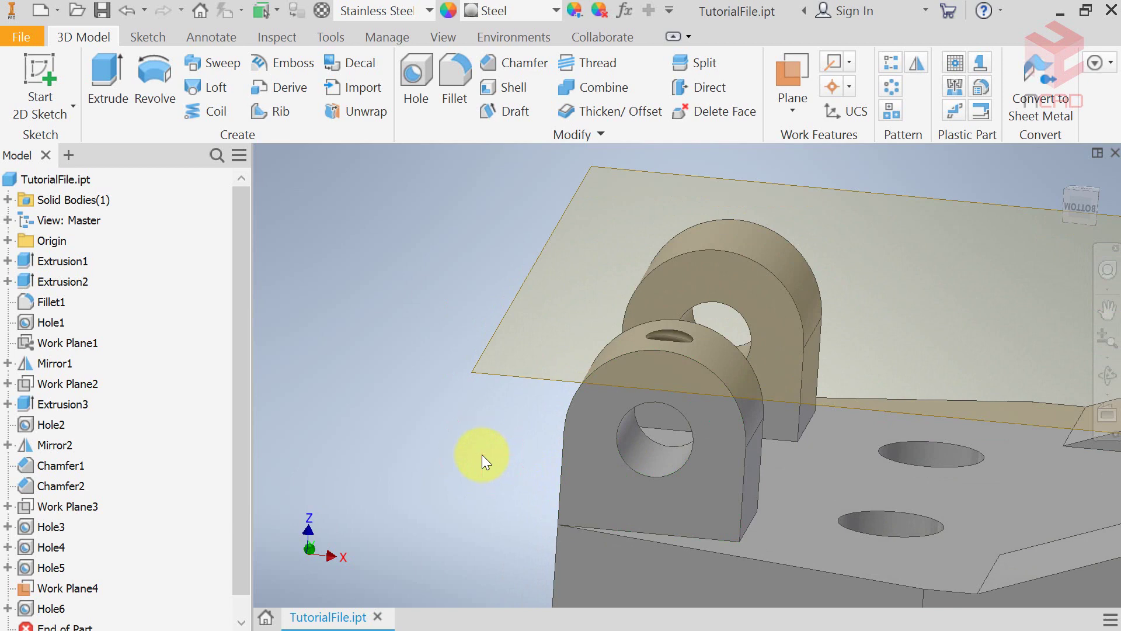
key("Home")
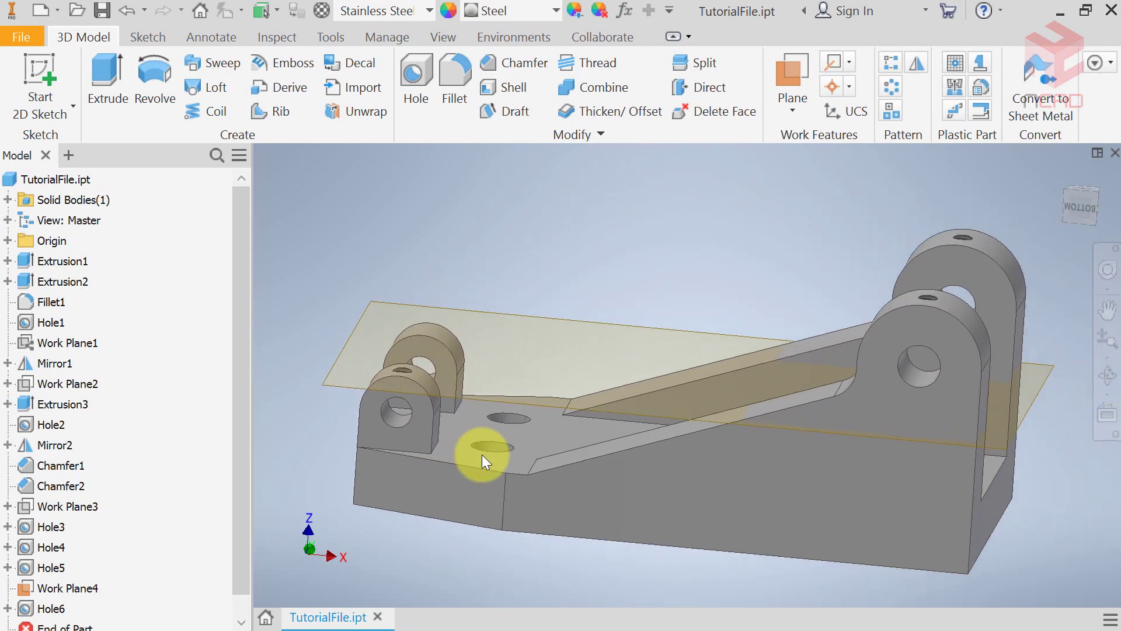
left_click(501, 313)
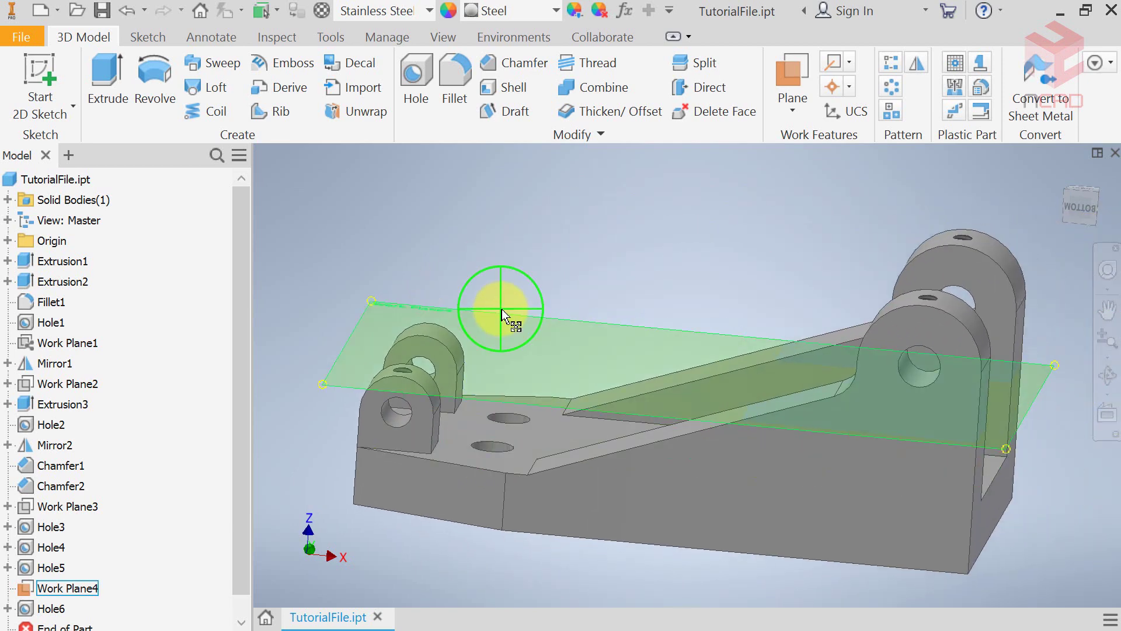
right_click(501, 309)
left_click(576, 215)
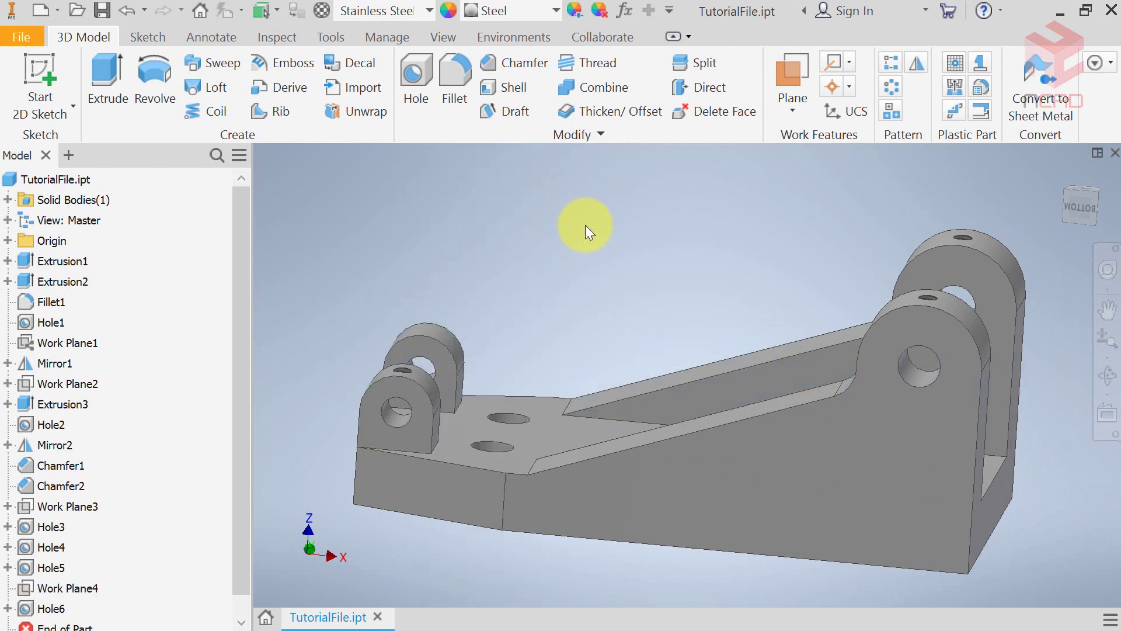
middle_click_drag(613, 375, 557, 403, "shift")
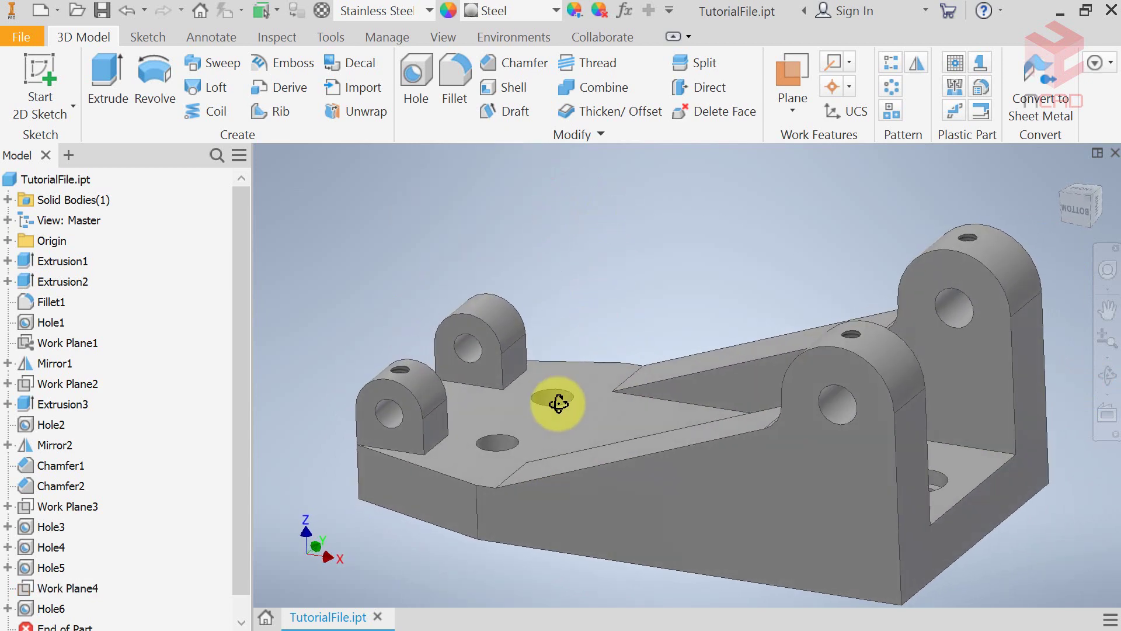
left_click(653, 287)
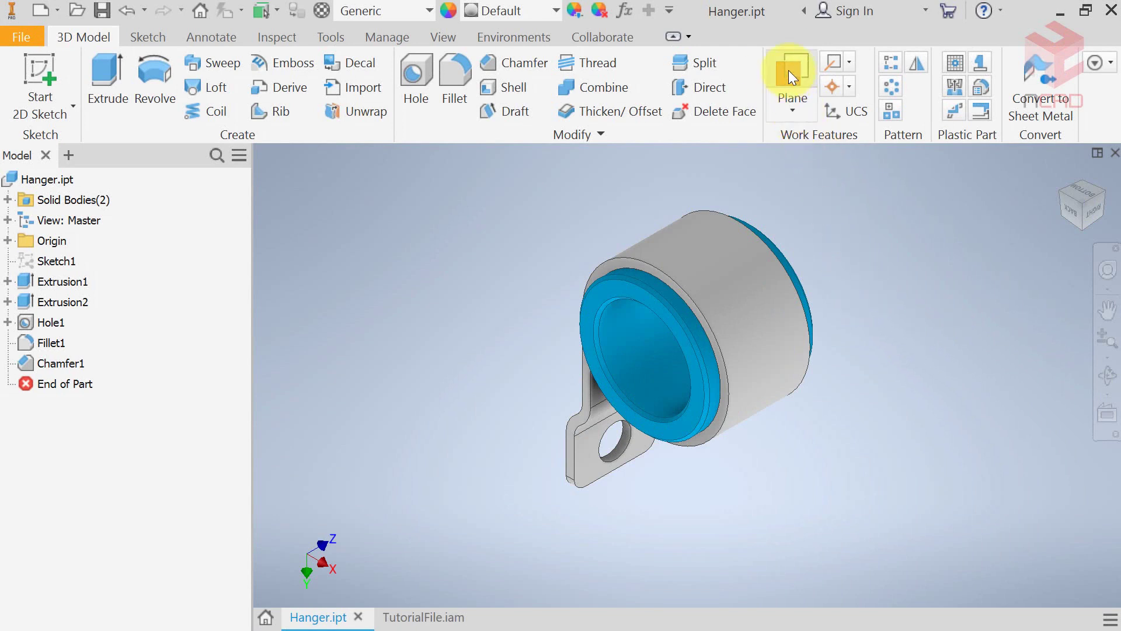
In Hanger.ipt, create a work plane offset outward from the near end face of the blue bushing
left_click(788, 71)
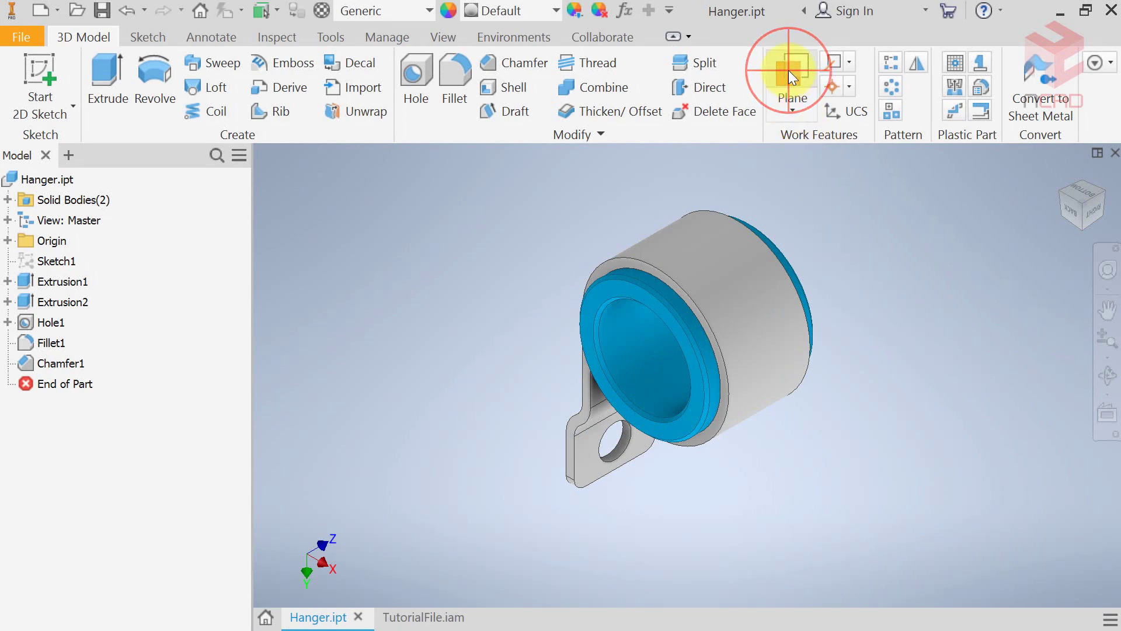
left_click(604, 288)
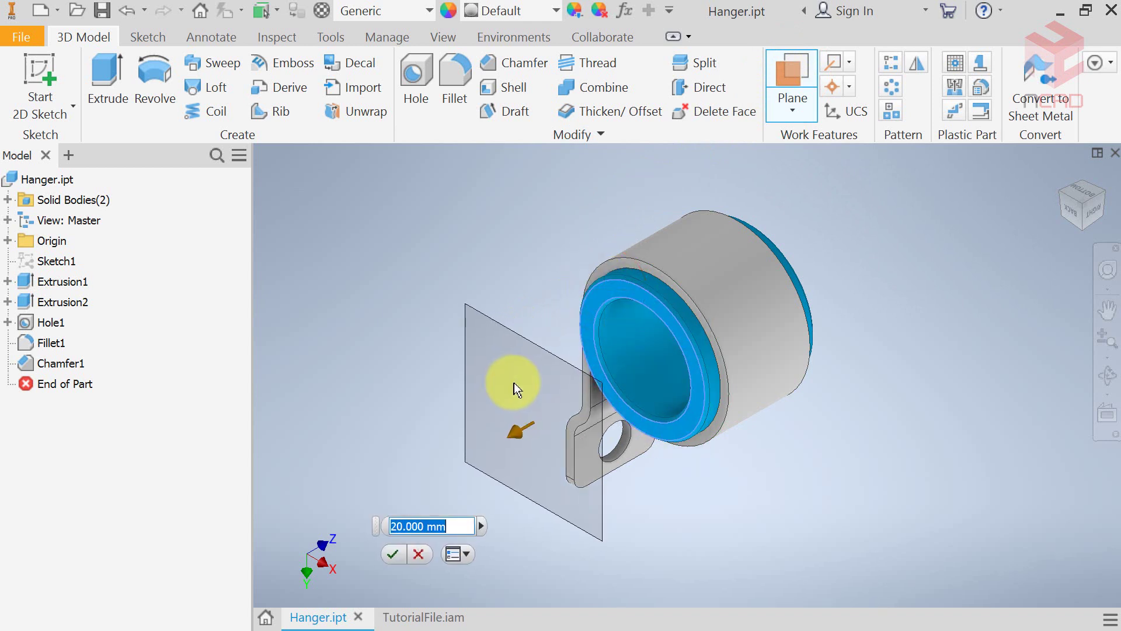
left_click_drag(514, 383, 490, 409)
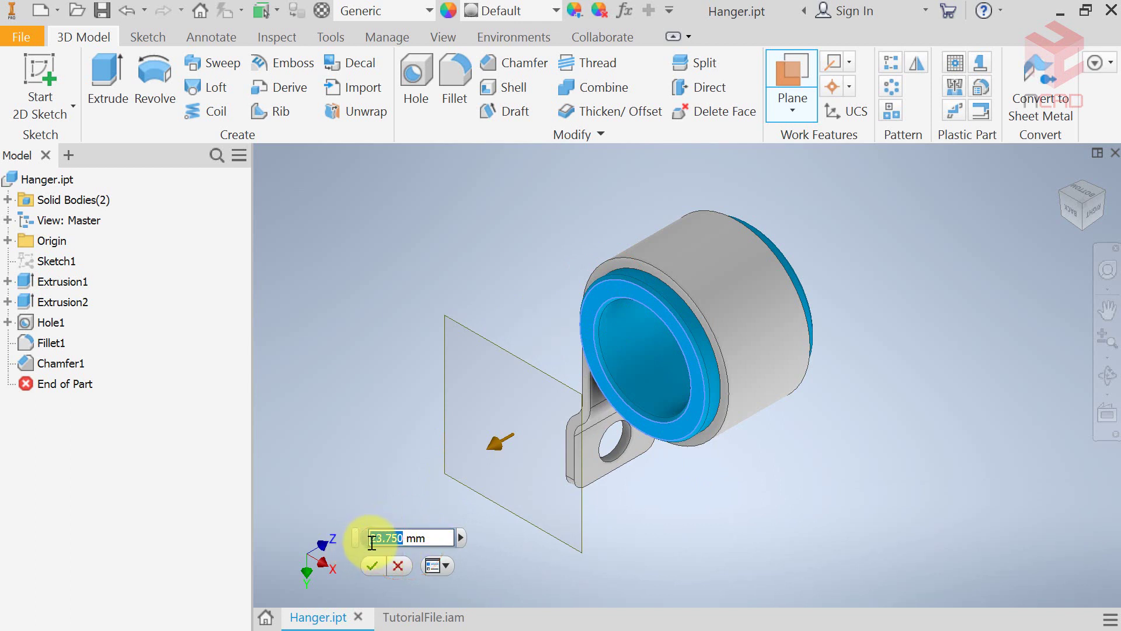
key("Return")
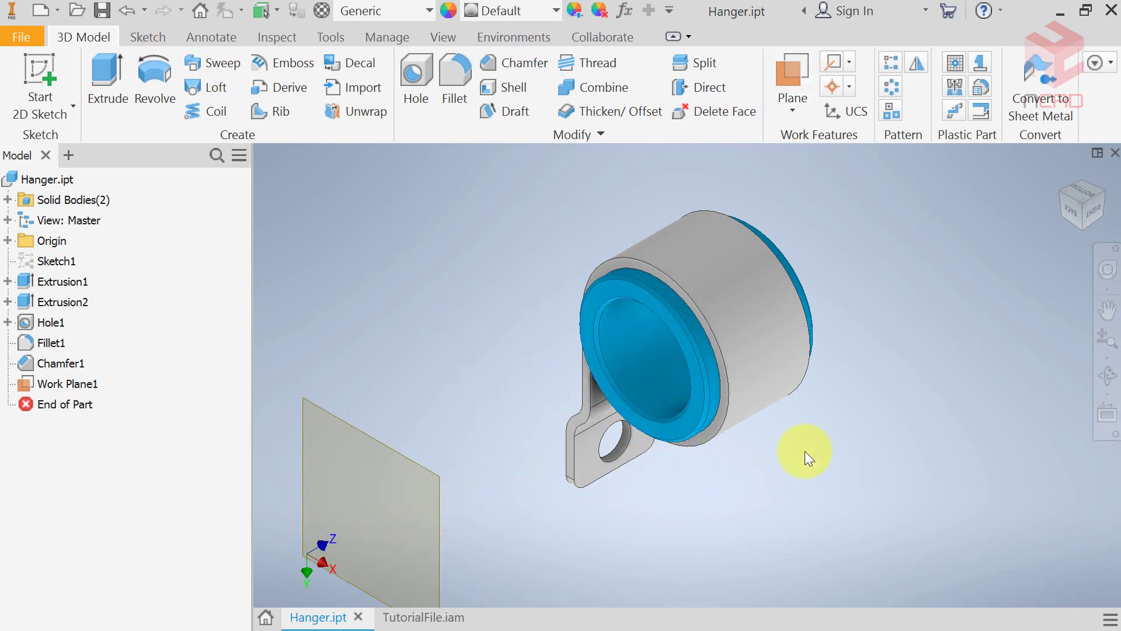
Create a second work plane offset 50 mm outward from the opposite end face of the blue bushing
middle_click_drag(741, 467, 546, 453, "shift")
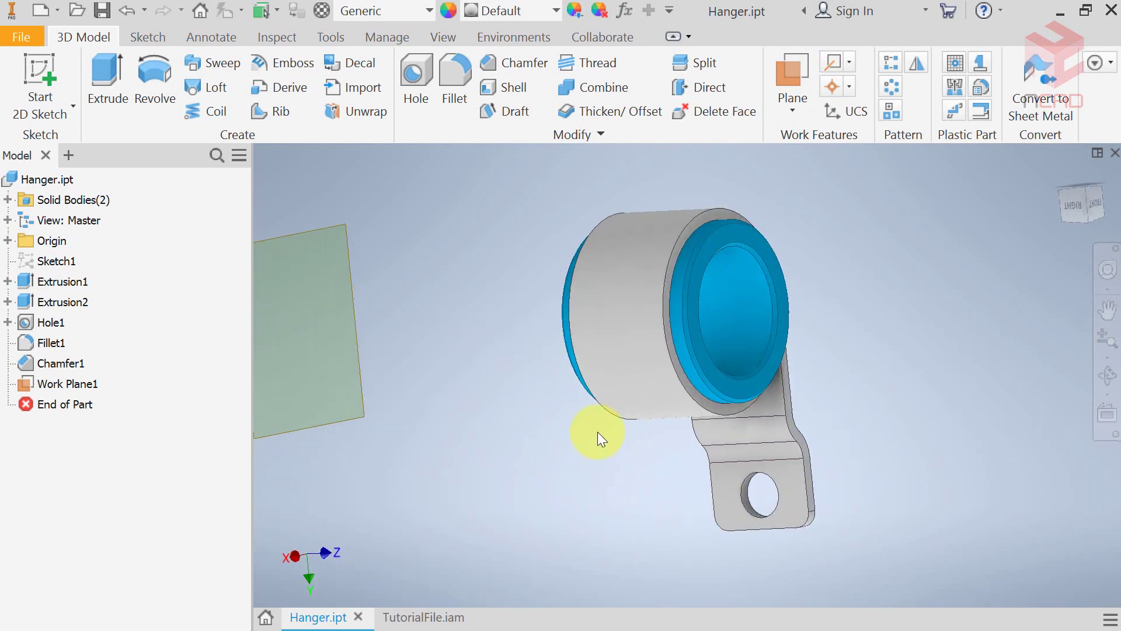
left_click(786, 72)
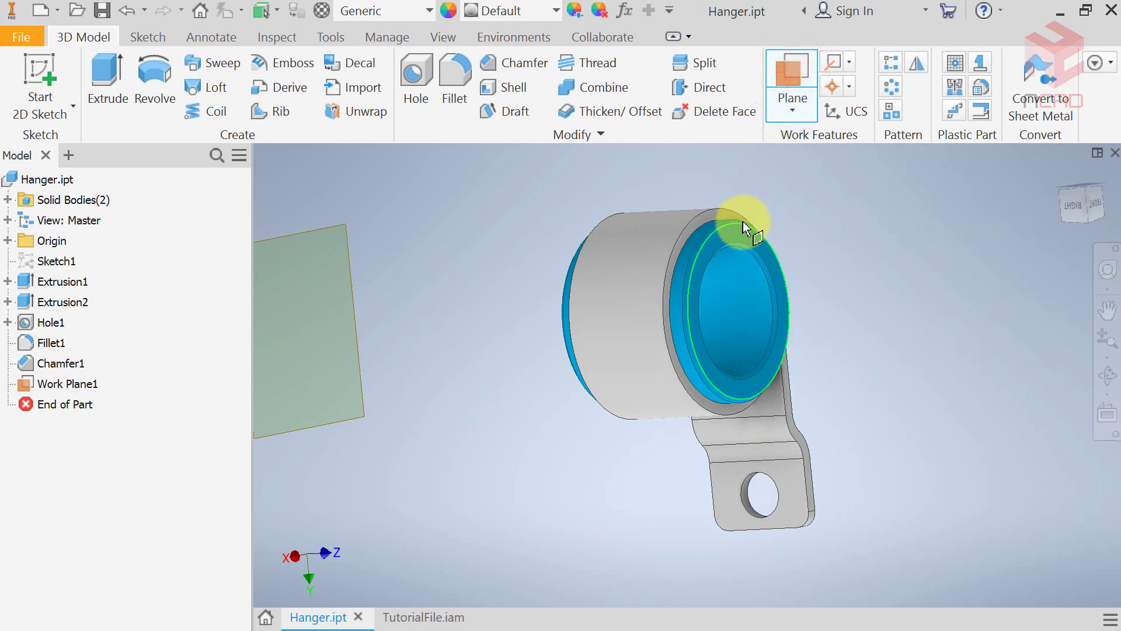
left_click_drag(742, 230, 841, 237)
double_click(974, 313)
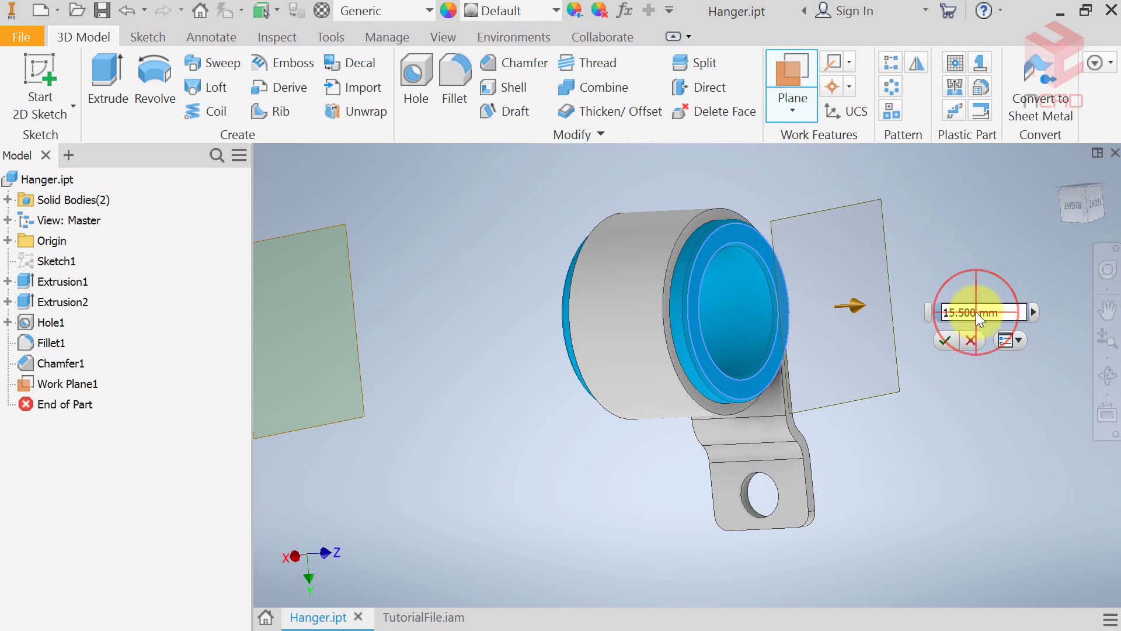
type("50")
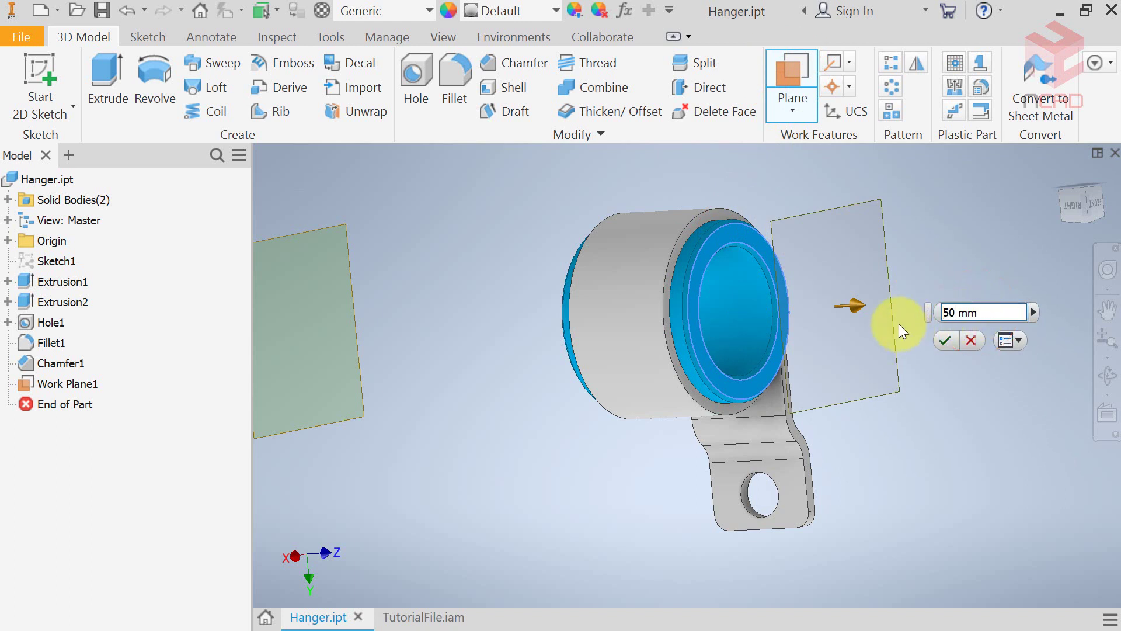
key("Return")
scroll(797, 348, "down", 3)
middle_click_drag(796, 348, 726, 388)
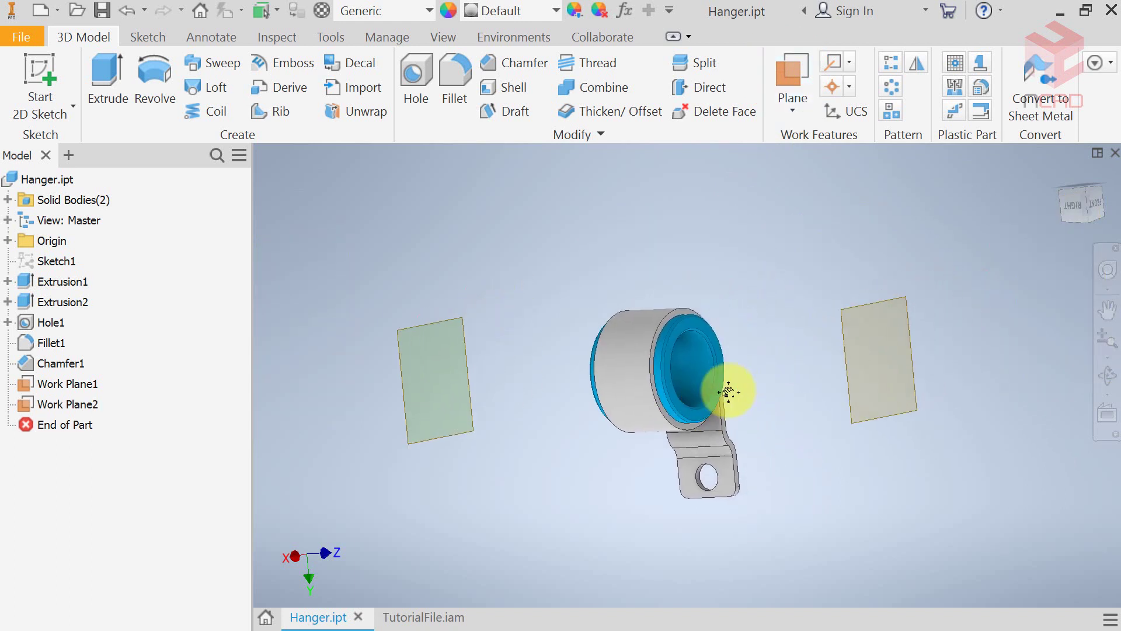
Create a work axis through the centre of the blue bushing's bore
left_click(832, 61)
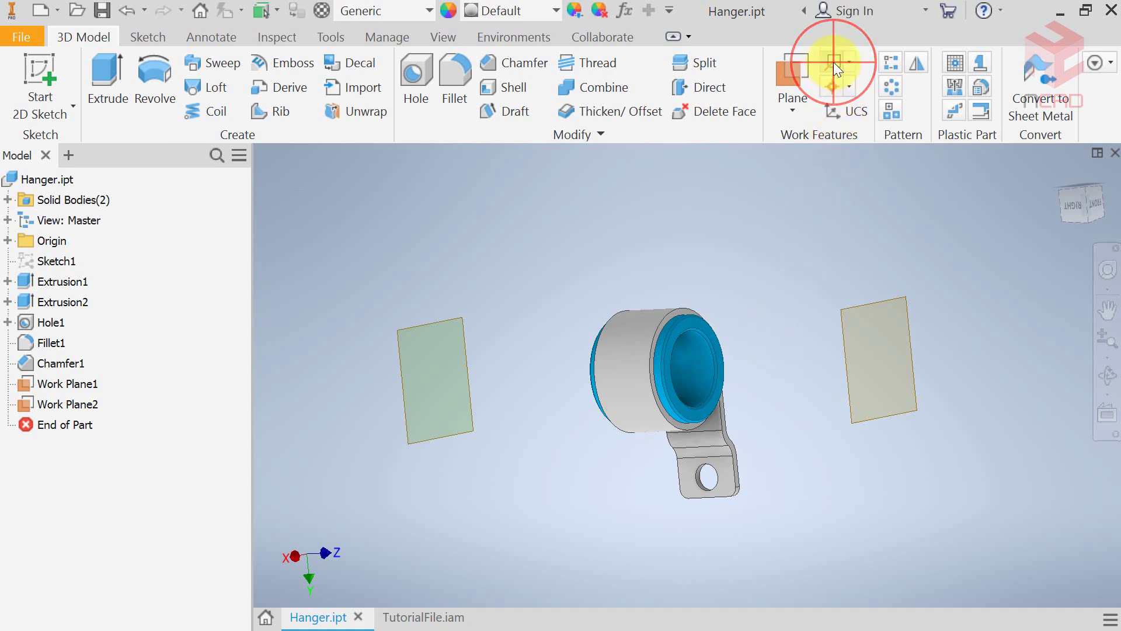
left_click(833, 62)
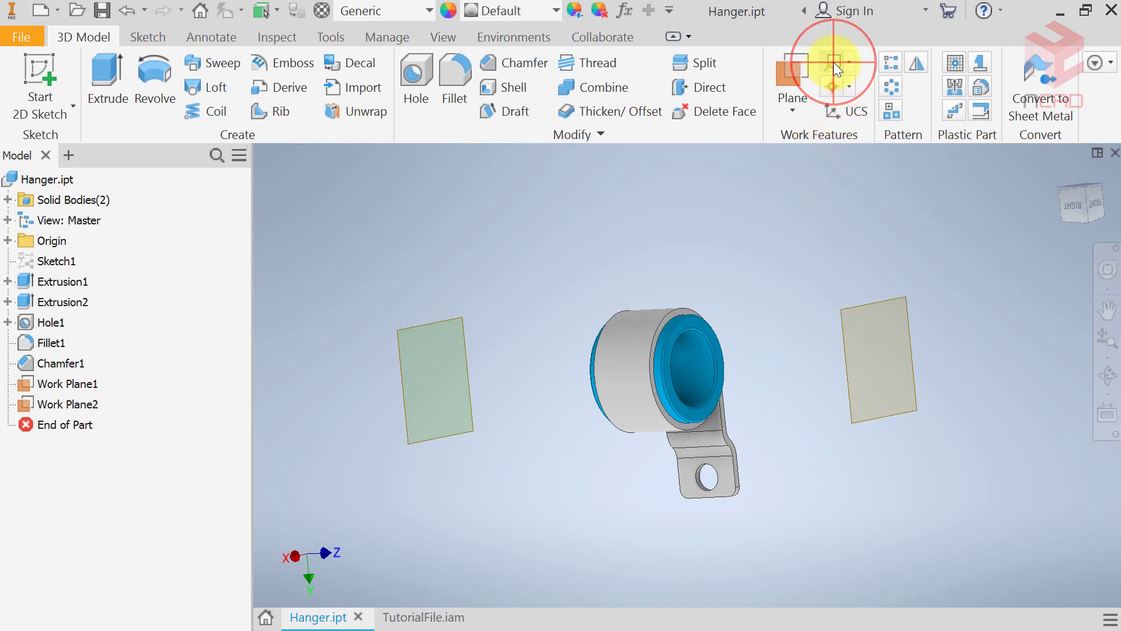
left_click(695, 361)
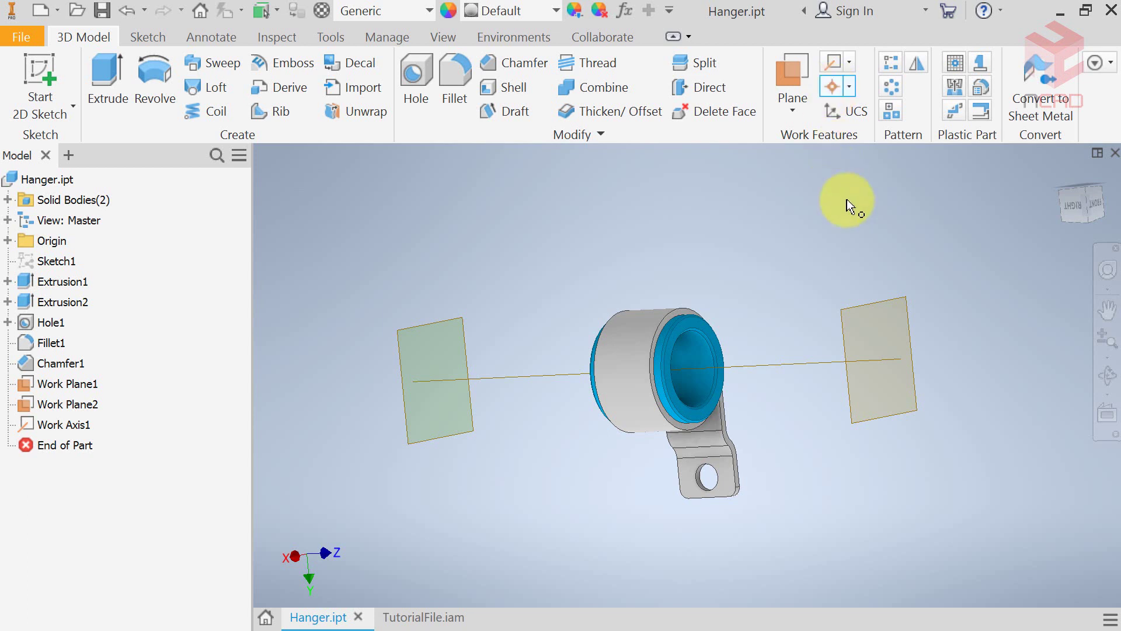
Place a work point at the bore axis's intersection with each of the two offset work planes
left_click(856, 310)
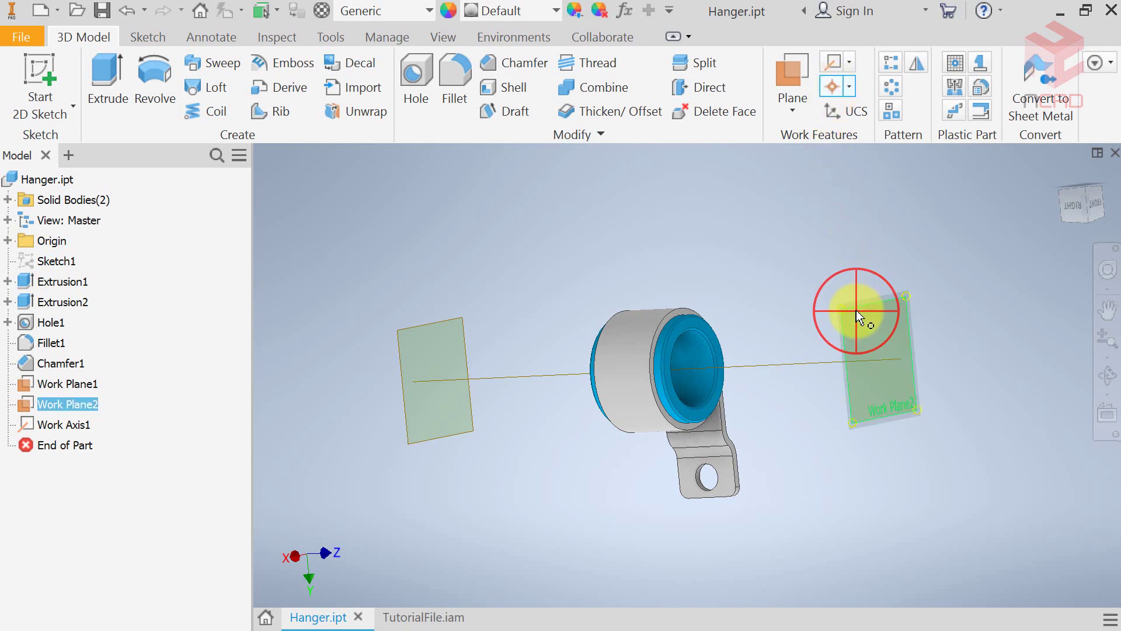
left_click(821, 360)
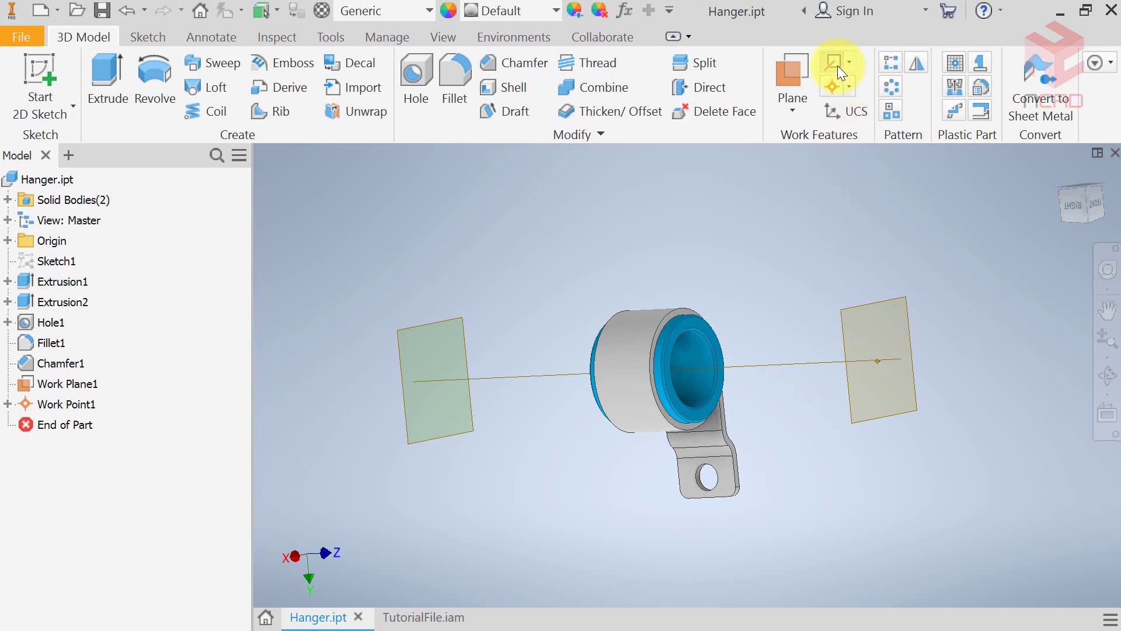
left_click(836, 89)
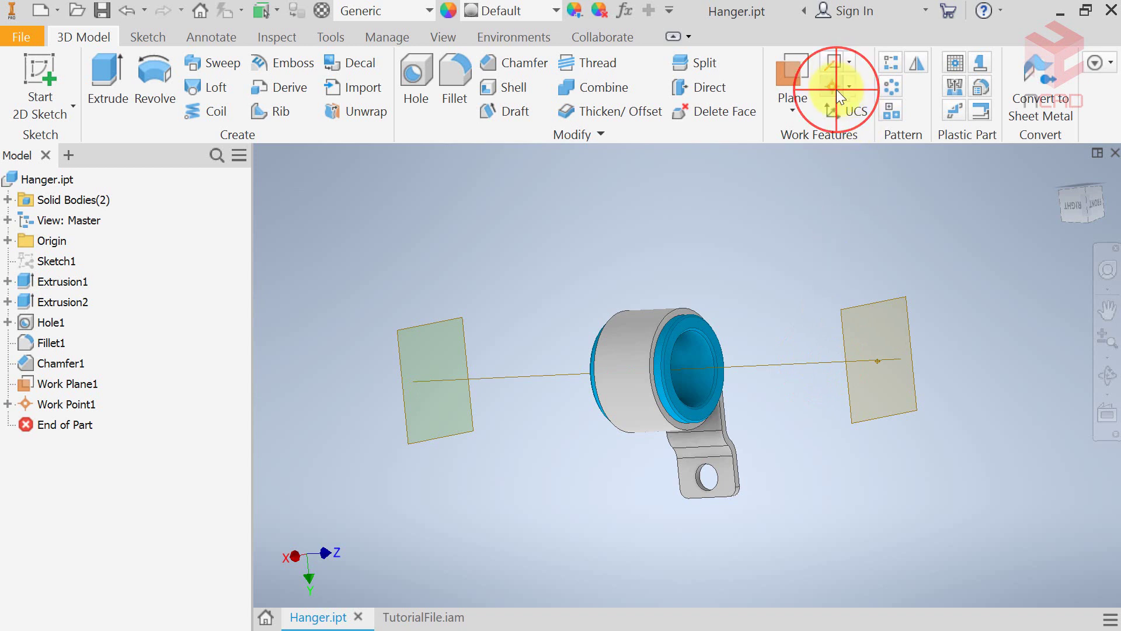
left_click(454, 323)
left_click(500, 375)
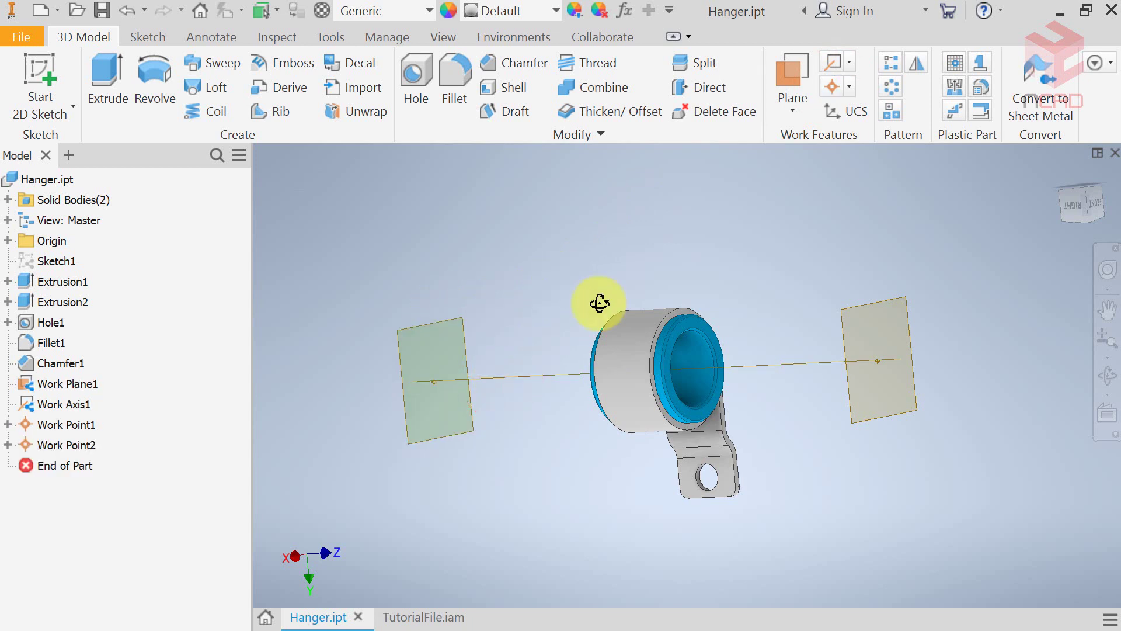
middle_click_drag(691, 393, 805, 416, "shift")
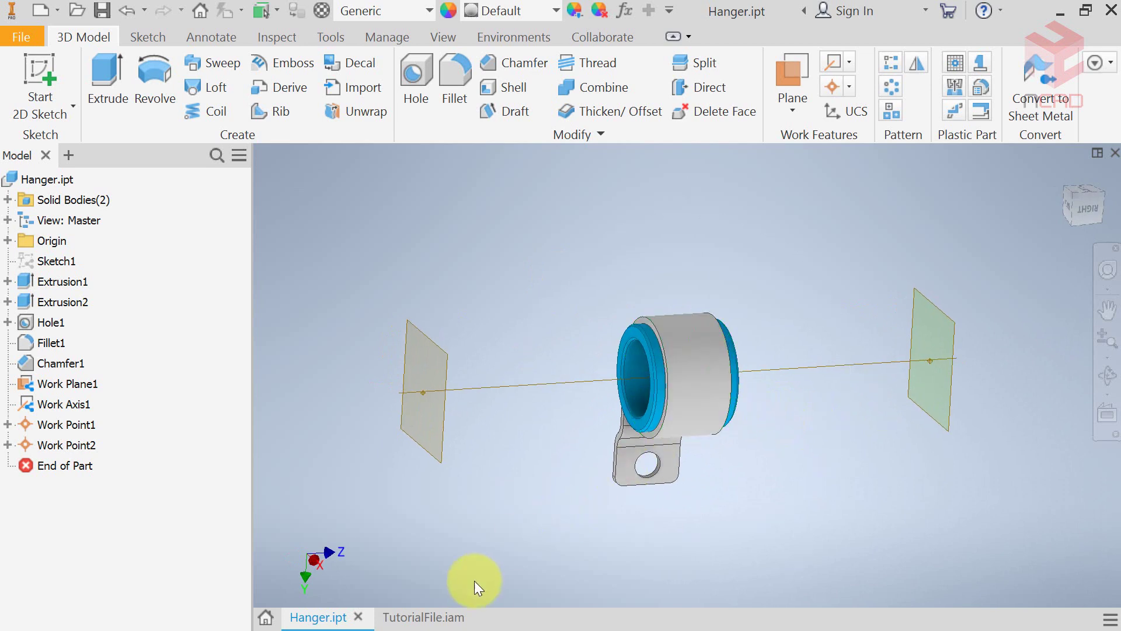
In TutorialFile.iam, create an in-place component named Tube on the end face of the red swivel fitting at the angle plate
left_click(436, 613)
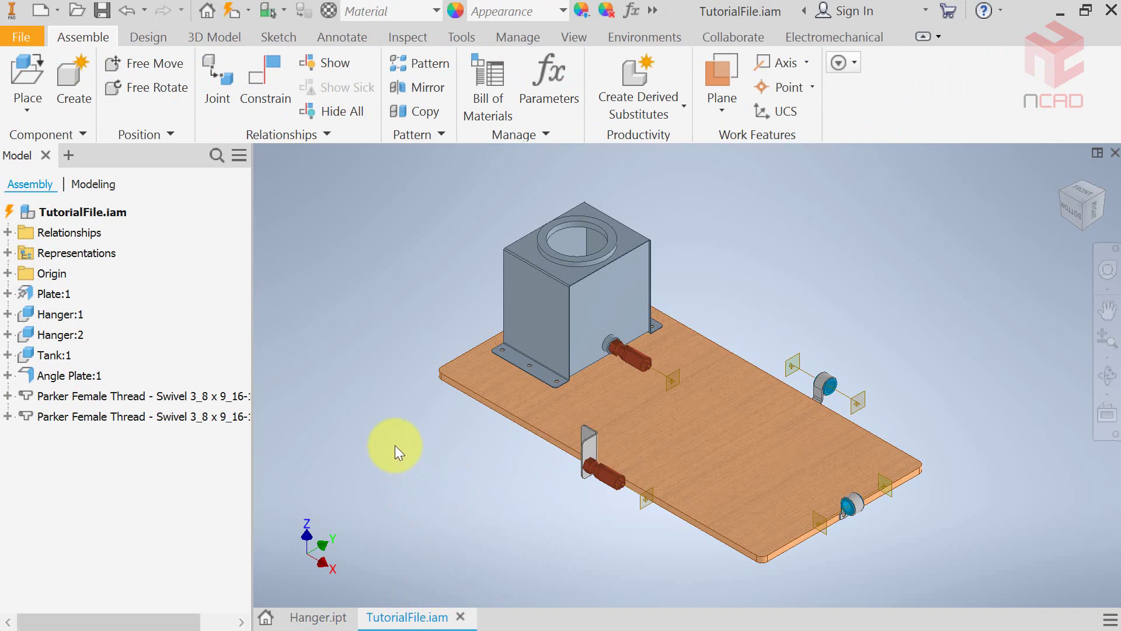
left_click(78, 91)
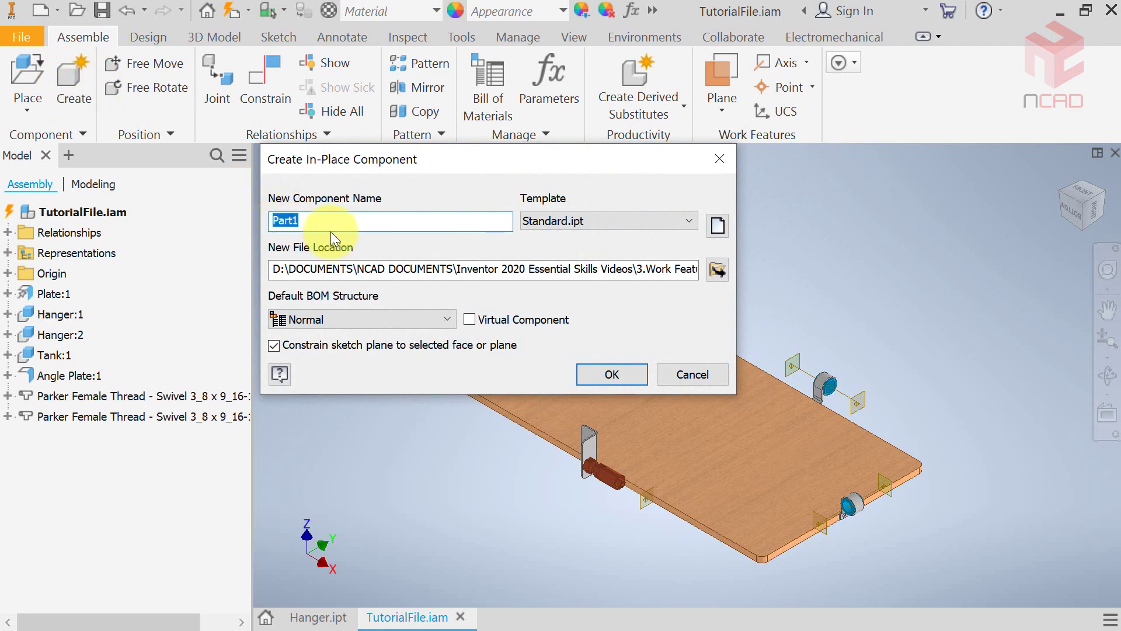
type("Tube")
left_click(611, 375)
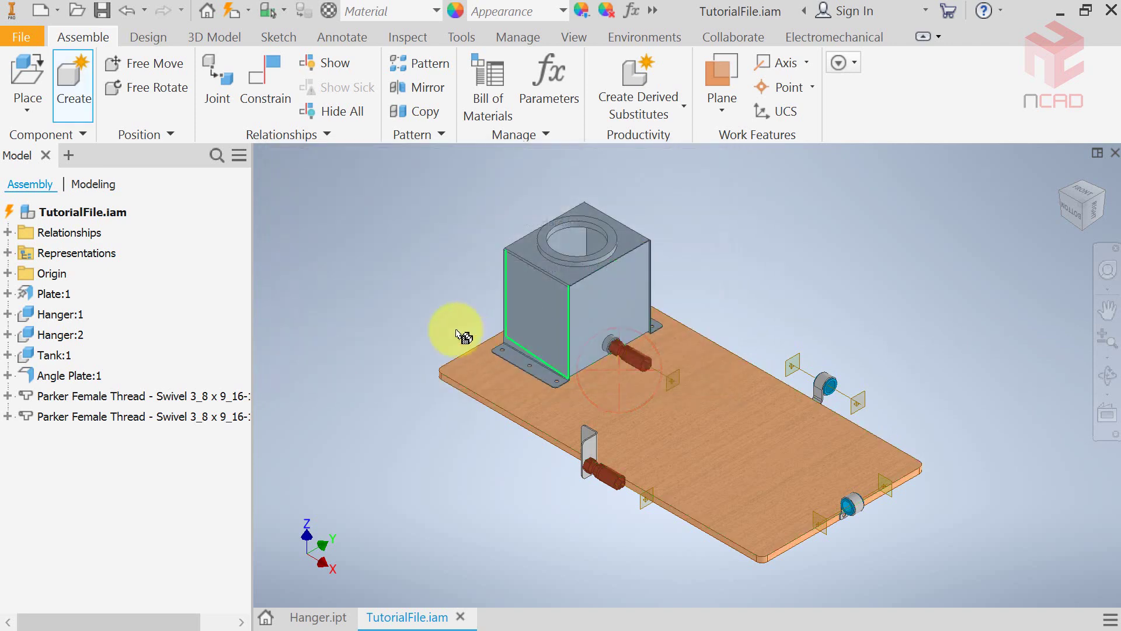
scroll(619, 508, "up", 5)
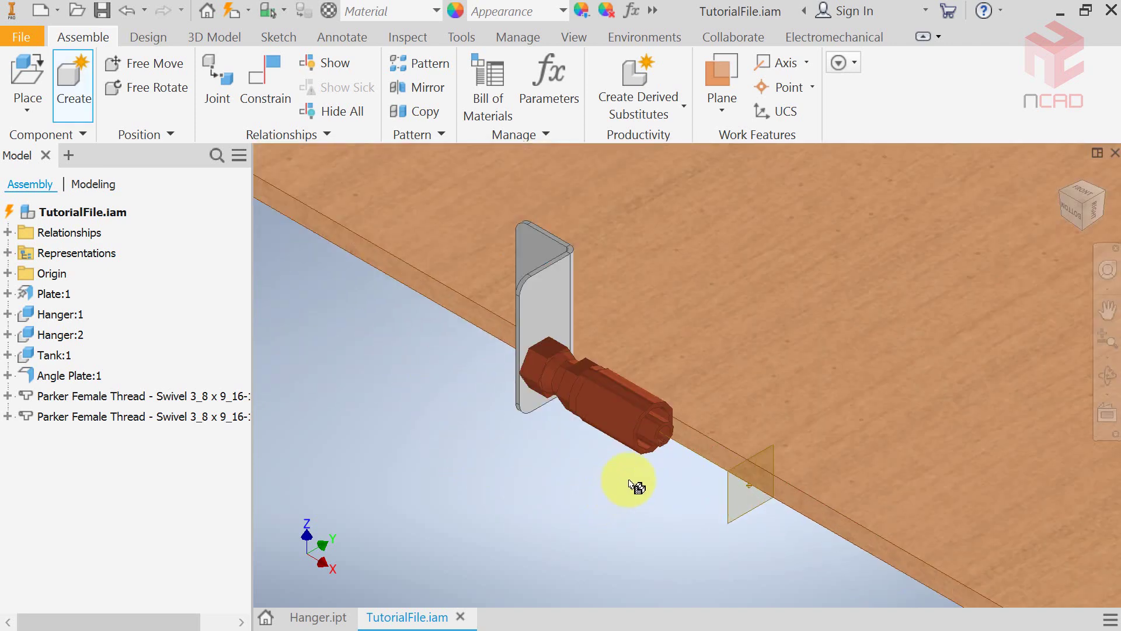
scroll(632, 485, "up", 5)
left_click(642, 377)
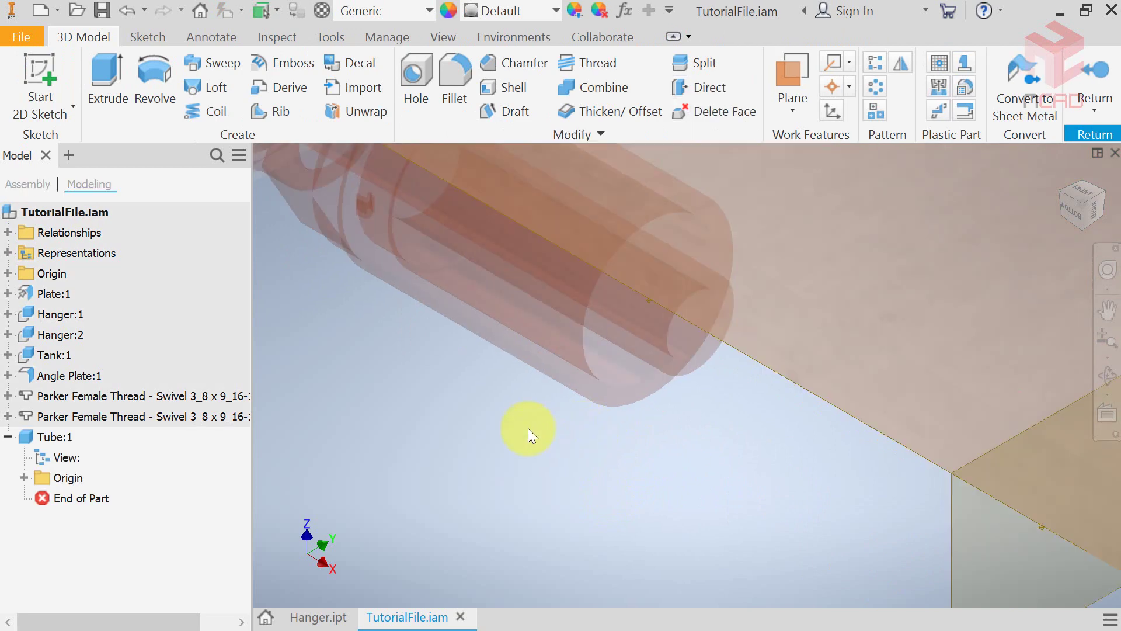
Start a 2D sketch in the Tube part on the end face of the red swivel fitting at the angle plate
left_click(51, 75)
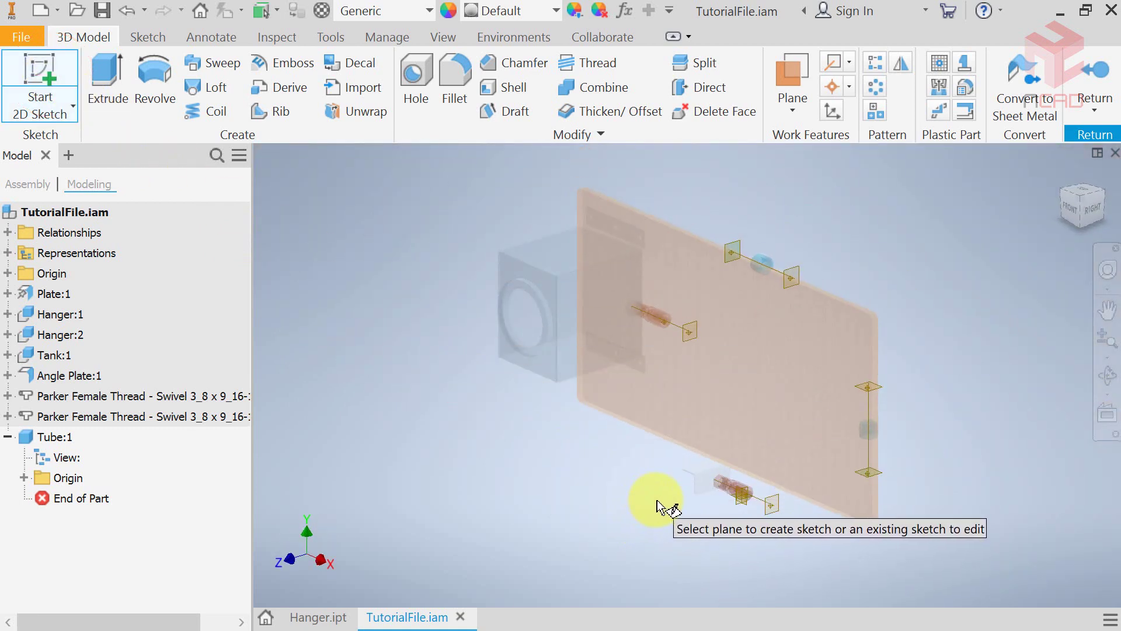
middle_click_drag(671, 516, 570, 491, "shift")
scroll(623, 448, "up", 5)
scroll(672, 435, "up", 3)
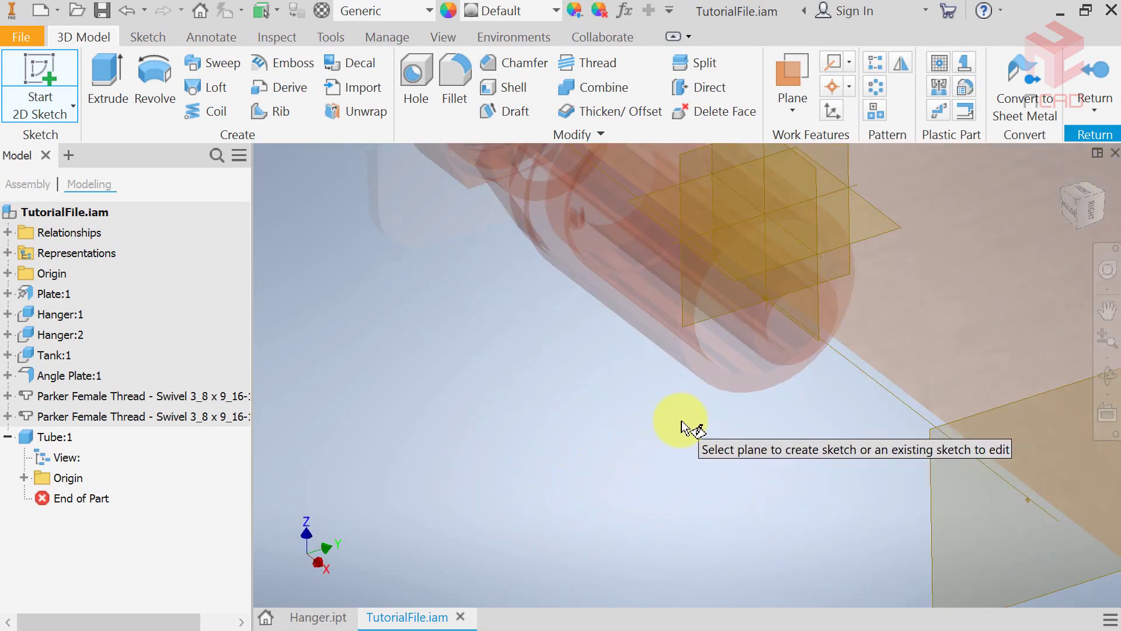
left_click(709, 381)
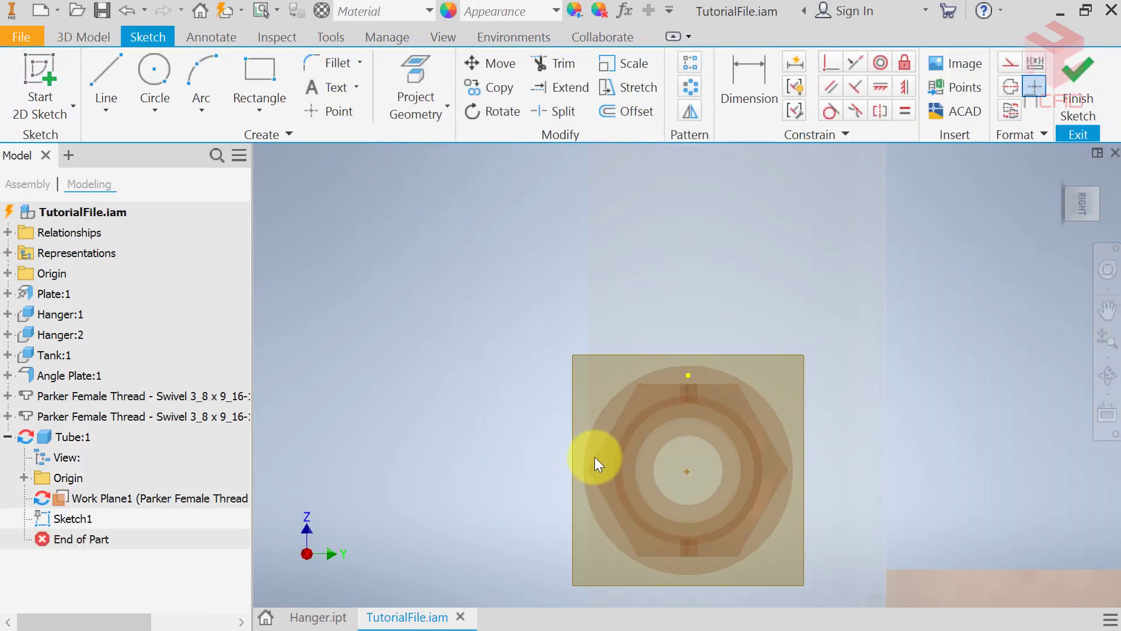
Project the fitting's two concentric circular edges into the sketch and finish the sketch
mouse_move(594, 457)
middle_mouse_down("shift")
mouse_move(655, 468)
mouse_move(767, 523)
middle_mouse_up("shift")
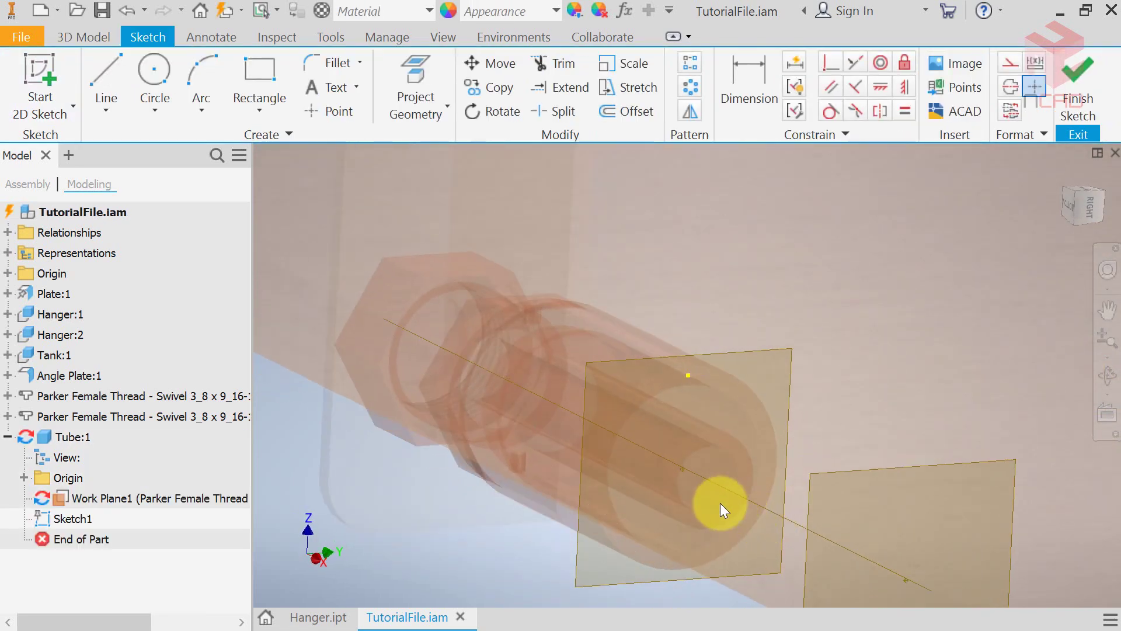
left_click(424, 72)
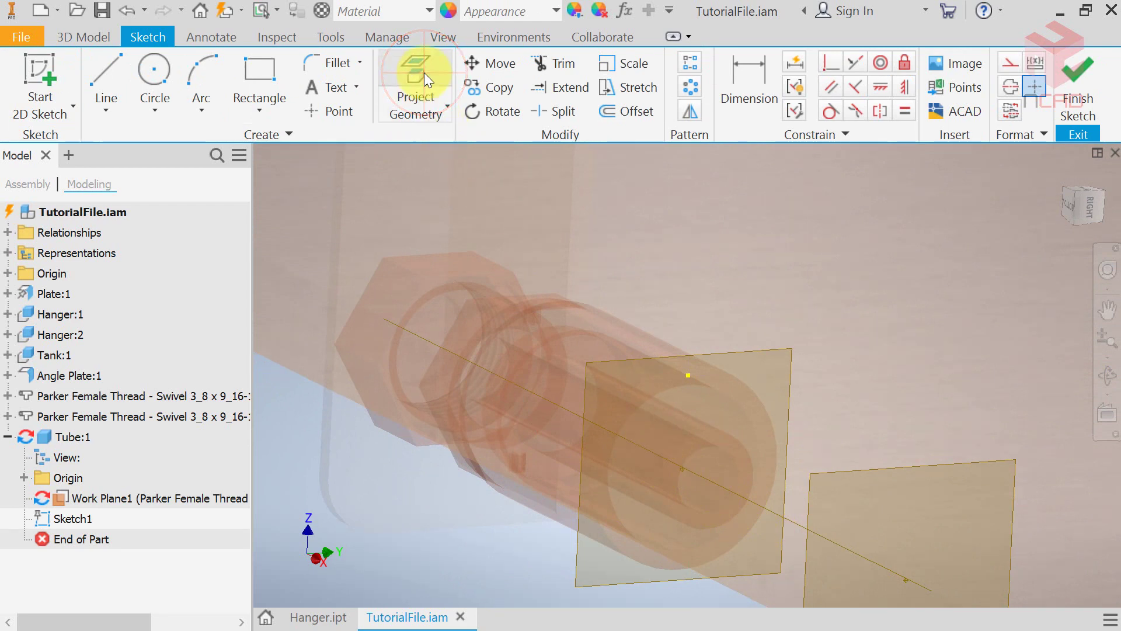
left_click(692, 383)
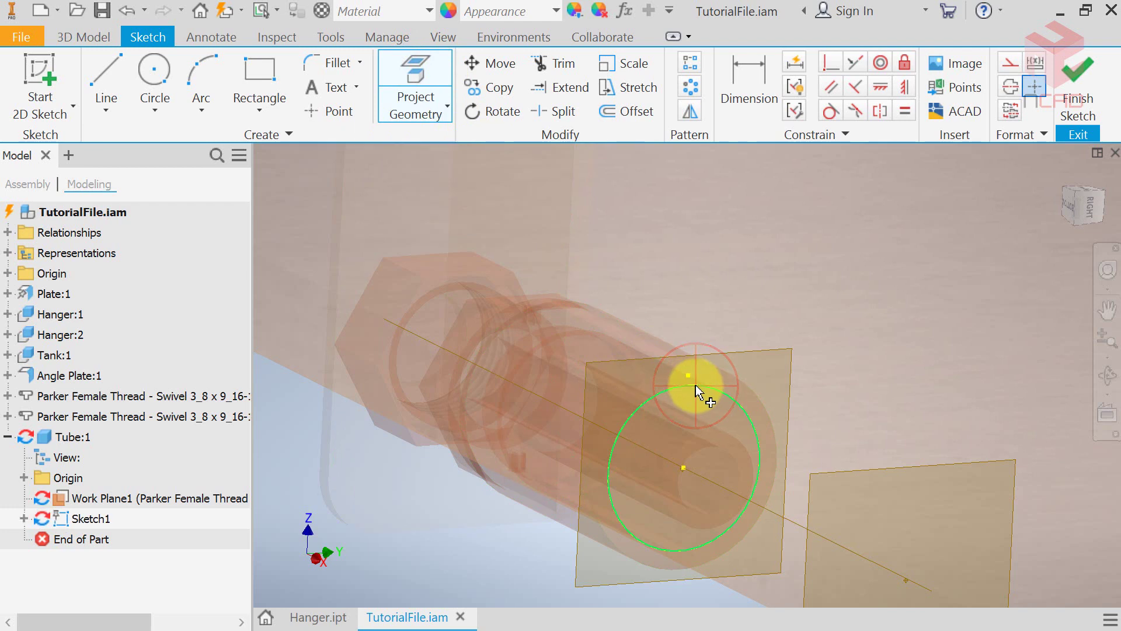
left_click(725, 440)
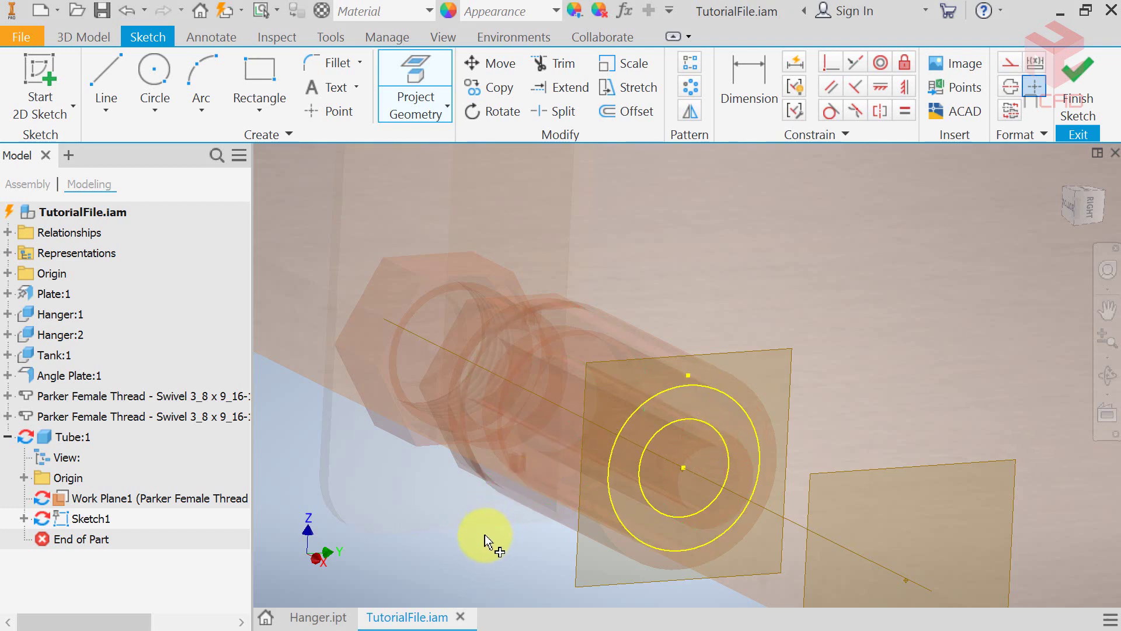
scroll(498, 497, "up", 2)
scroll(498, 497, "up", 1)
left_click(510, 525)
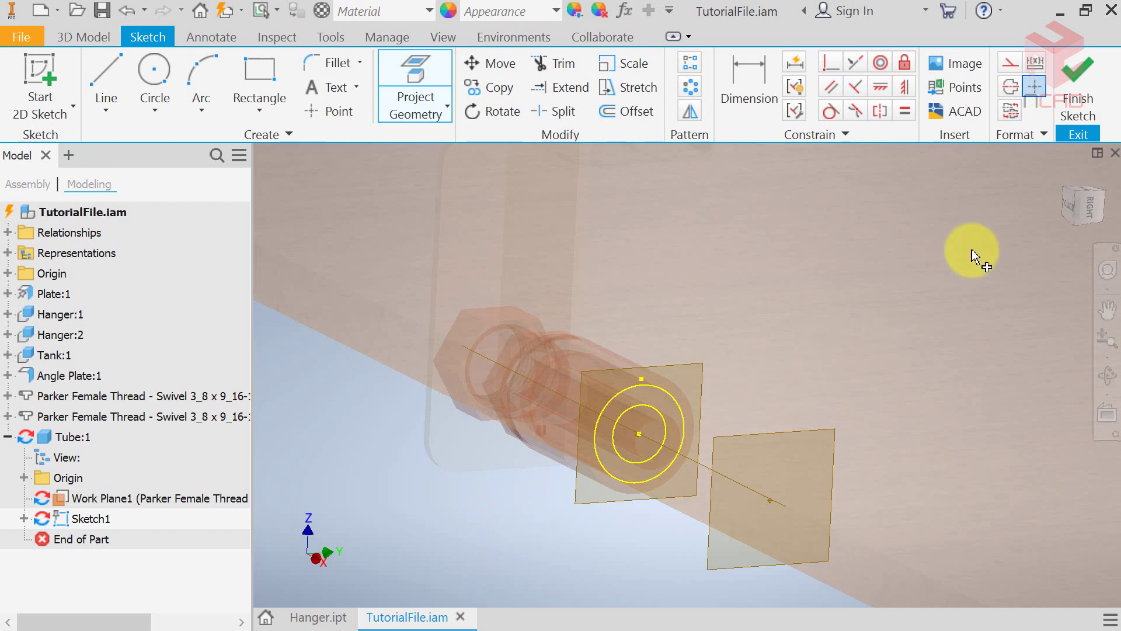
left_click(1070, 87)
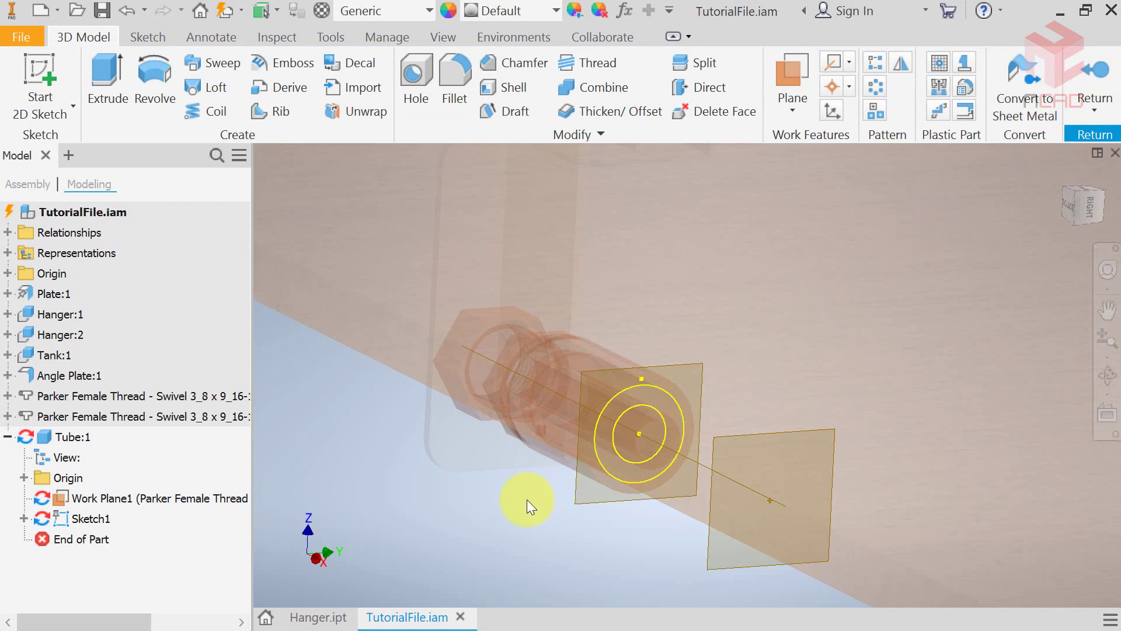
Start a 3D sketch in the Tube part and enable Auto-Bend for the Line tool
left_click(499, 514)
left_click(71, 106)
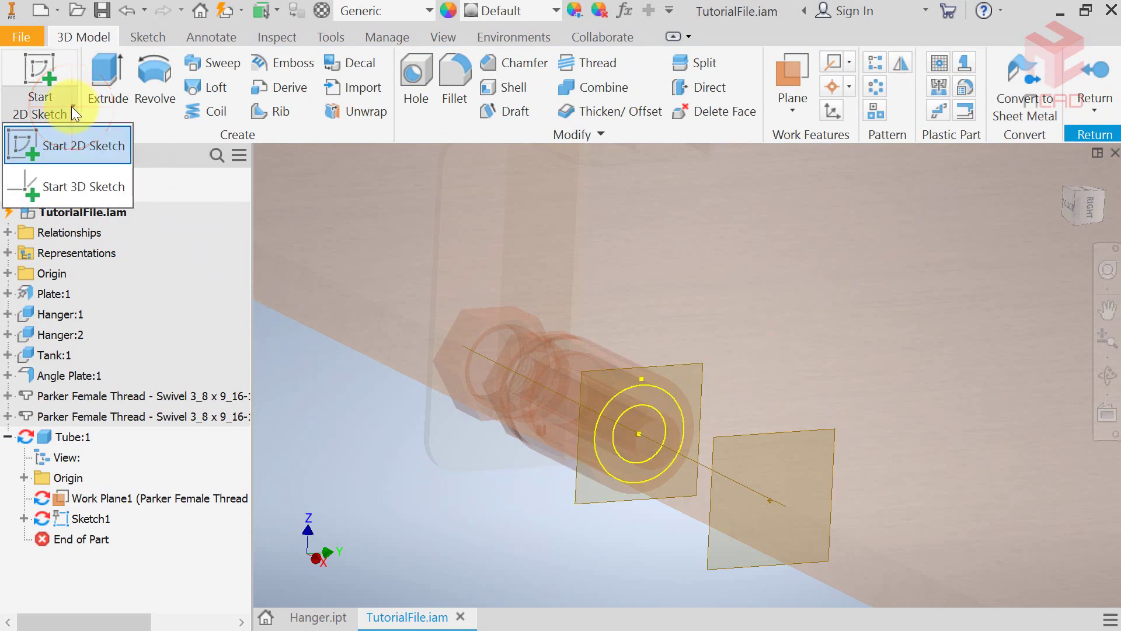
left_click(73, 186)
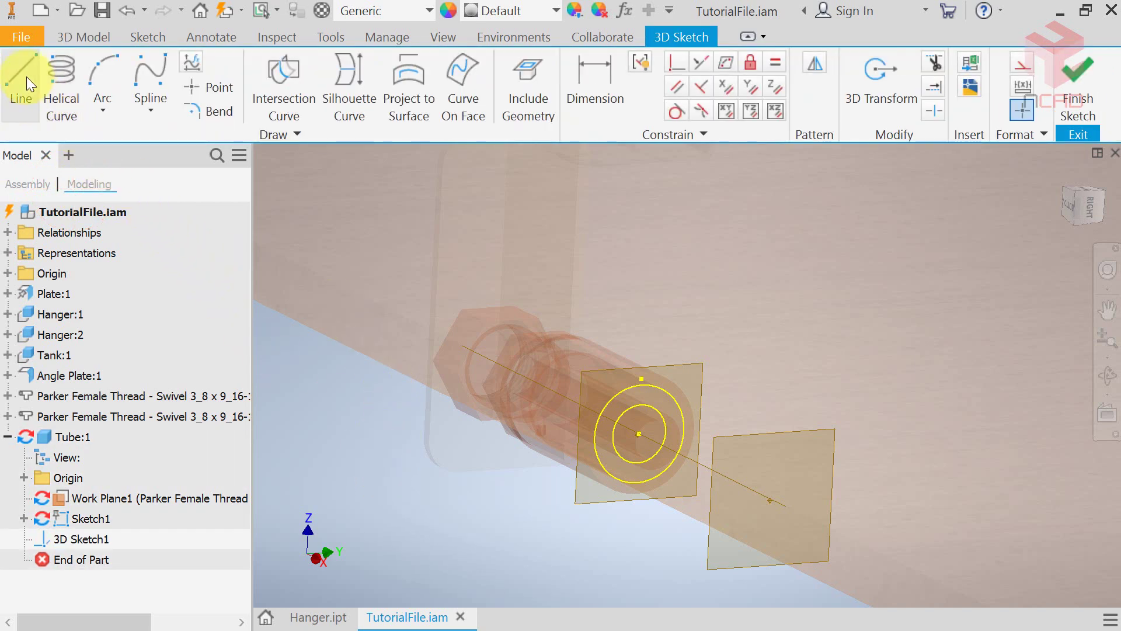
left_click(26, 76)
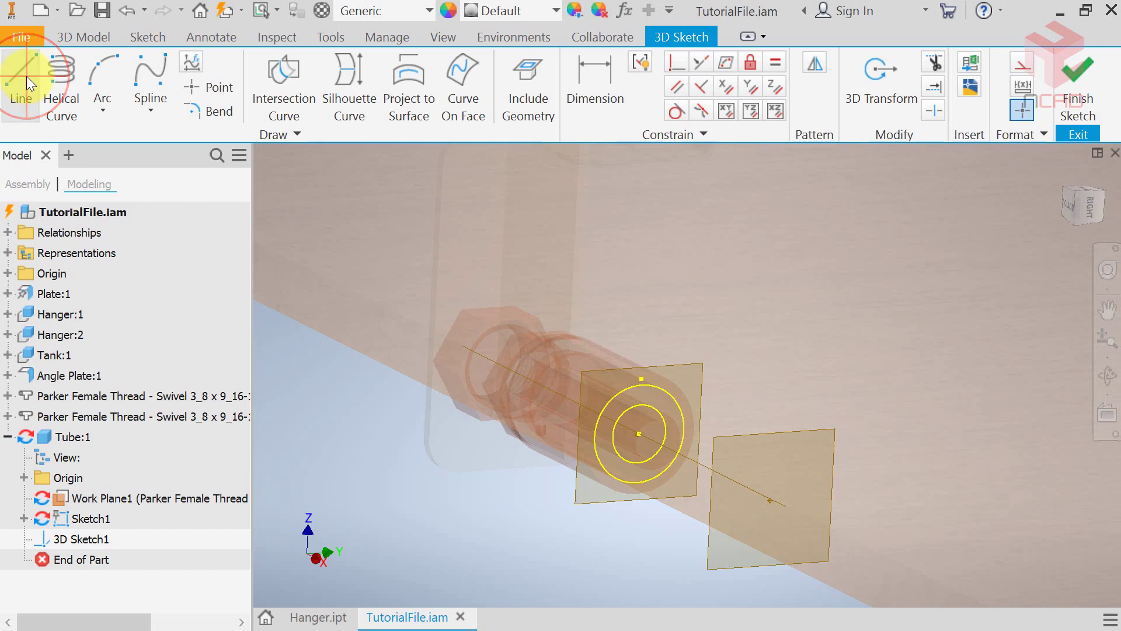
right_click(369, 422)
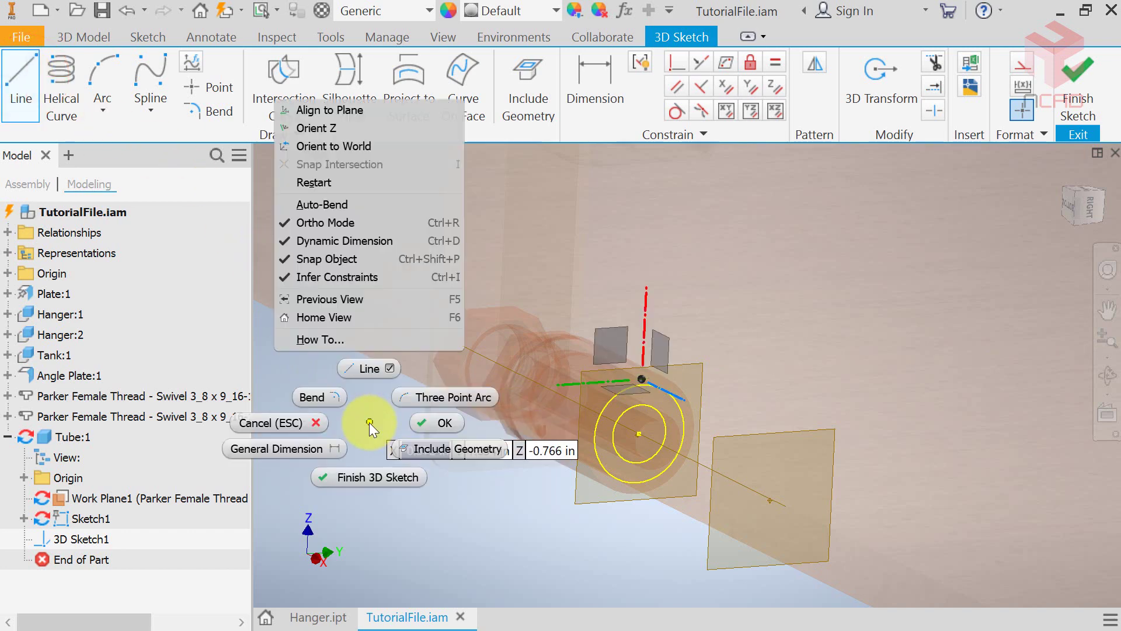
left_click(339, 205)
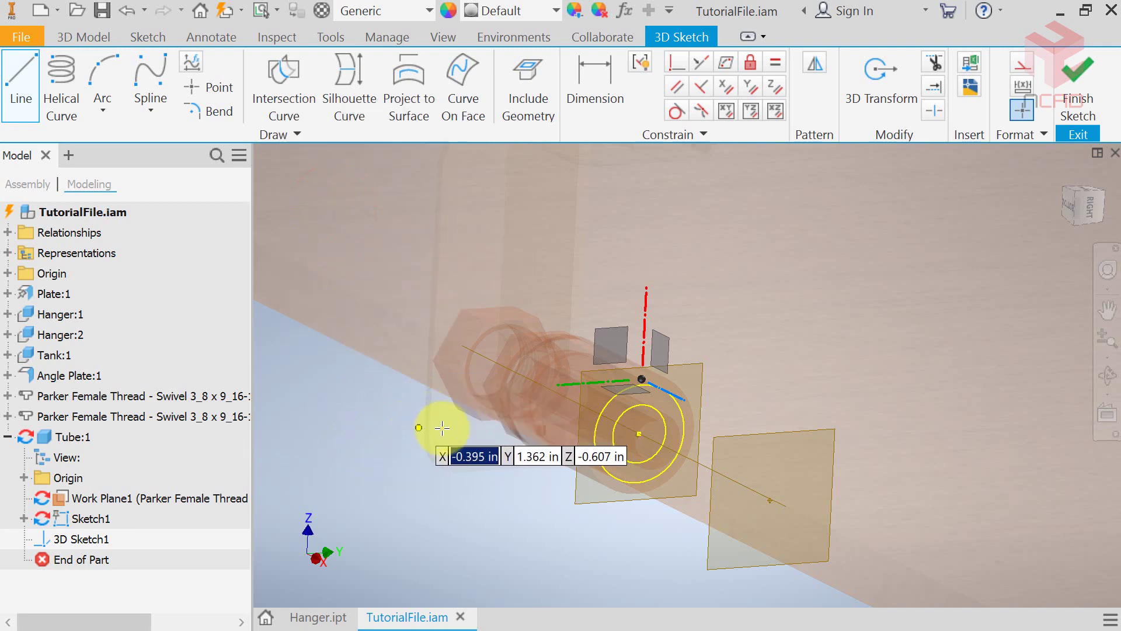
Draw the first 3D line from the centre of the projected circles to the work point in front of that fitting
left_click(640, 435)
scroll(700, 490, "down", 4)
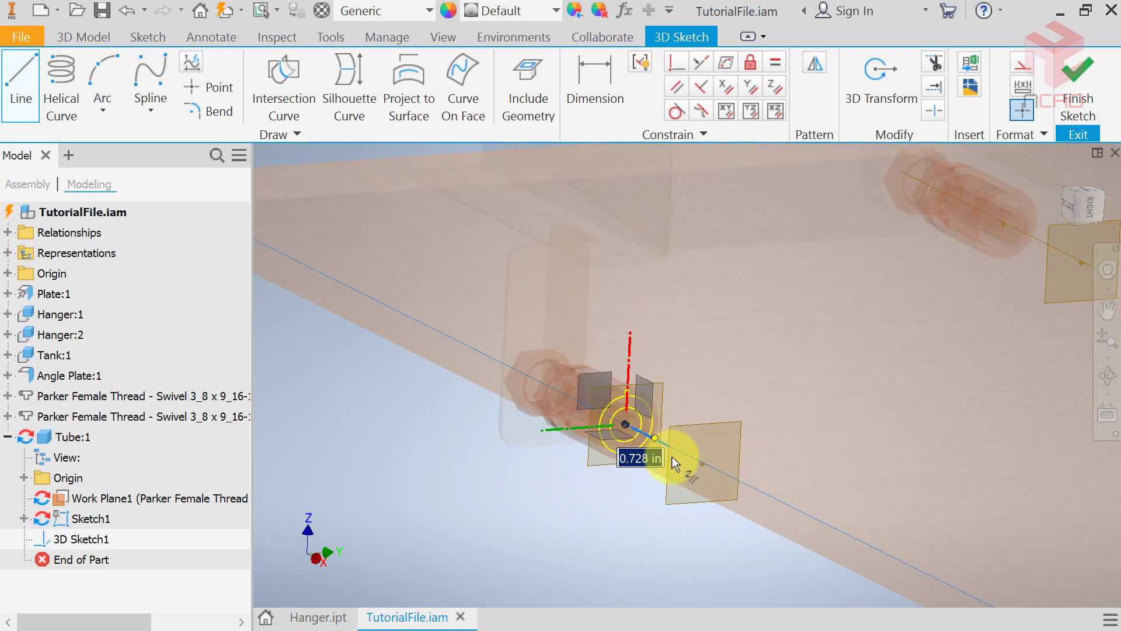
left_click(714, 447)
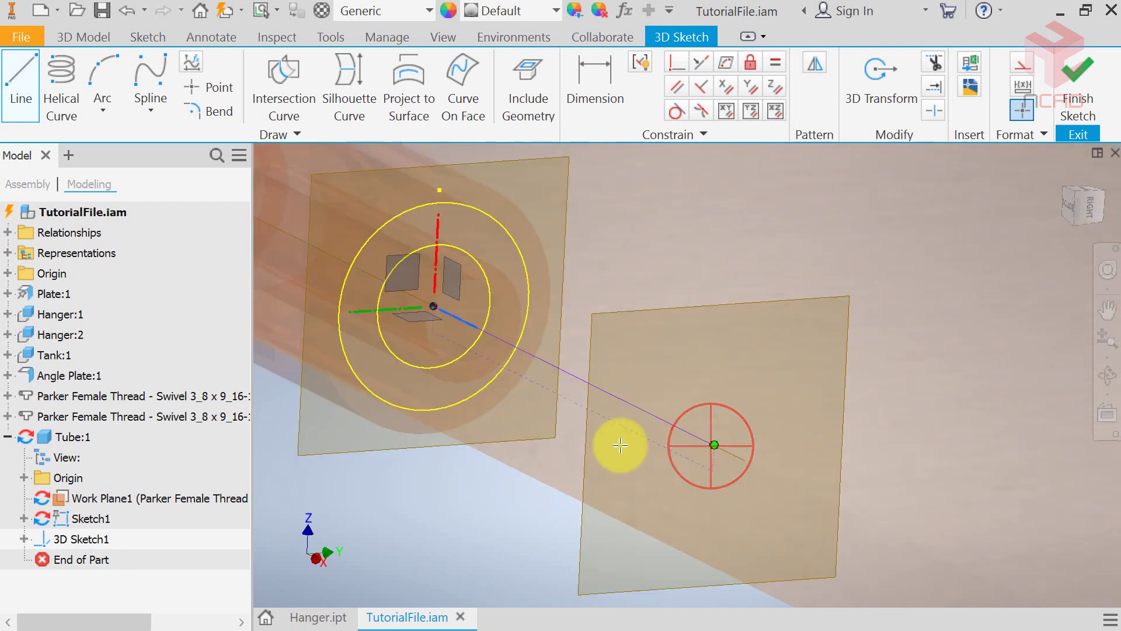
Continue the 3D line through the two work points of the nearer hanger and the two work points of the other hanger
scroll(618, 446, "up", 5)
scroll(730, 456, "up", 4)
scroll(643, 461, "down", 3)
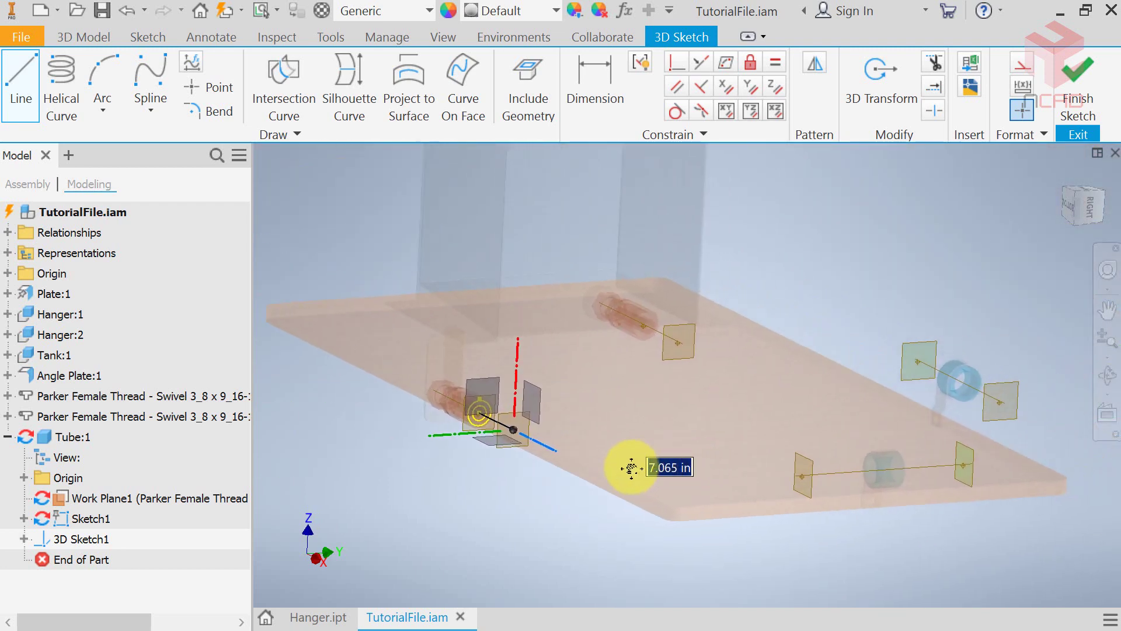
left_click(768, 474)
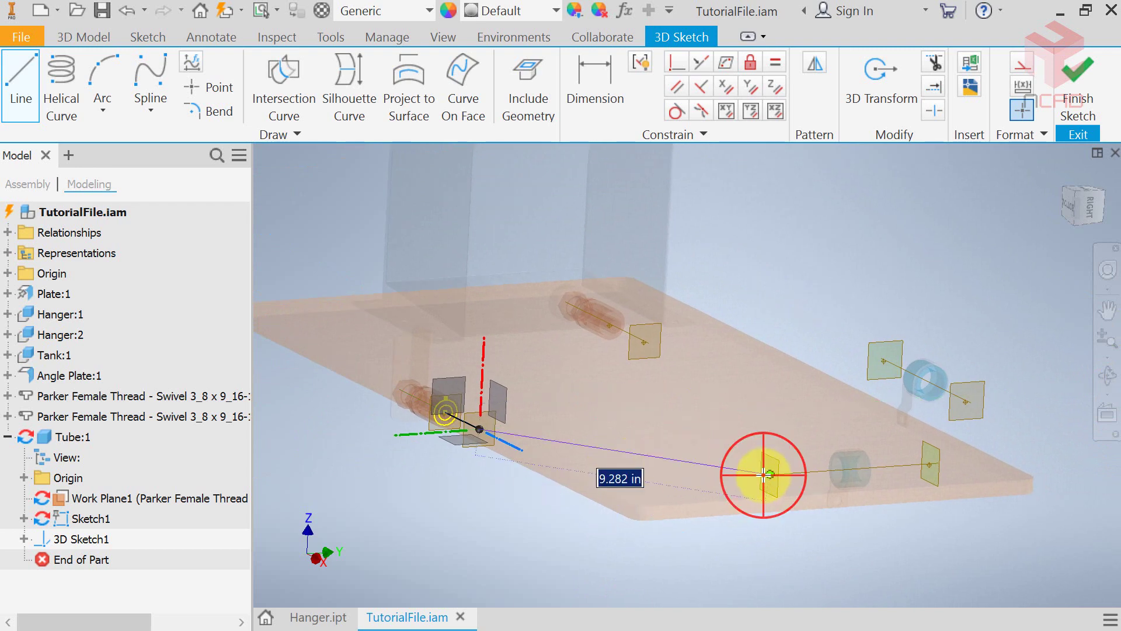
left_click(928, 464)
left_click(966, 400)
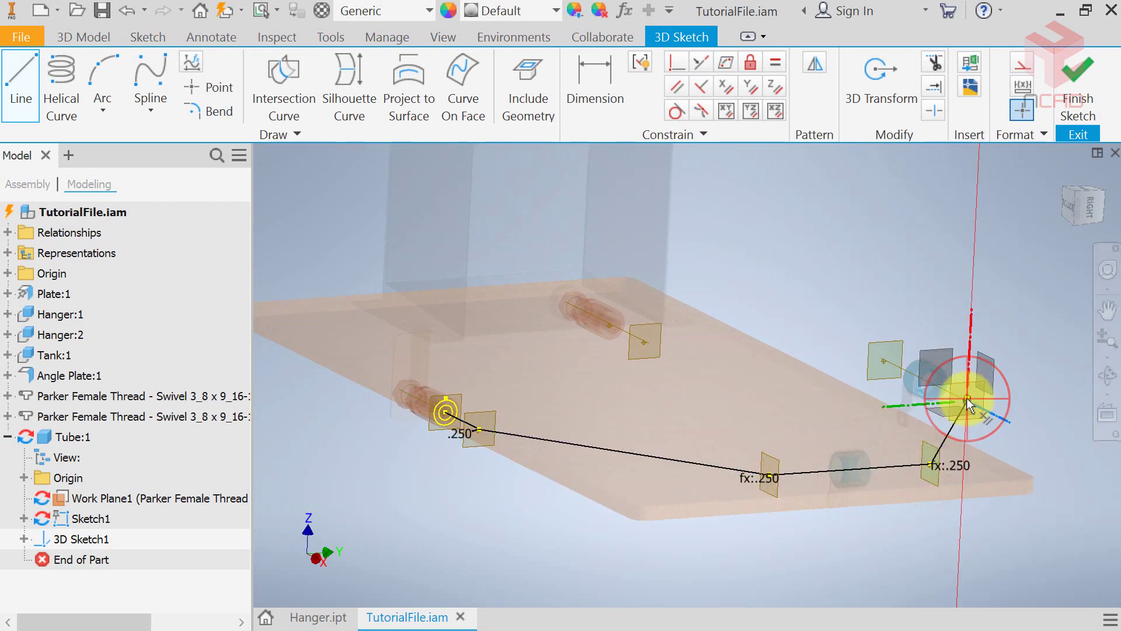
left_click(885, 361)
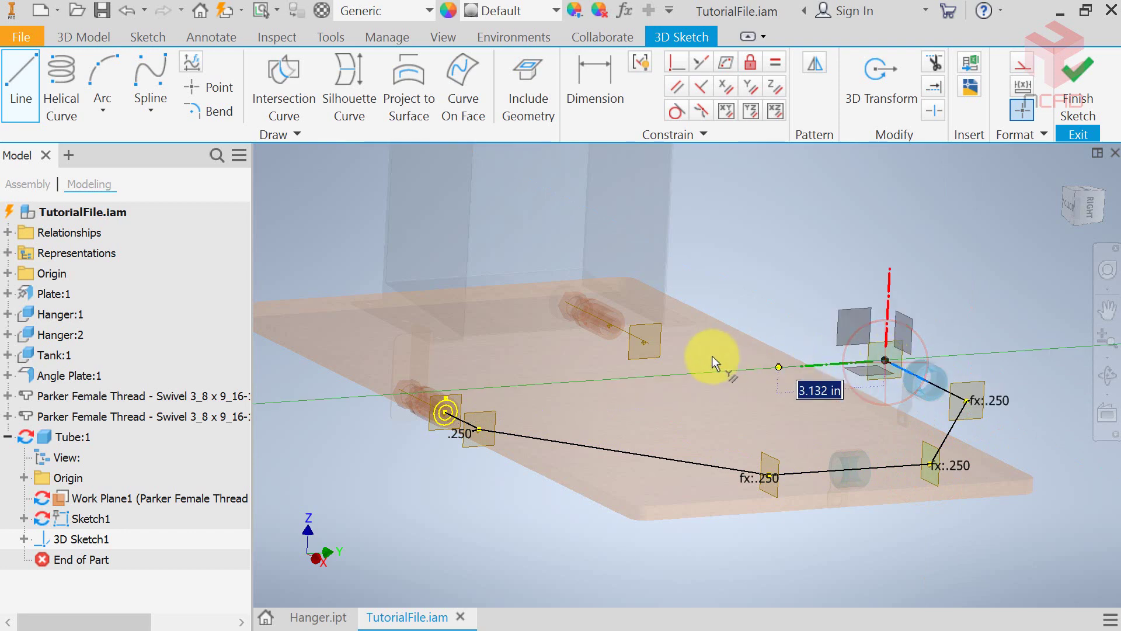
Extend the path through the second fitting's offset work point to the point at its end face, and finish the 3D sketch
left_click(645, 340)
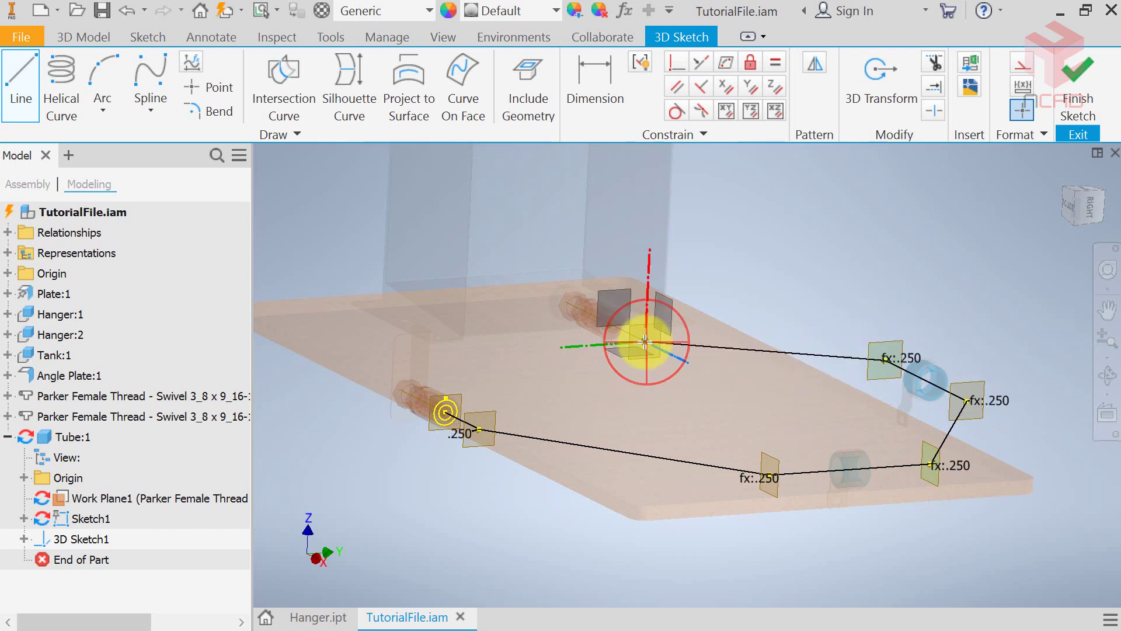
left_click(611, 324)
right_click(761, 301)
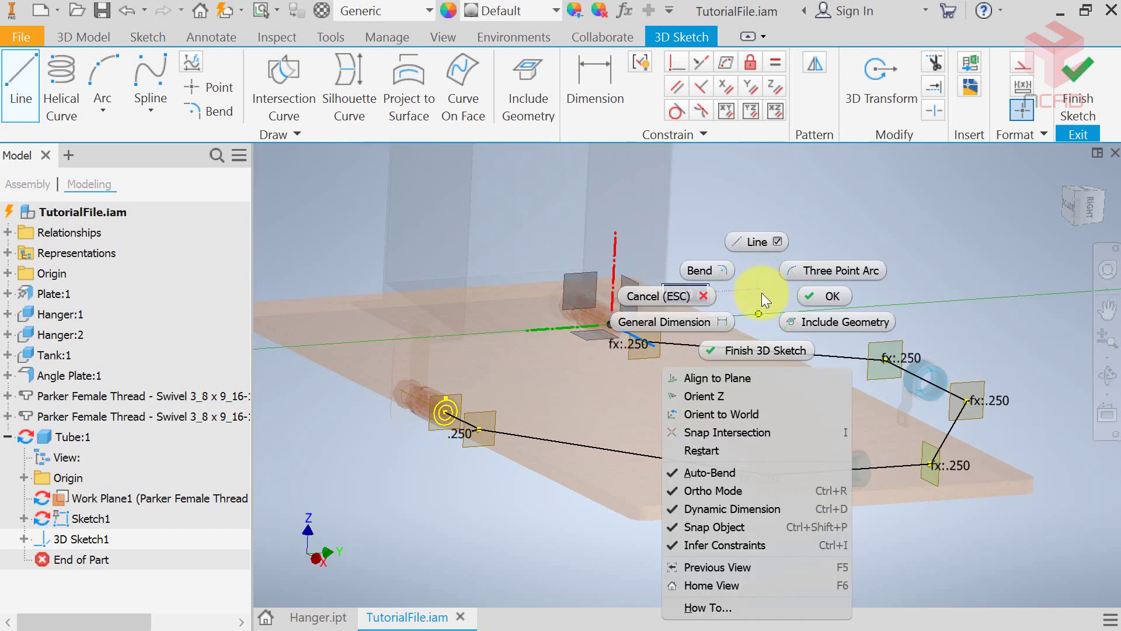
left_click(824, 297)
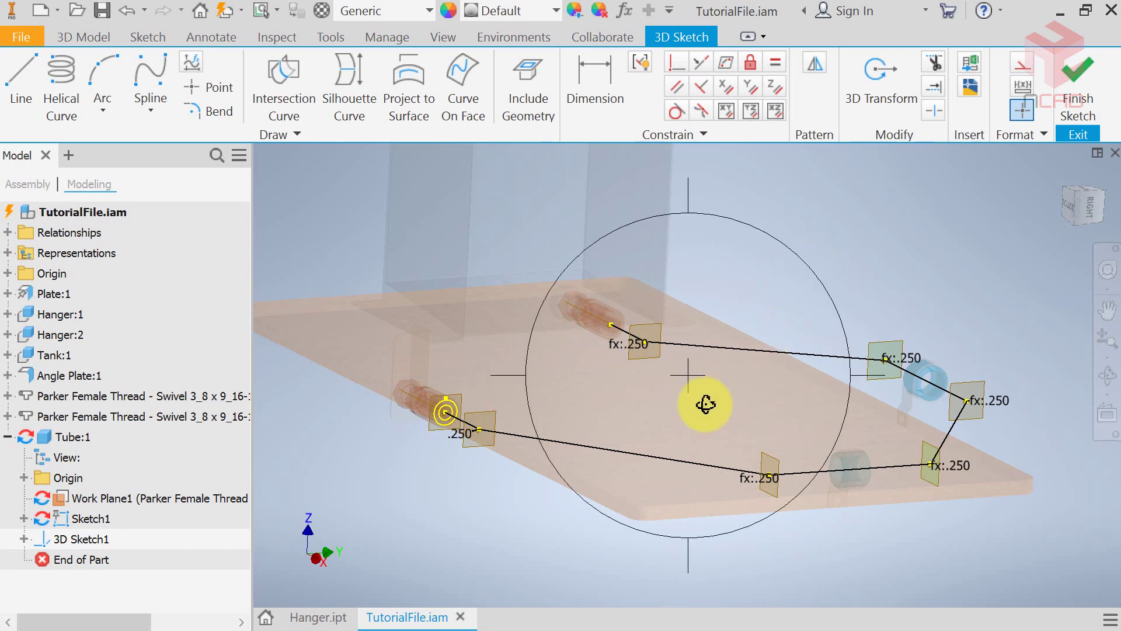
middle_click_drag(696, 401, 686, 433, "shift")
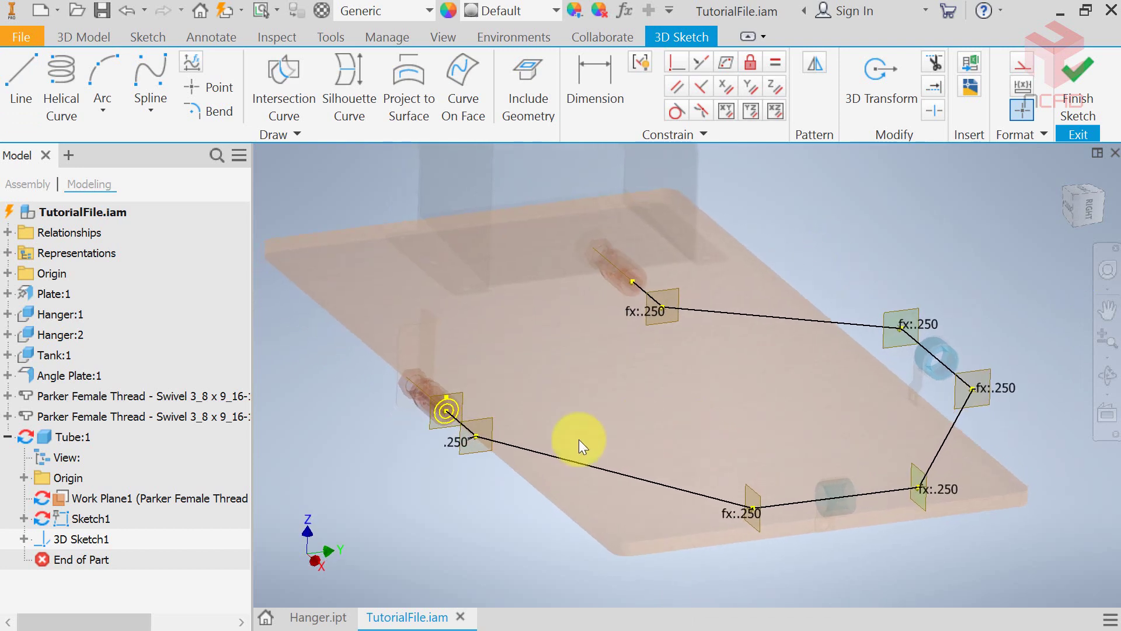
left_click(439, 504)
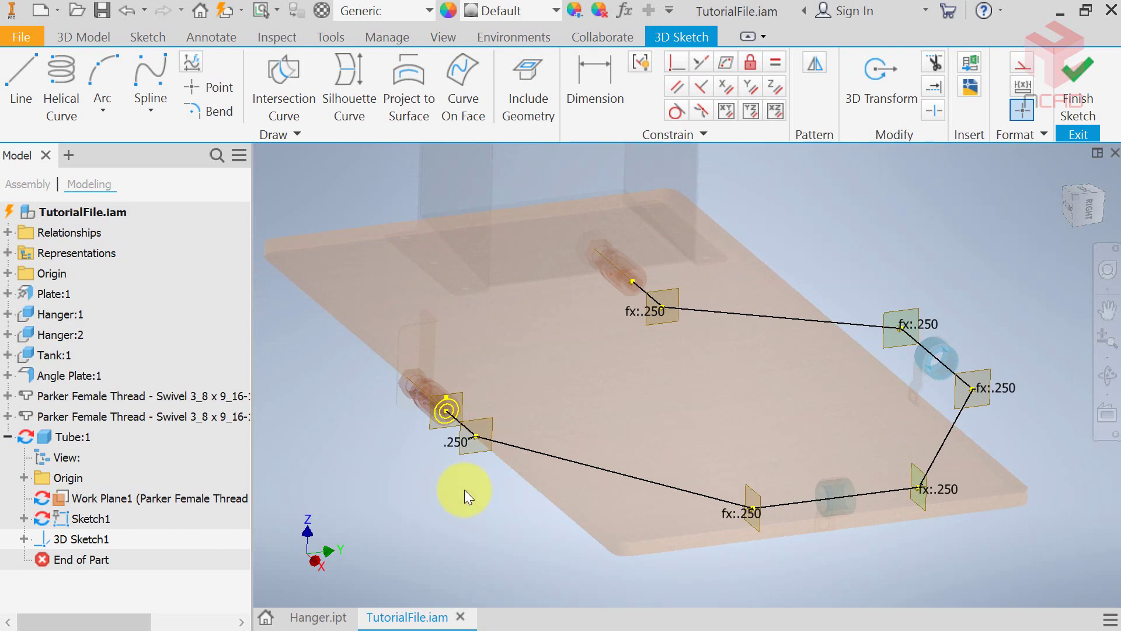
left_click(1074, 100)
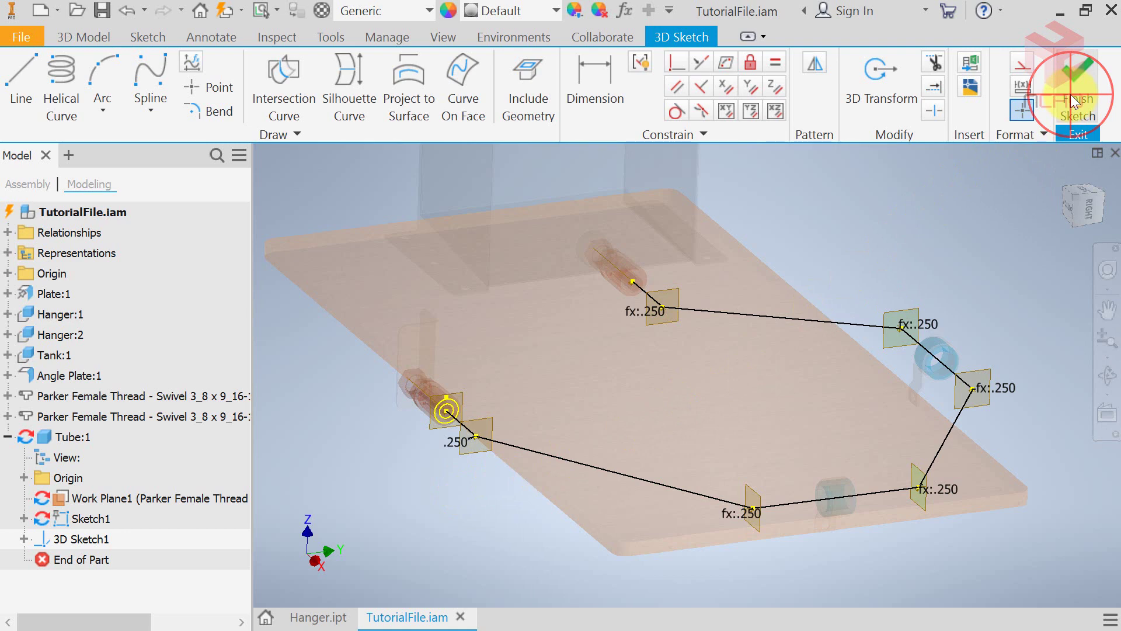
left_click(913, 226)
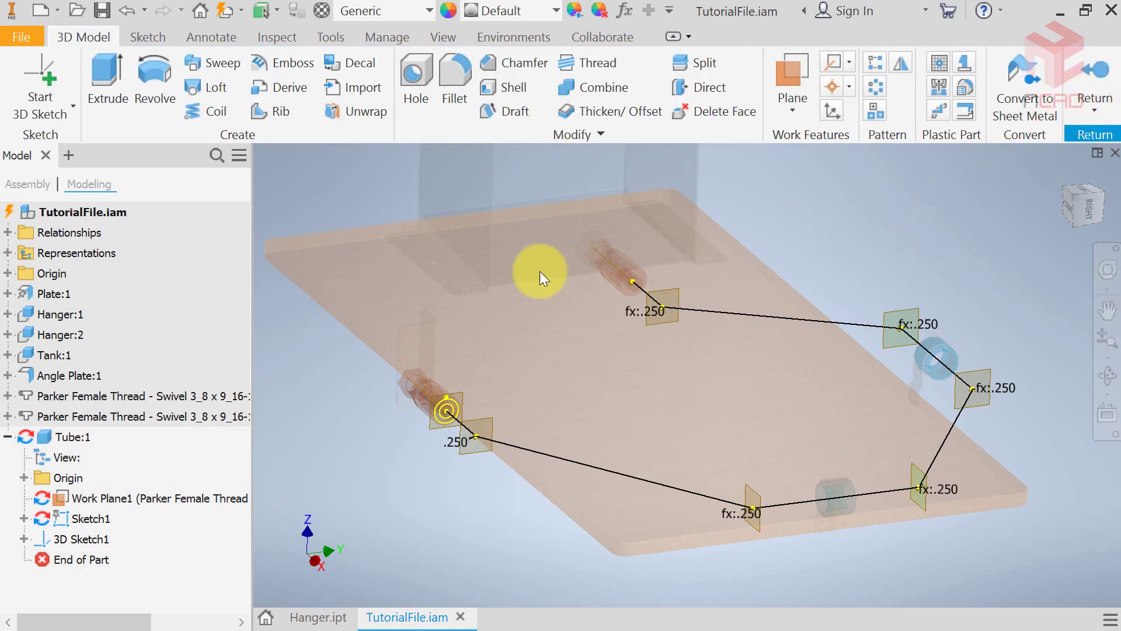
Sweep the ring profile between the two projected circles along the whole 3D line path to form the tube
left_click(219, 68)
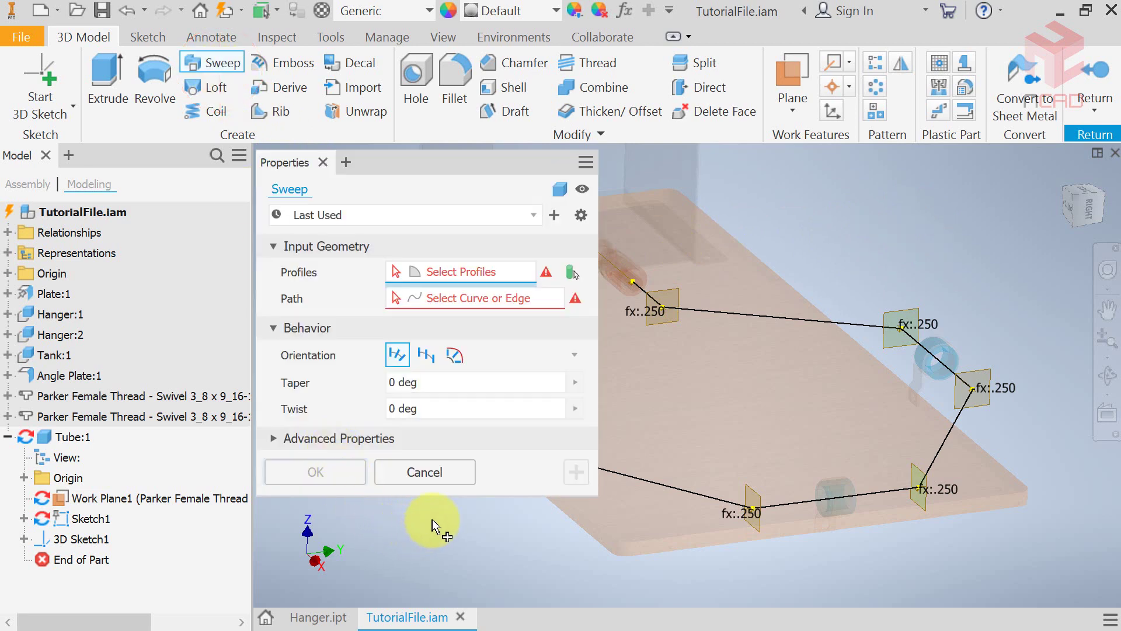
mouse_move(432, 522)
middle_mouse_down()
mouse_move(651, 491)
mouse_move(668, 463)
middle_mouse_up()
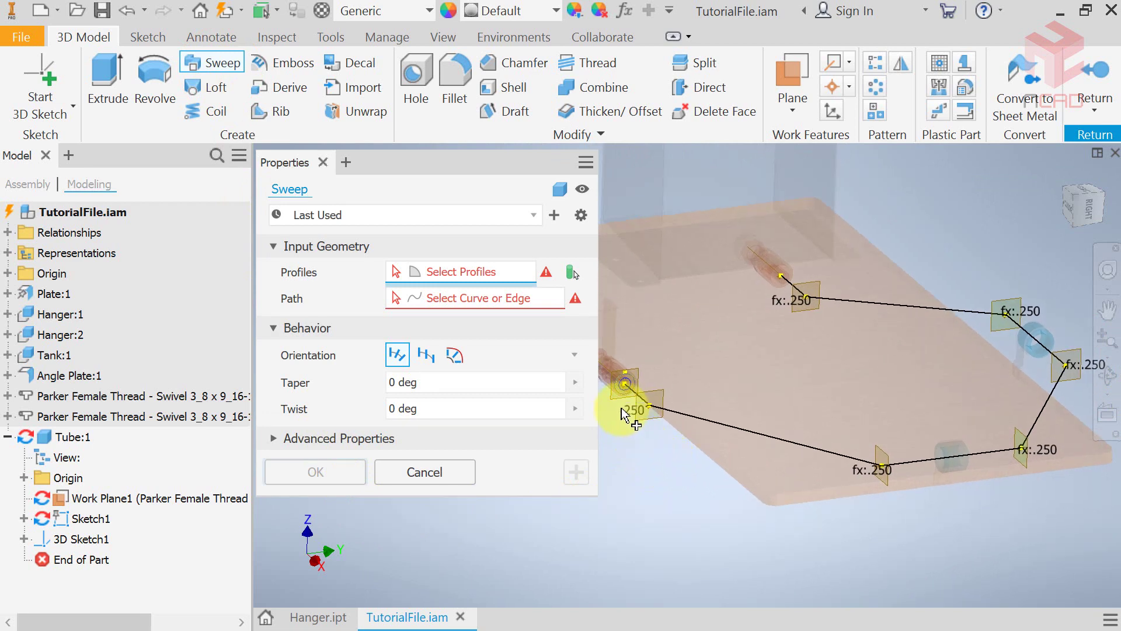
scroll(617, 383, "up", 5)
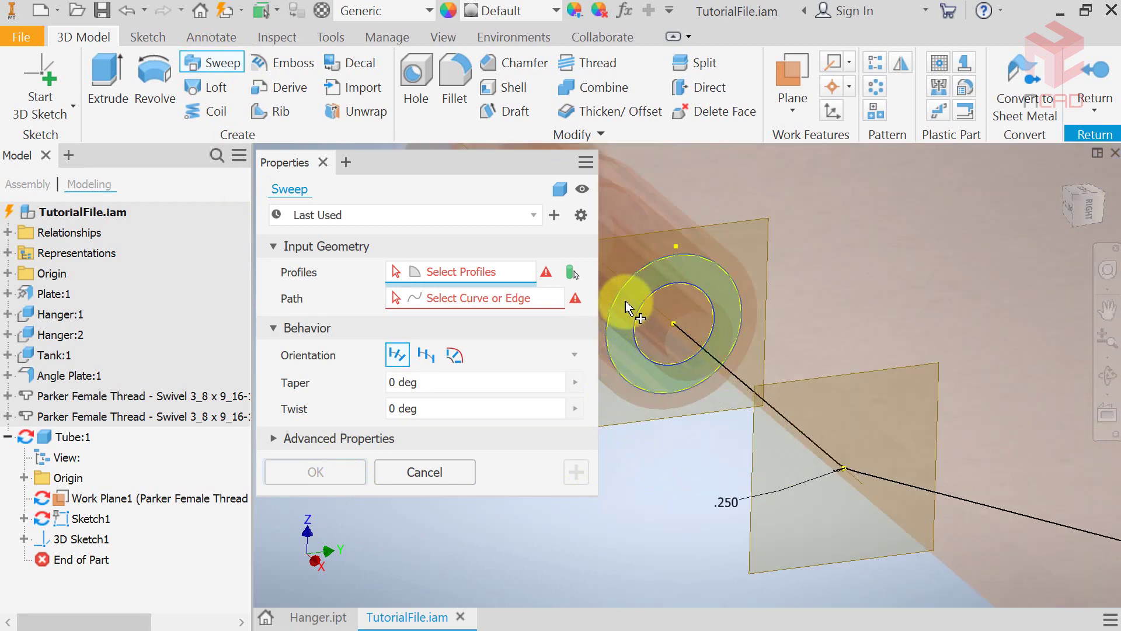
left_click(626, 302)
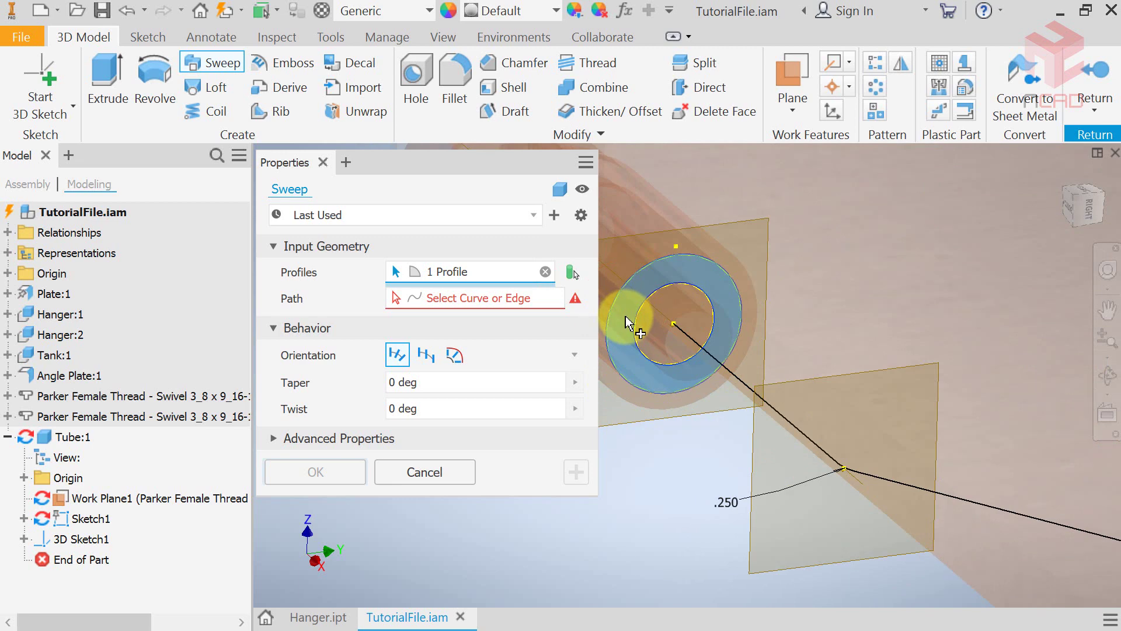
scroll(625, 318, "down", 2)
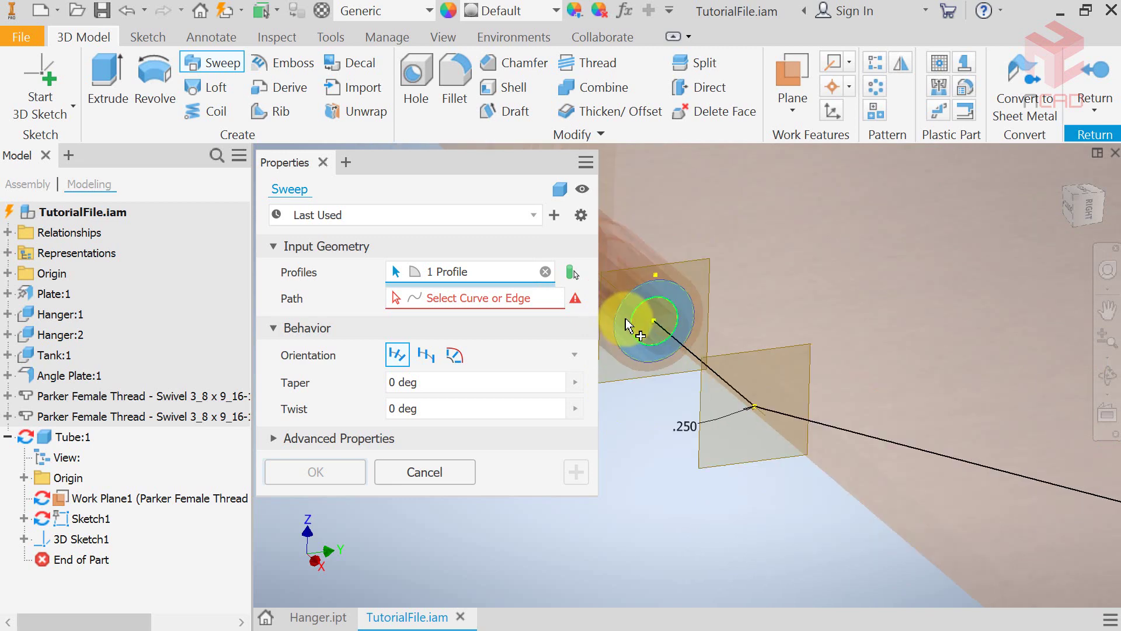
left_click(500, 301)
left_click(689, 355)
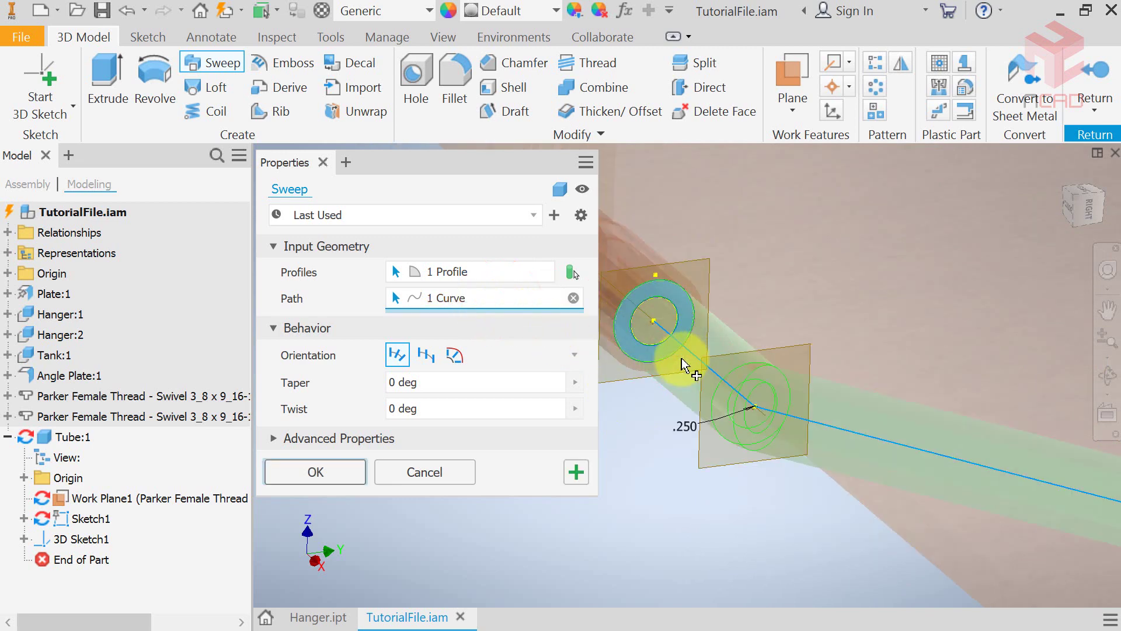
scroll(671, 370, "down", 4)
middle_click_drag(862, 370, 839, 393)
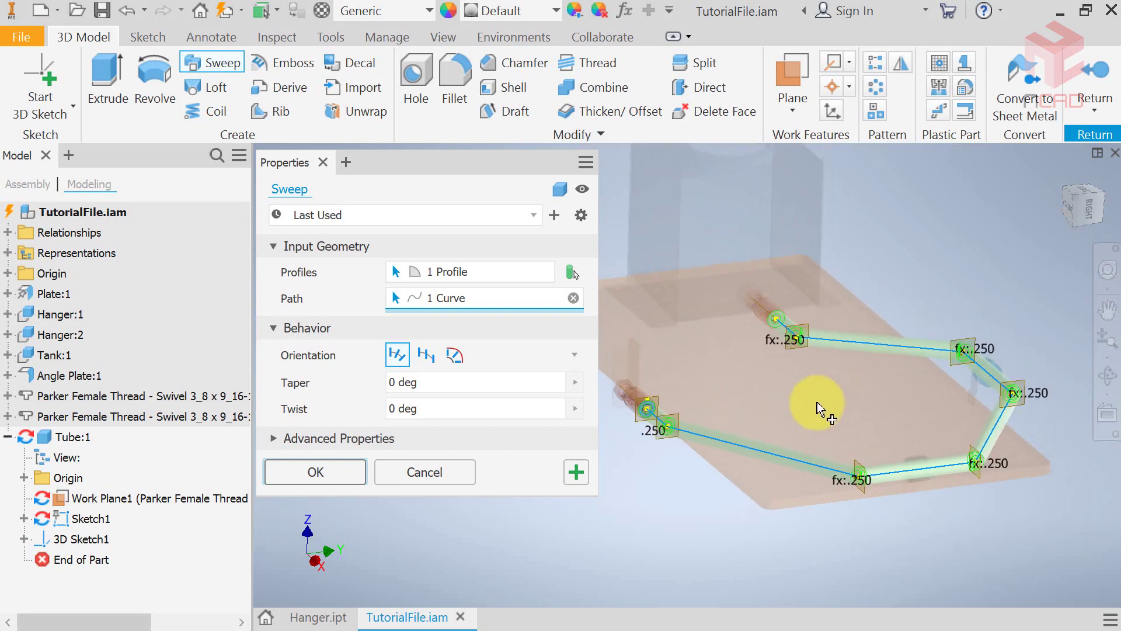
left_click(329, 468)
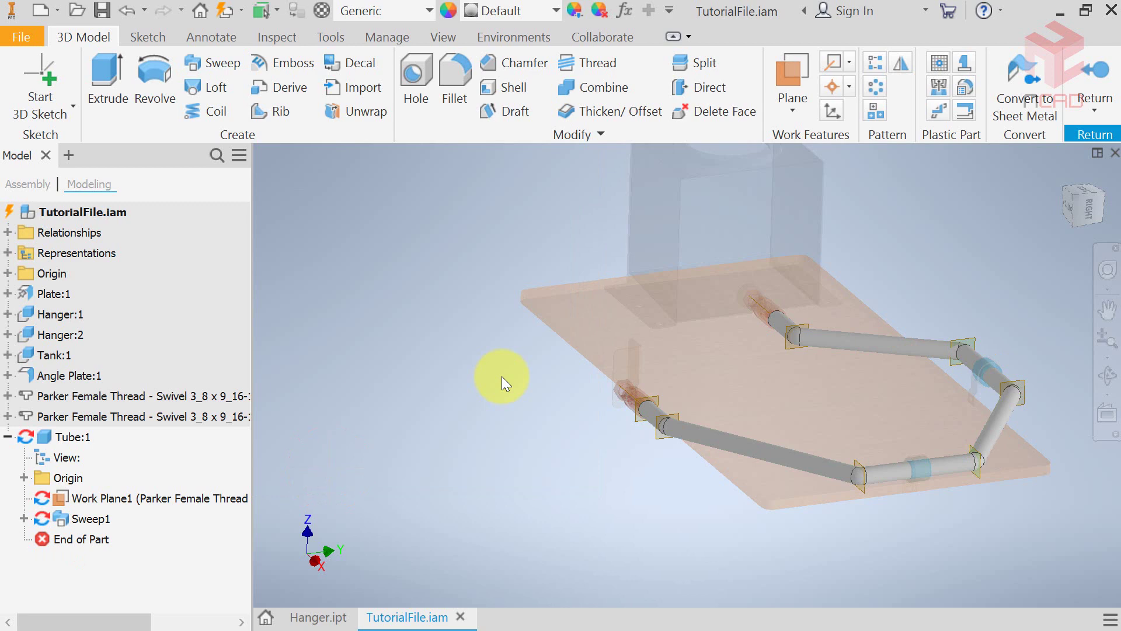
Finish editing the Tube part in place and return to the assembly
left_click(1090, 72)
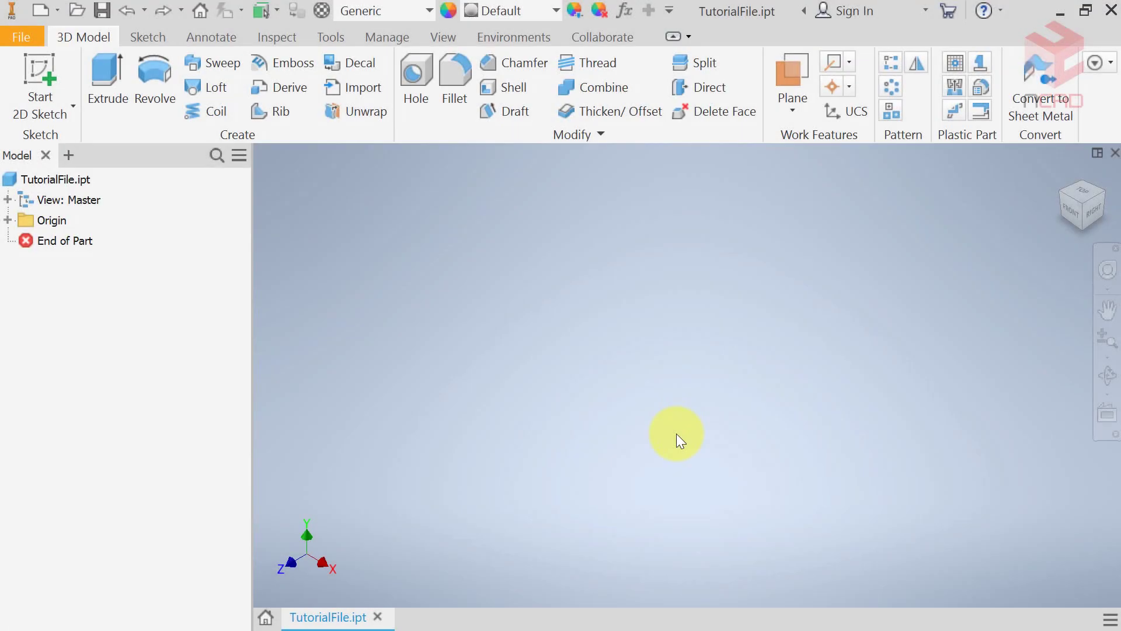
Place a grounded work point on the origin's Center Point and keep the command active for more points
left_click(849, 86)
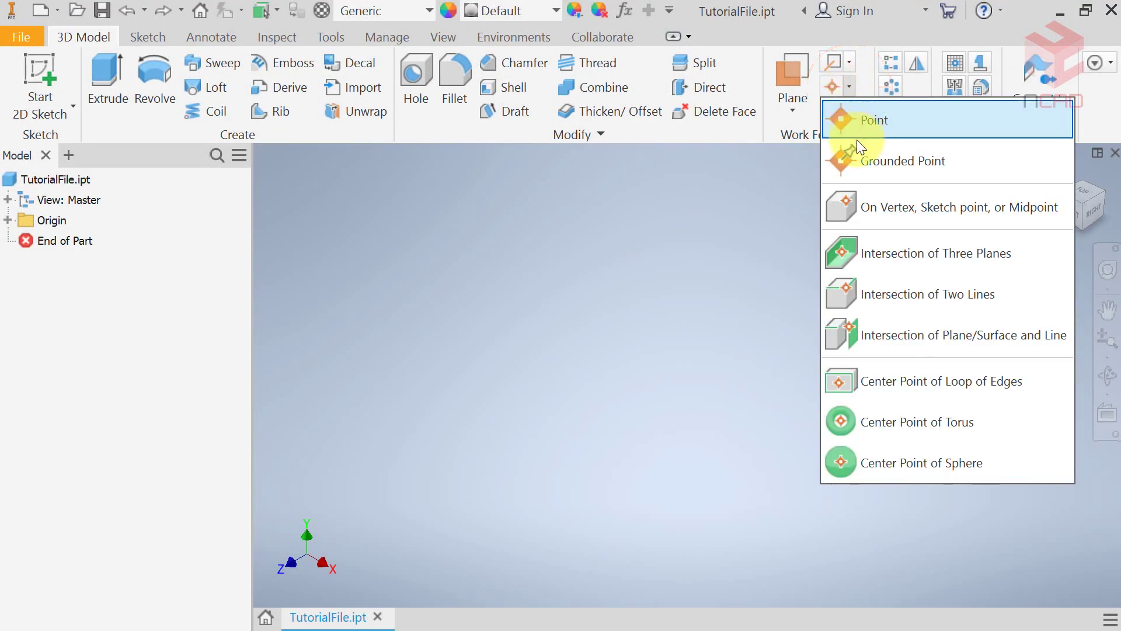
left_click(857, 159)
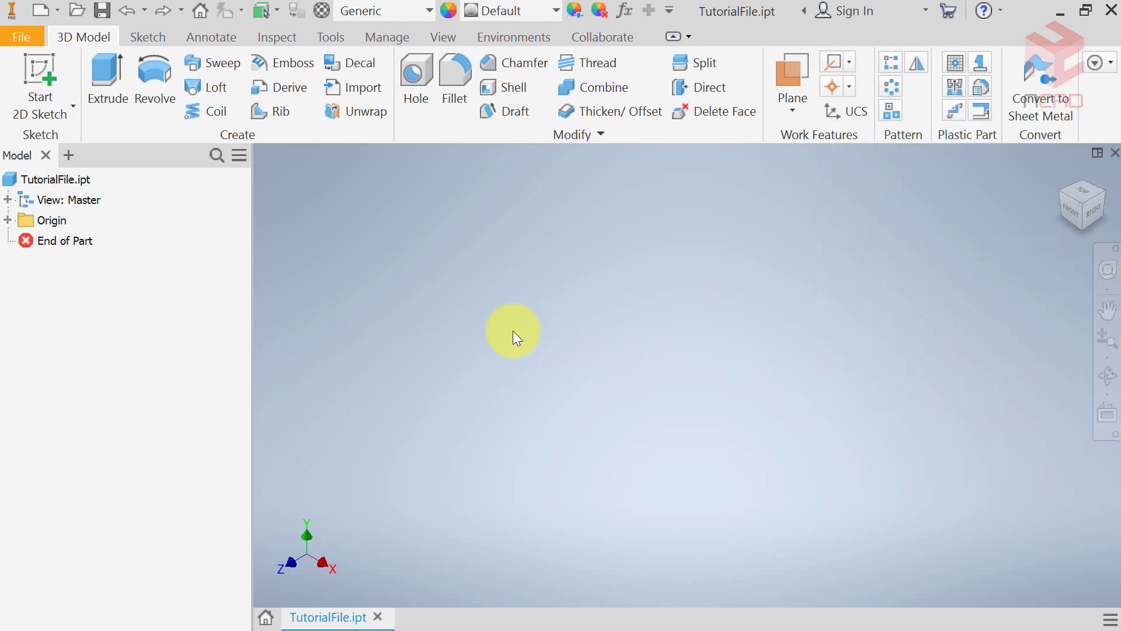
left_click(12, 216)
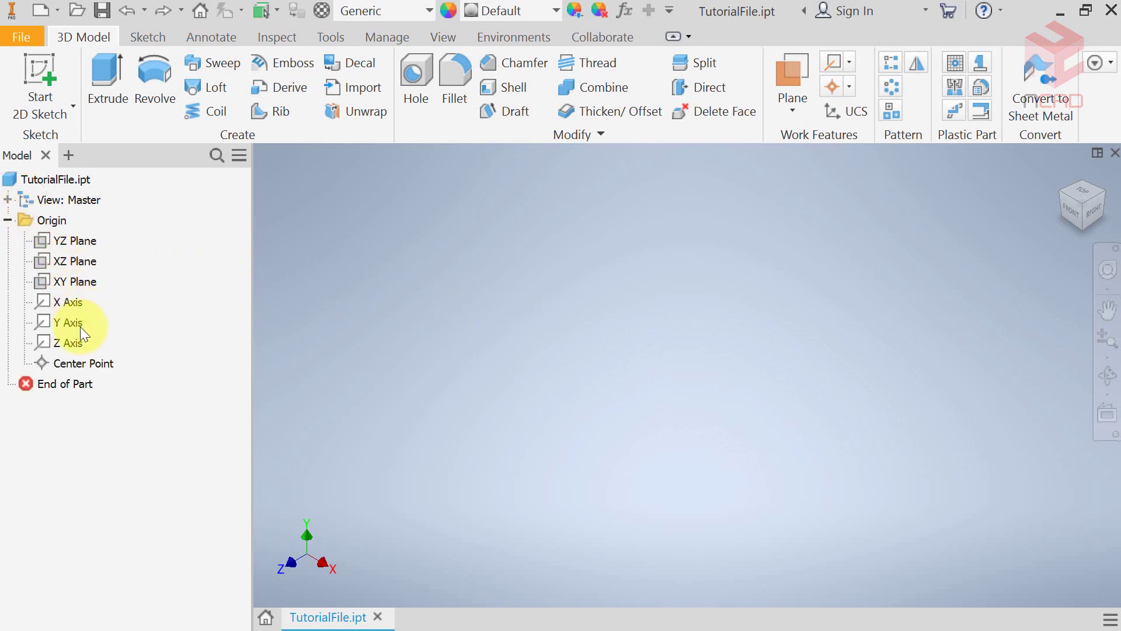
left_click(85, 363)
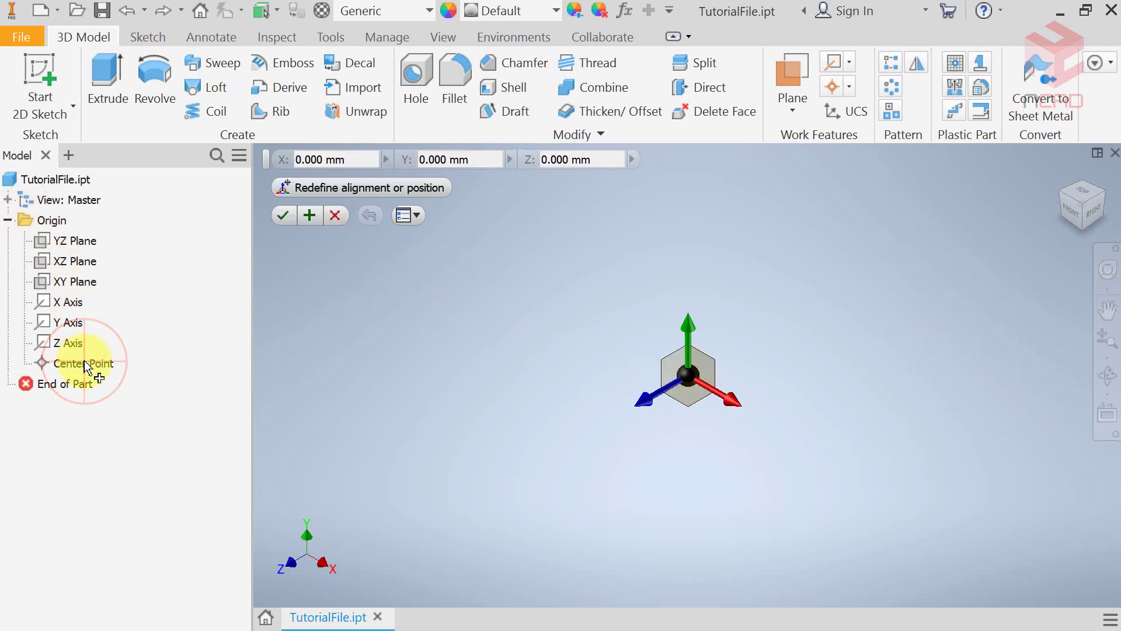
left_click(313, 222)
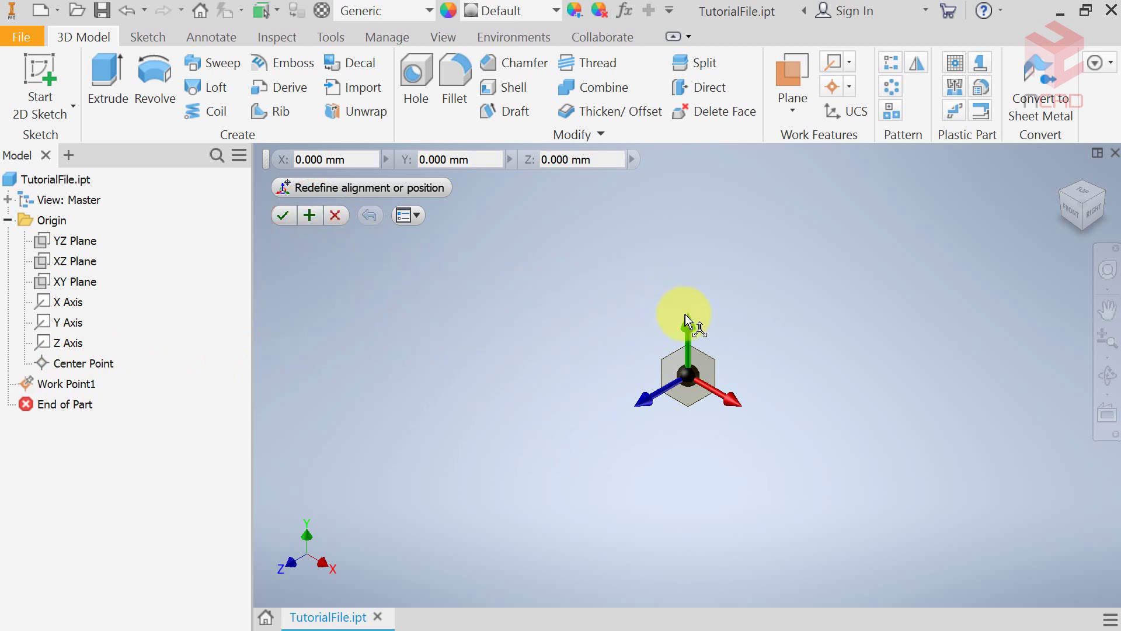
Place a second grounded work point offset from the origin at about X 13, Y 19.25 and Z -12.25 mm
left_click_drag(691, 329, 817, 317)
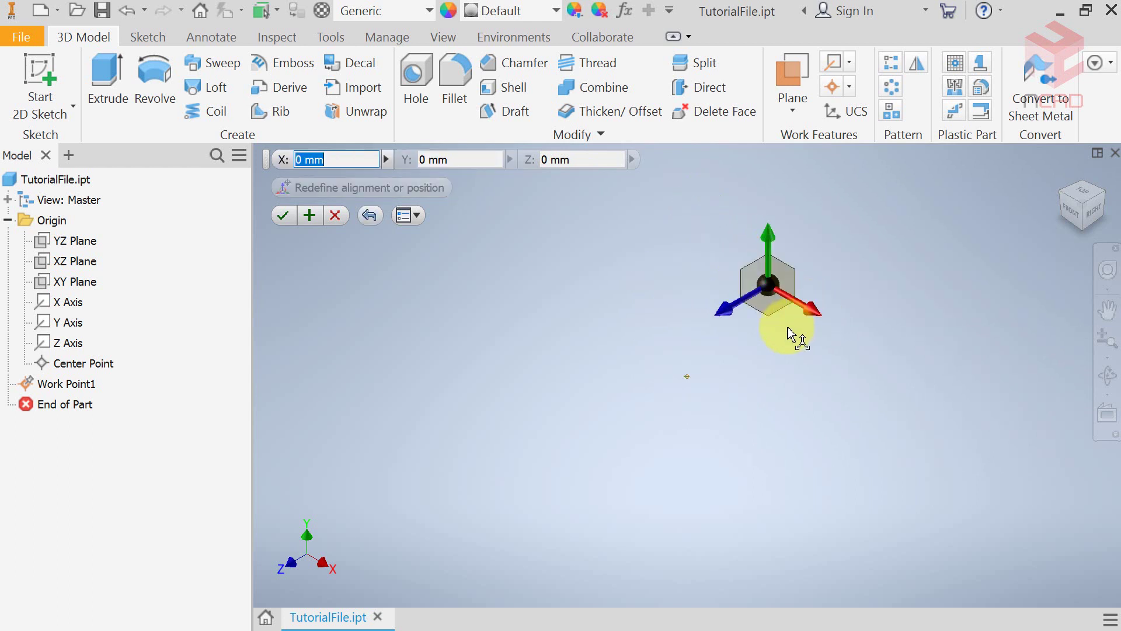
left_click_drag(719, 315, 798, 278)
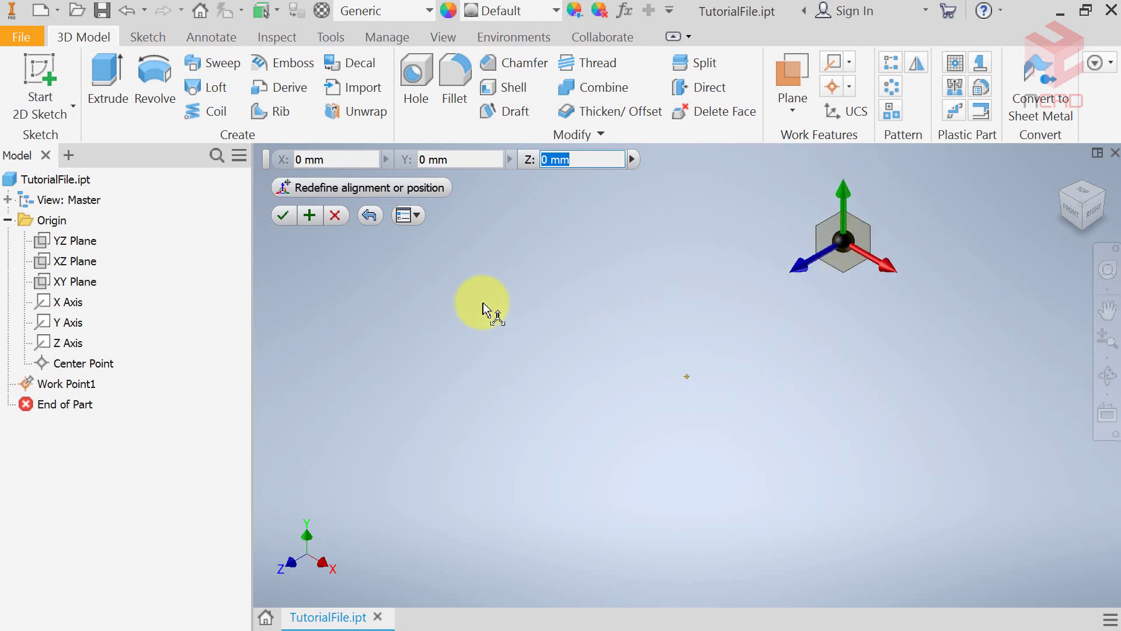
left_click(307, 219)
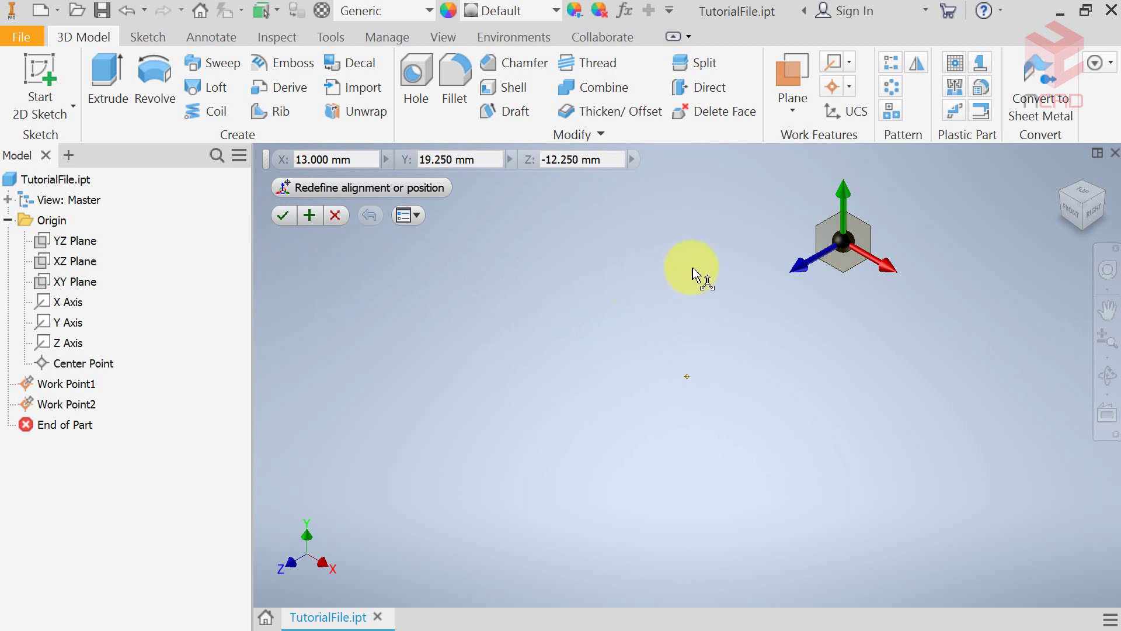
Rotate the triad about its vertical axis and place a third grounded work point at about X 10.1, Y 33.25 and Z 3.5 mm
left_click_drag(692, 268, 611, 360)
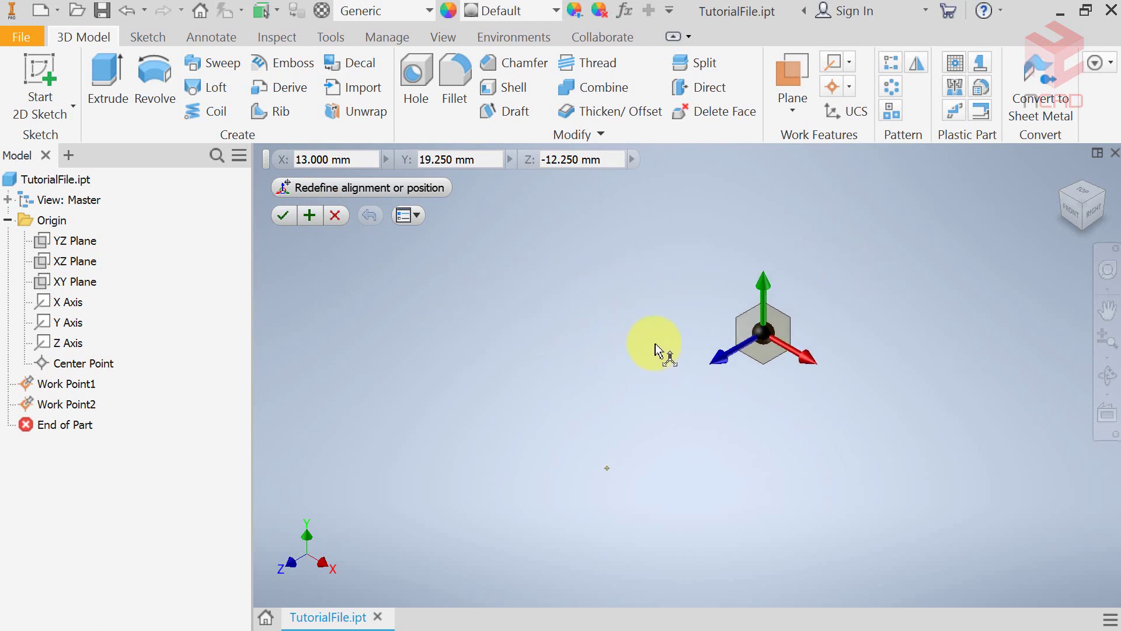
left_click_drag(765, 309, 708, 320)
left_click_drag(762, 292, 764, 178)
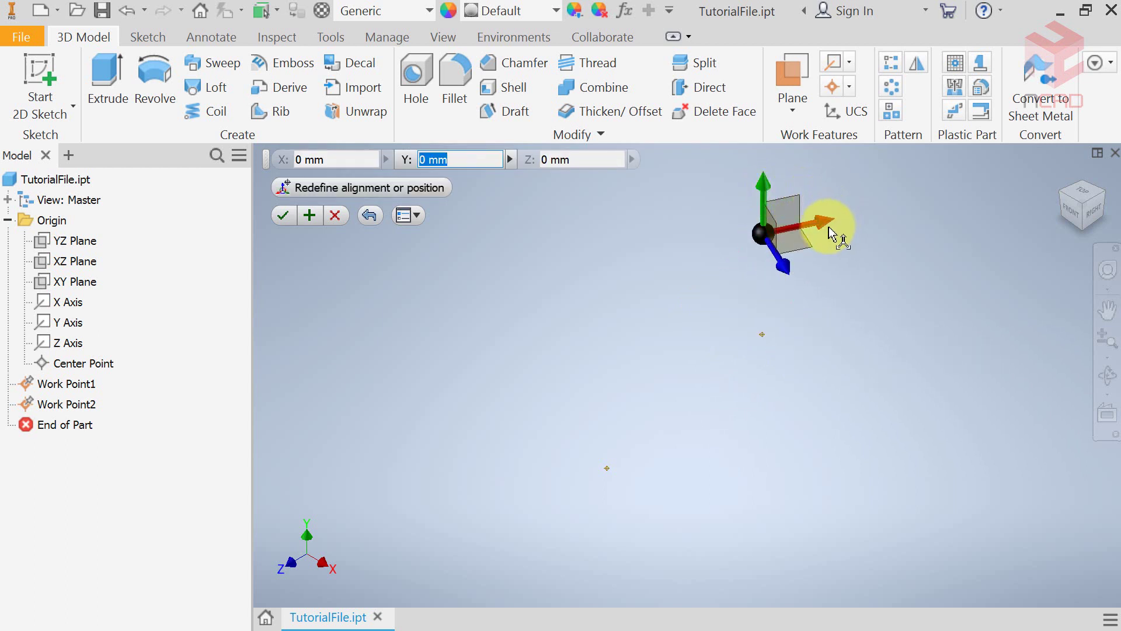
left_click_drag(829, 227, 698, 257)
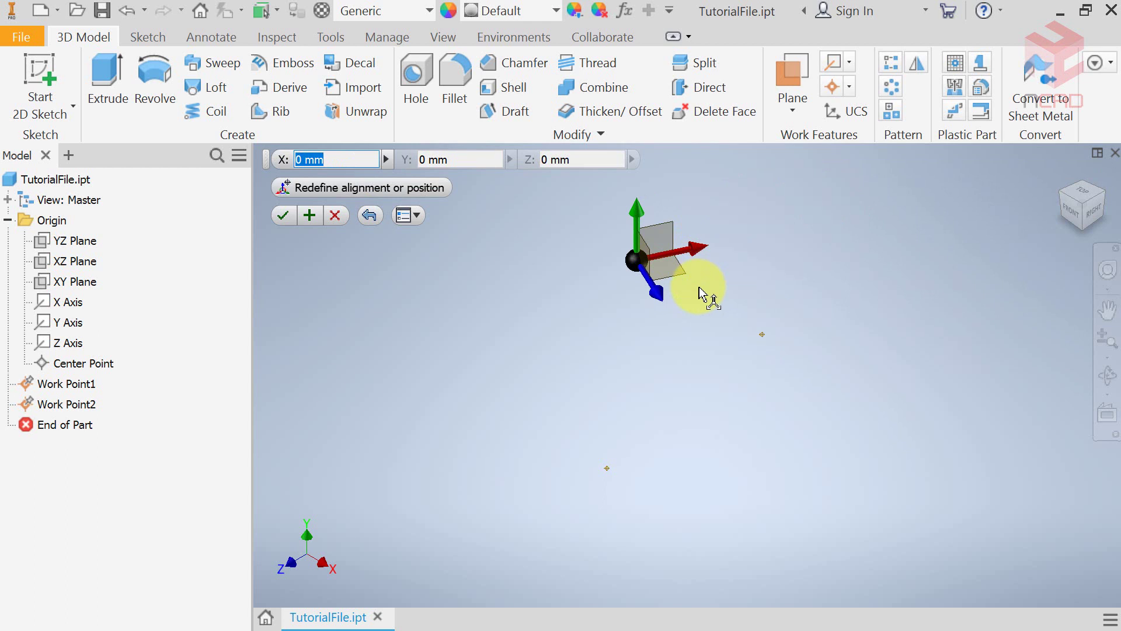
mouse_move(660, 299)
left_mouse_down()
mouse_move(675, 318)
mouse_move(672, 309)
left_mouse_up()
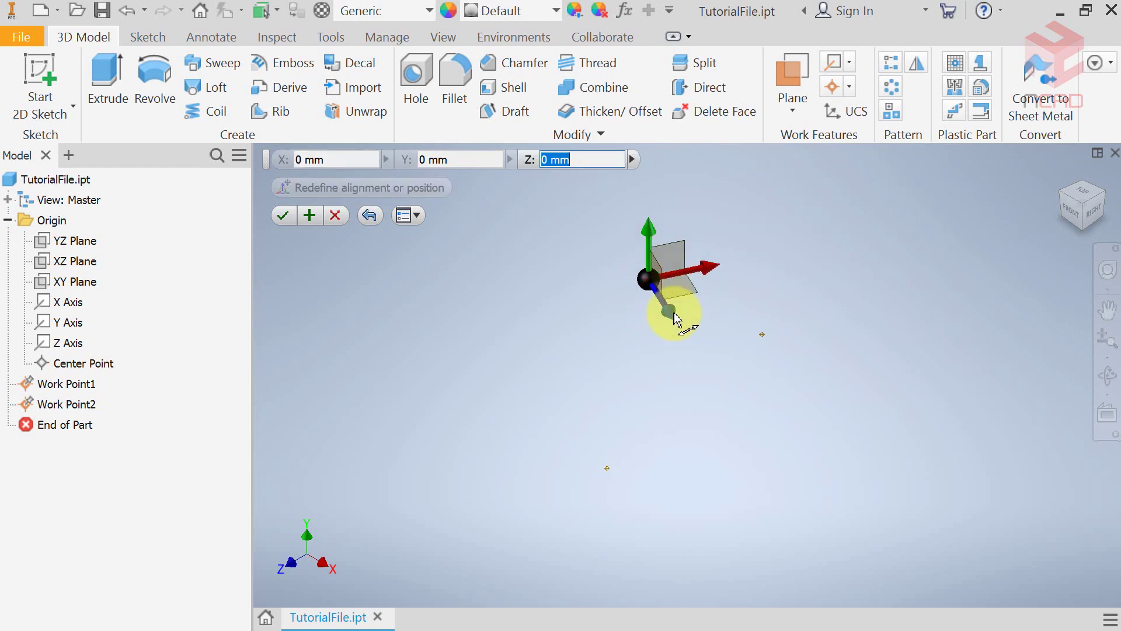
left_click(283, 215)
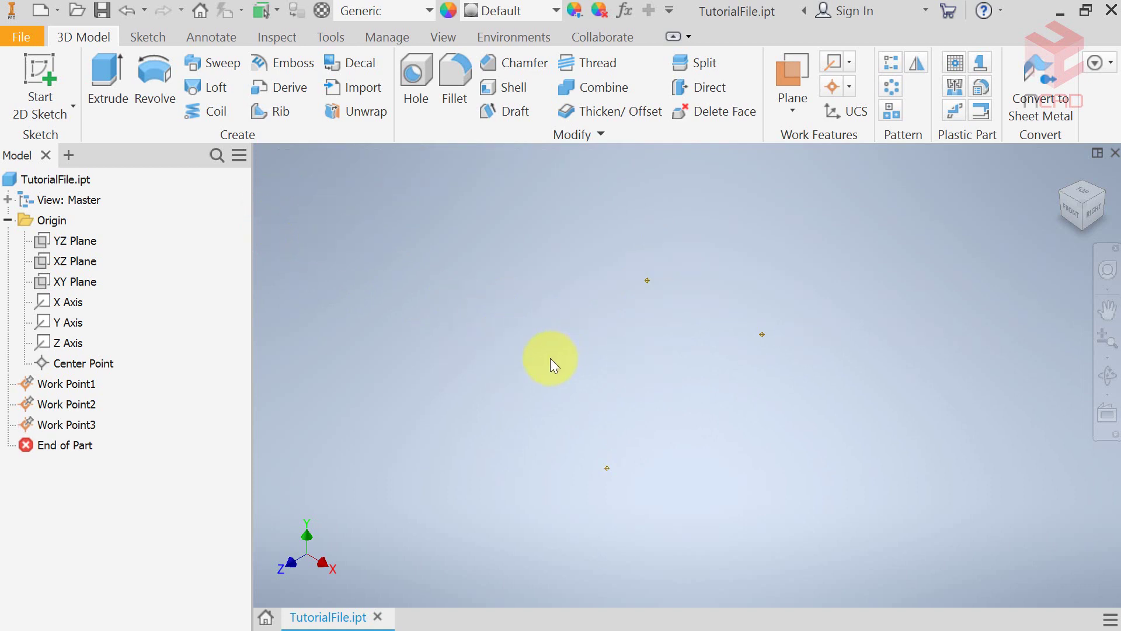
Move the third grounded work point a short distance in the negative X direction using 3D Move/Rotate
left_click(90, 424)
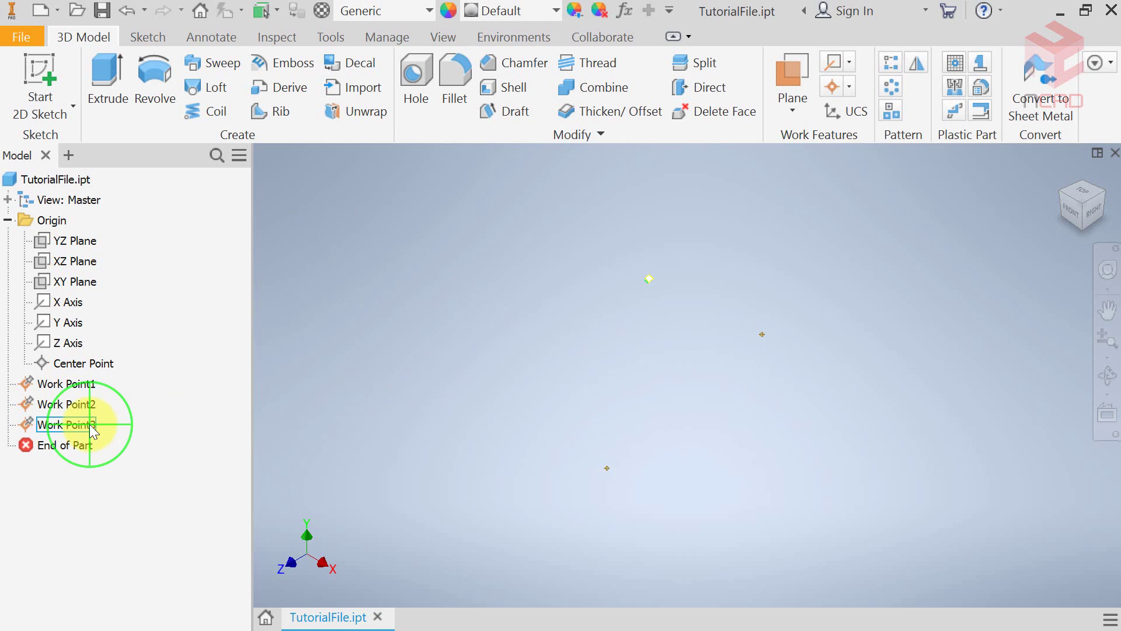
right_click(89, 424)
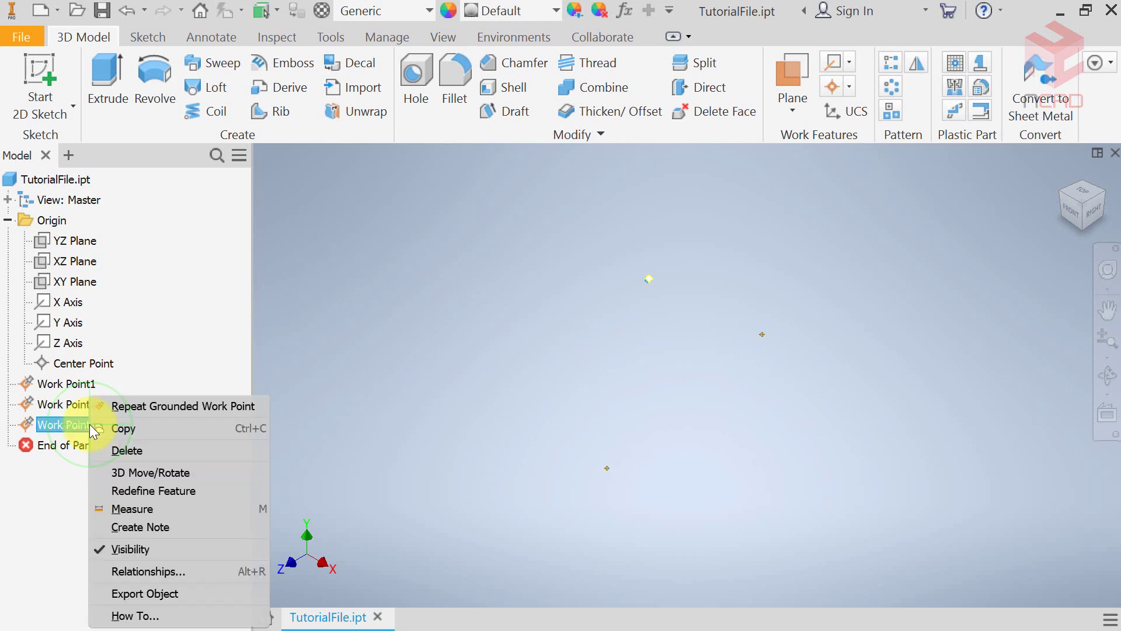
left_click(148, 473)
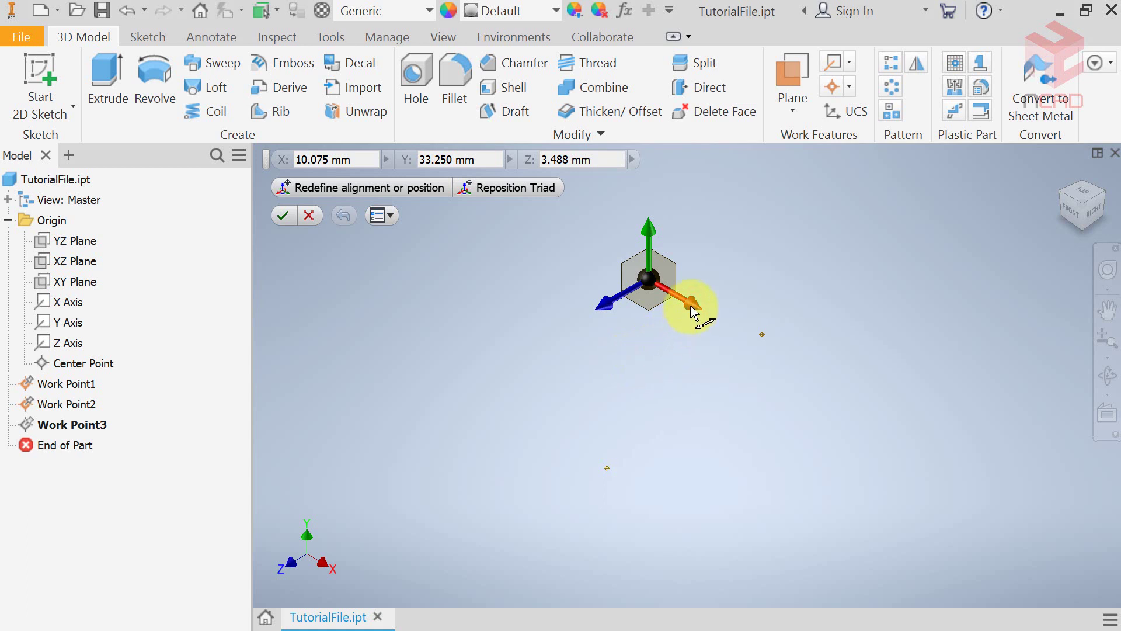
left_click_drag(692, 310, 668, 311)
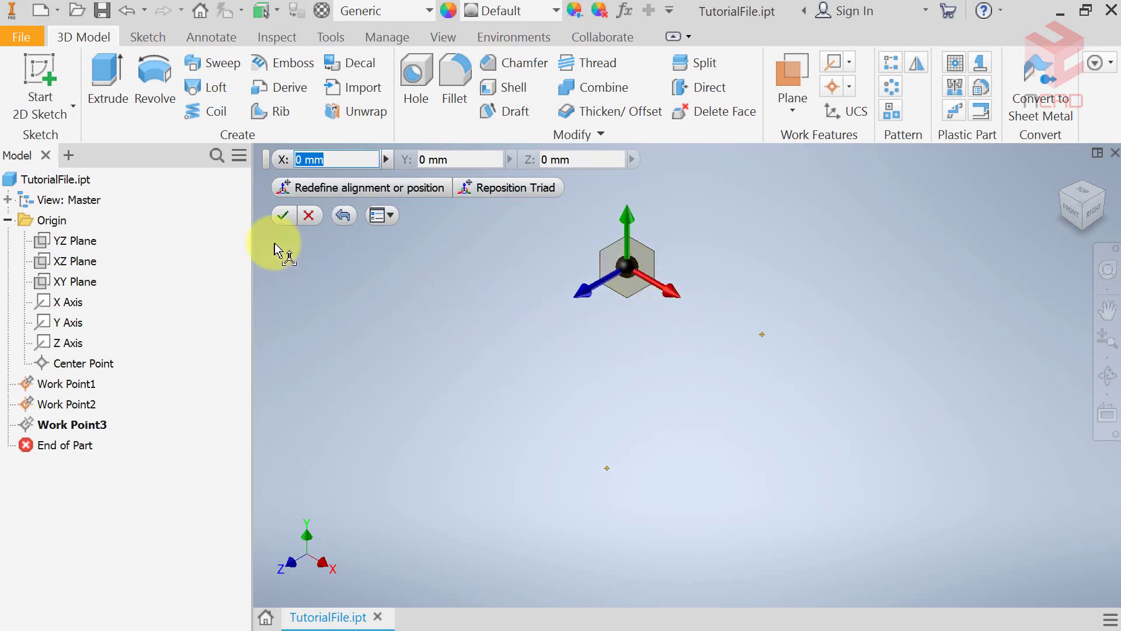
left_click(283, 215)
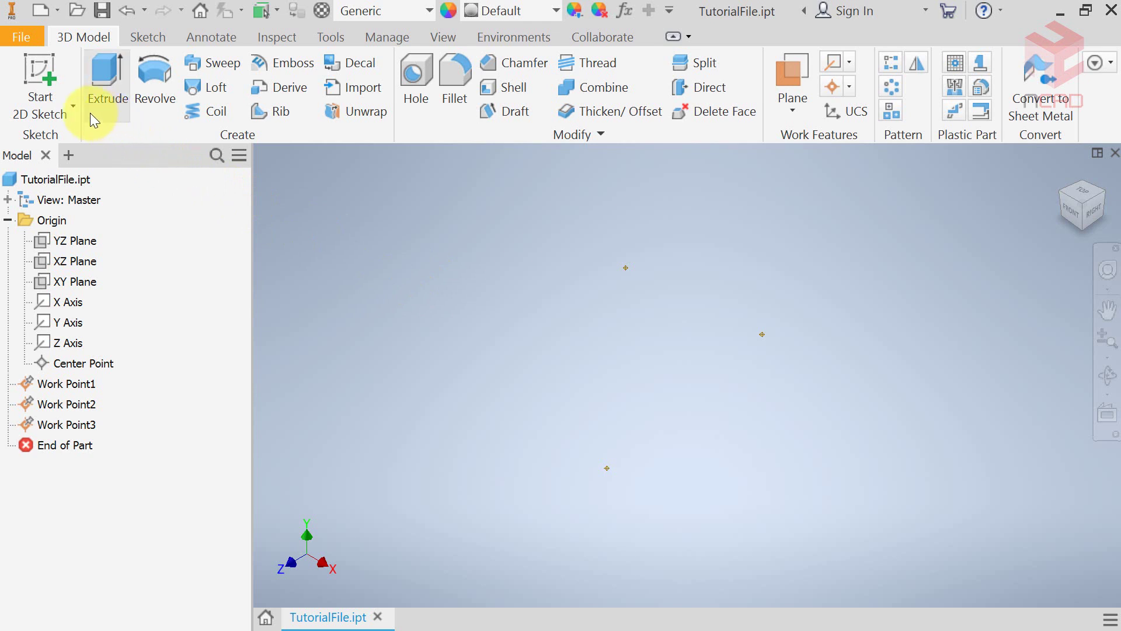
Create a 3D sketch with a control-vertex spline from the origin work point via the second to the third work point, and finish it
left_click(72, 106)
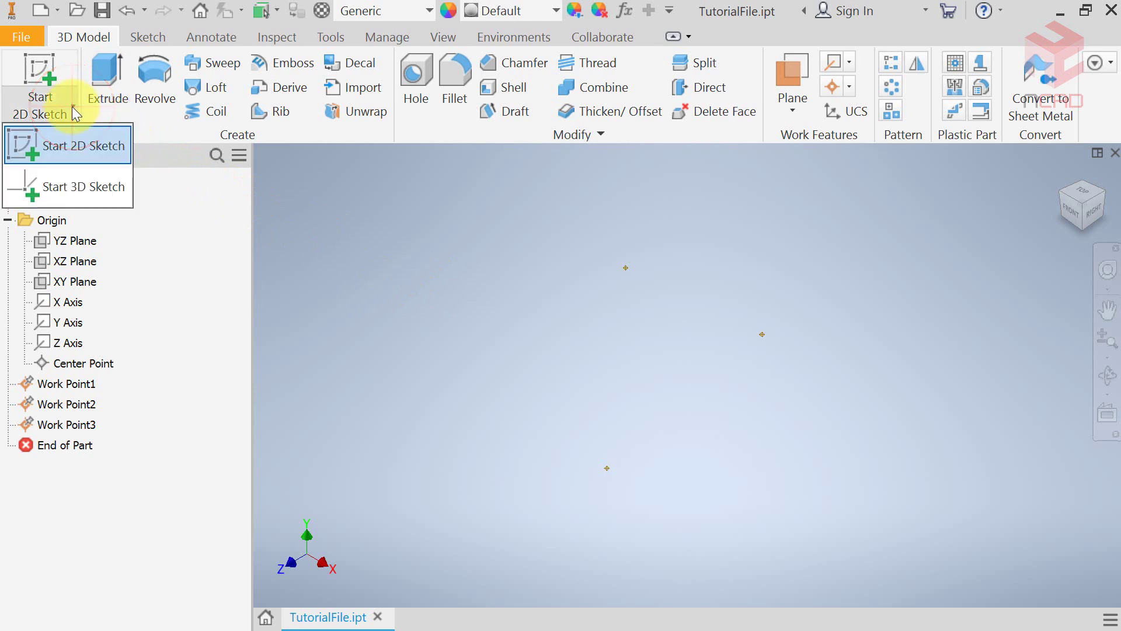
left_click(90, 187)
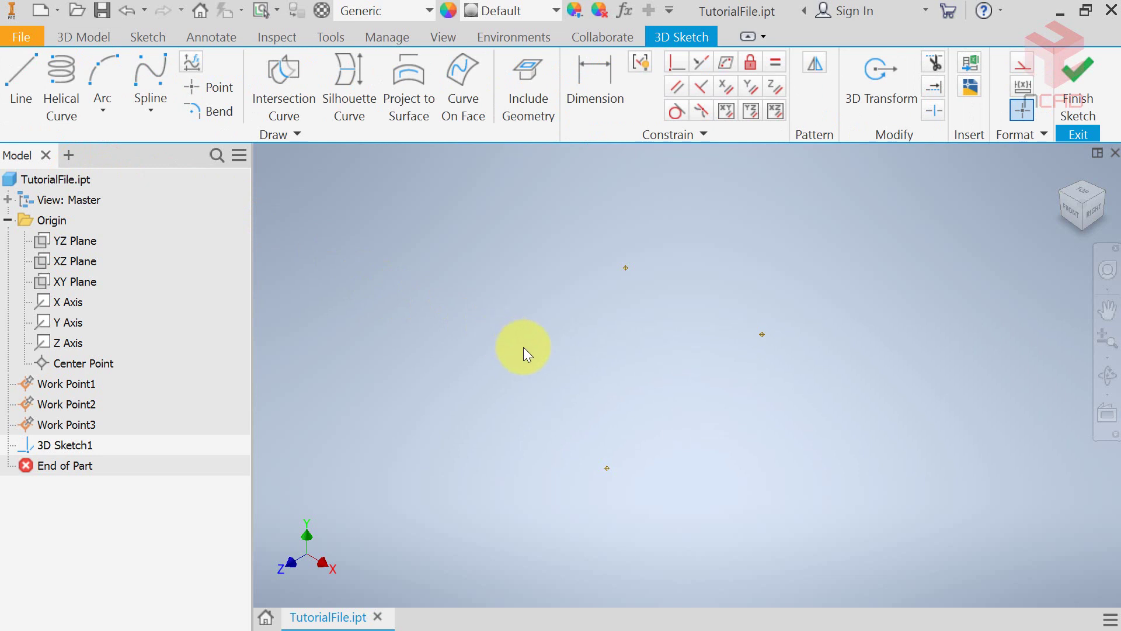
left_click(161, 81)
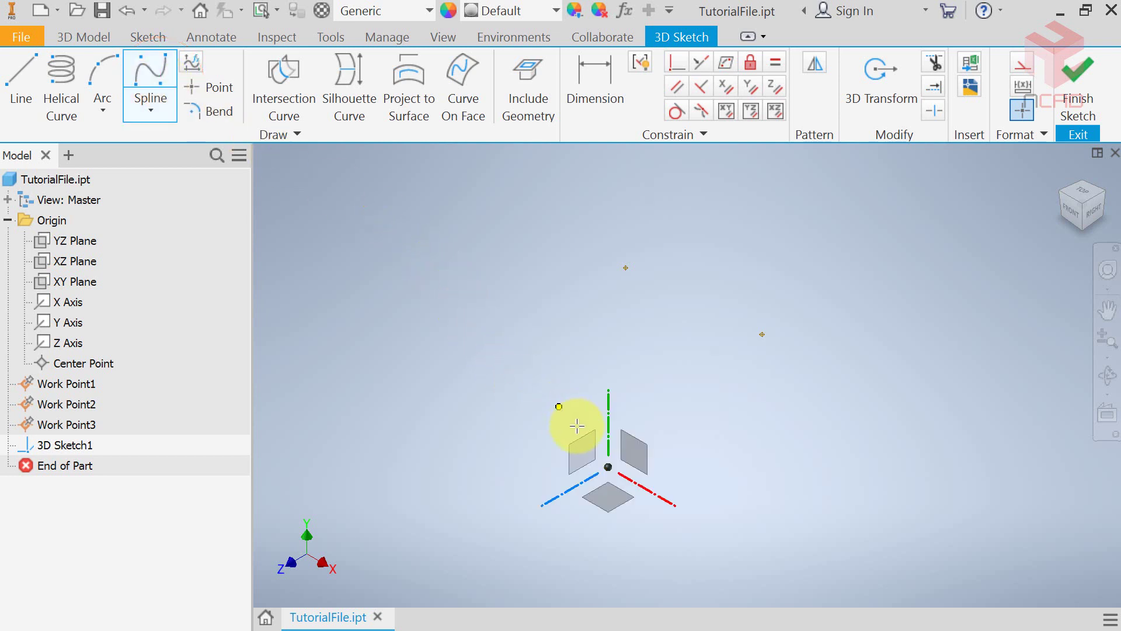
left_click(608, 467)
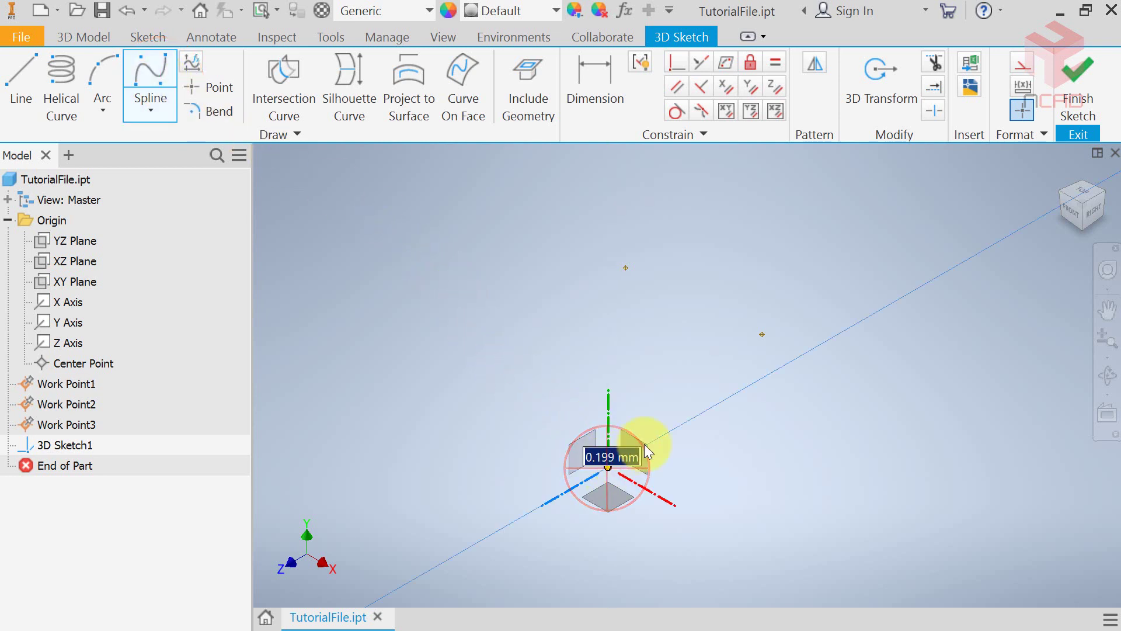
left_click(760, 333)
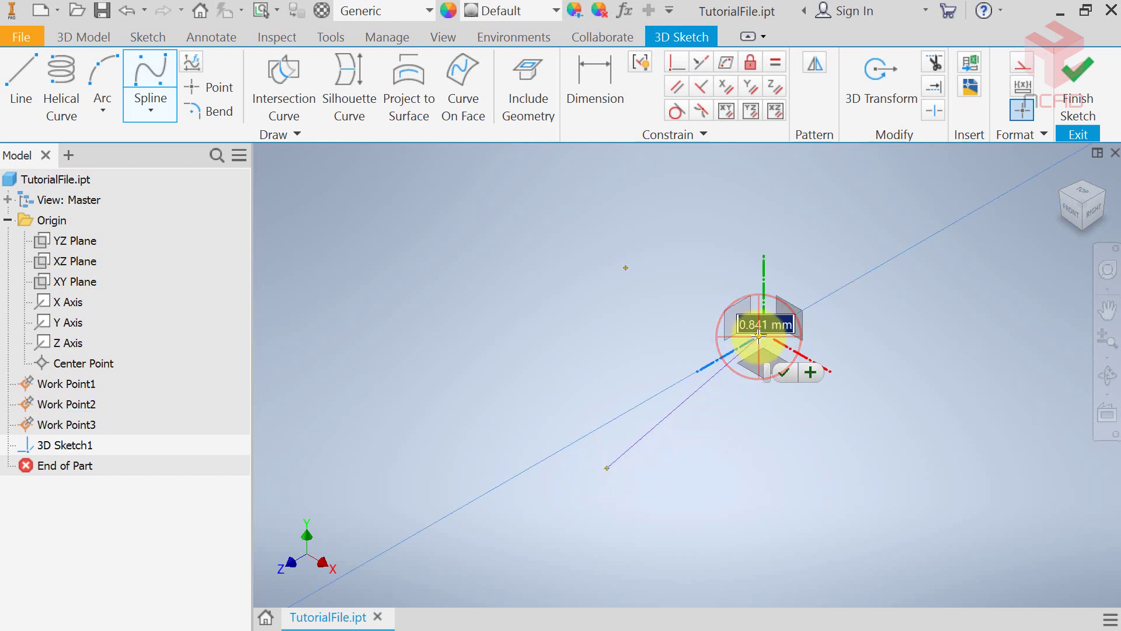
left_click(626, 269)
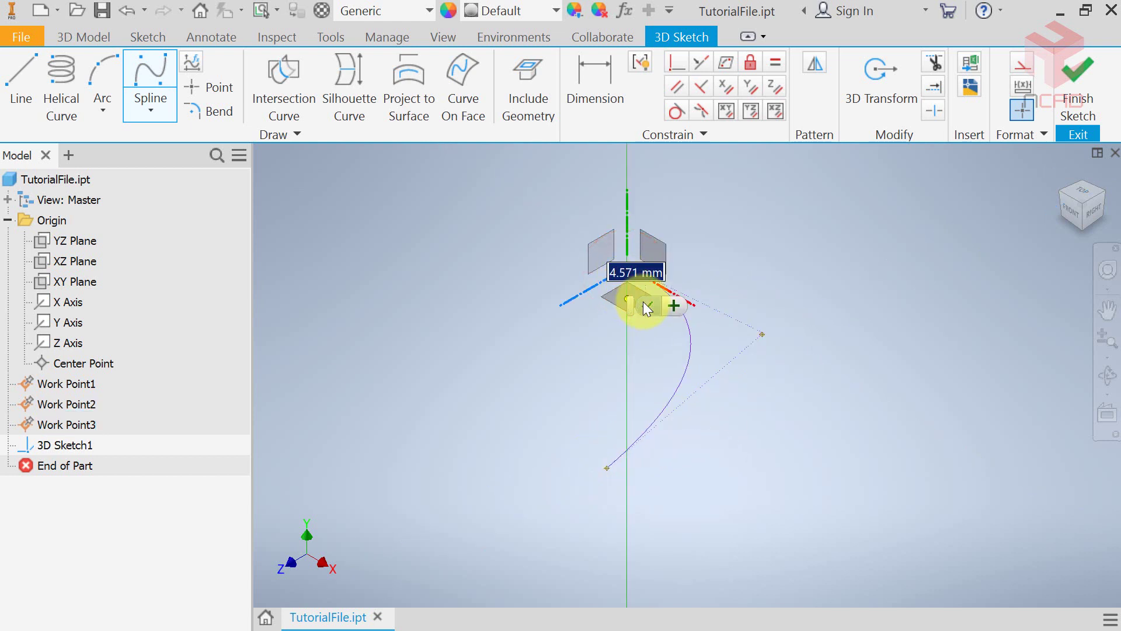
left_click(643, 303)
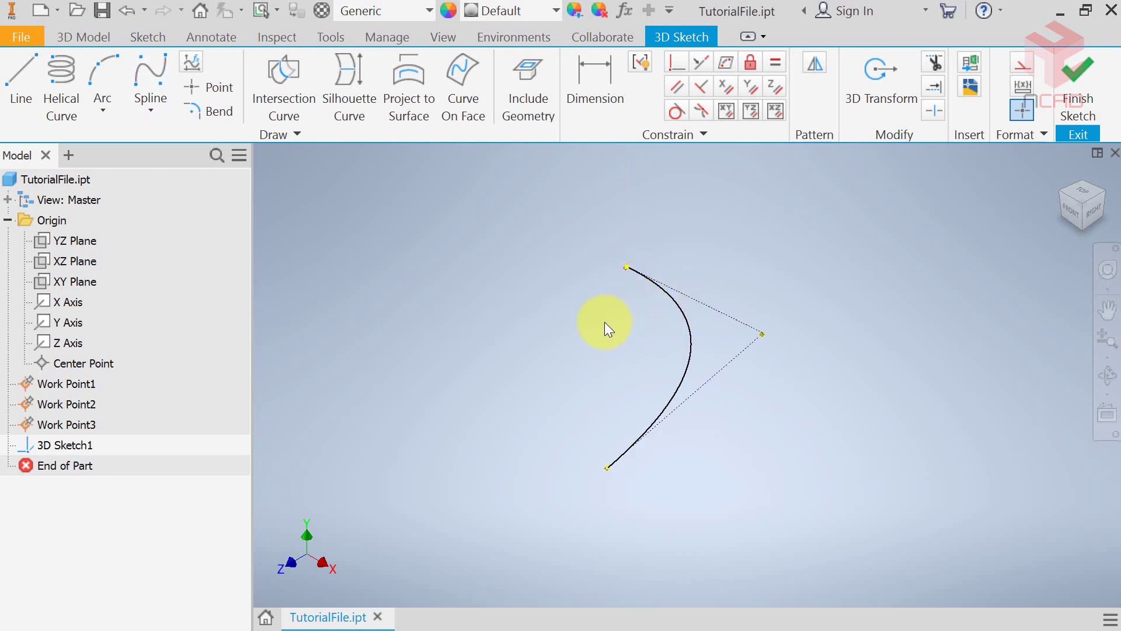
left_click(1070, 98)
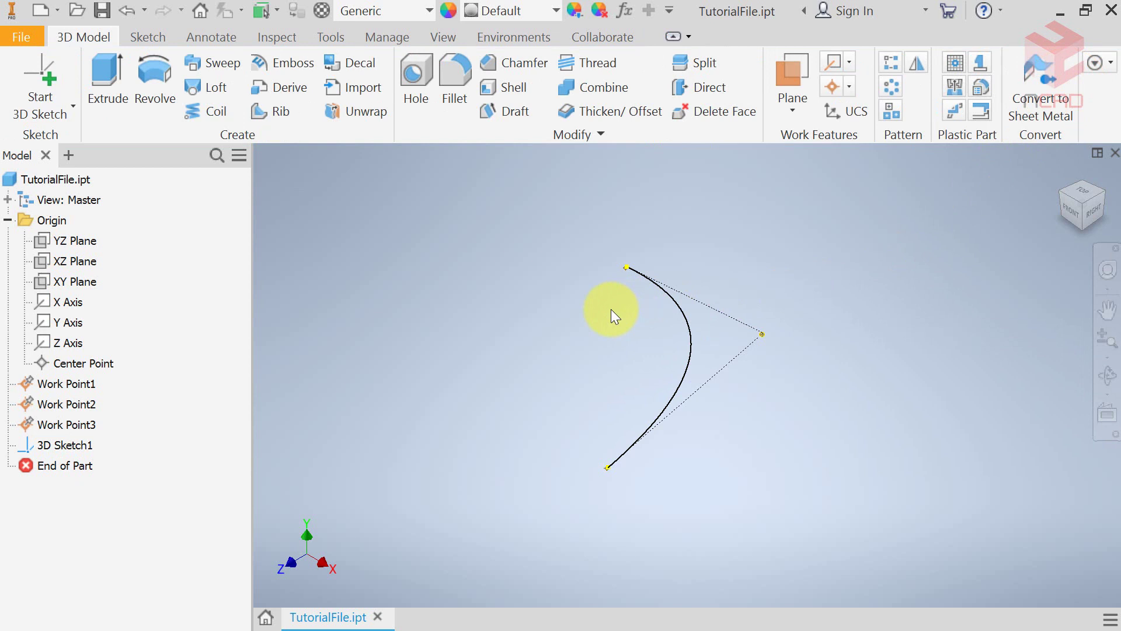
Create a work plane normal to the spline at its start on the origin work point
left_click(787, 78)
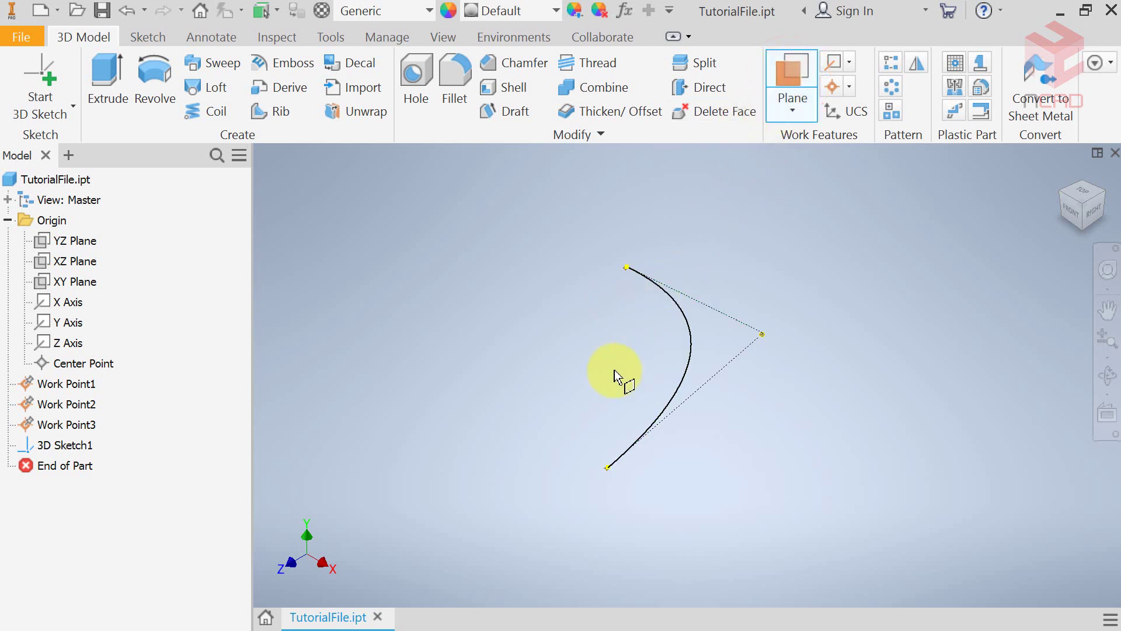
left_click(604, 467)
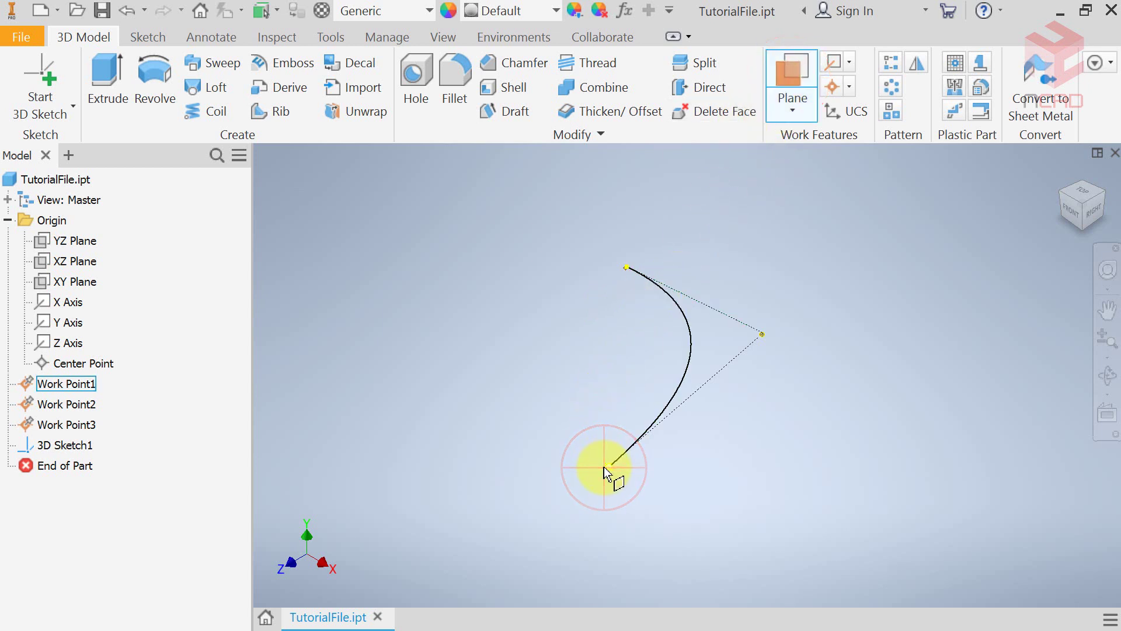
left_click(672, 392)
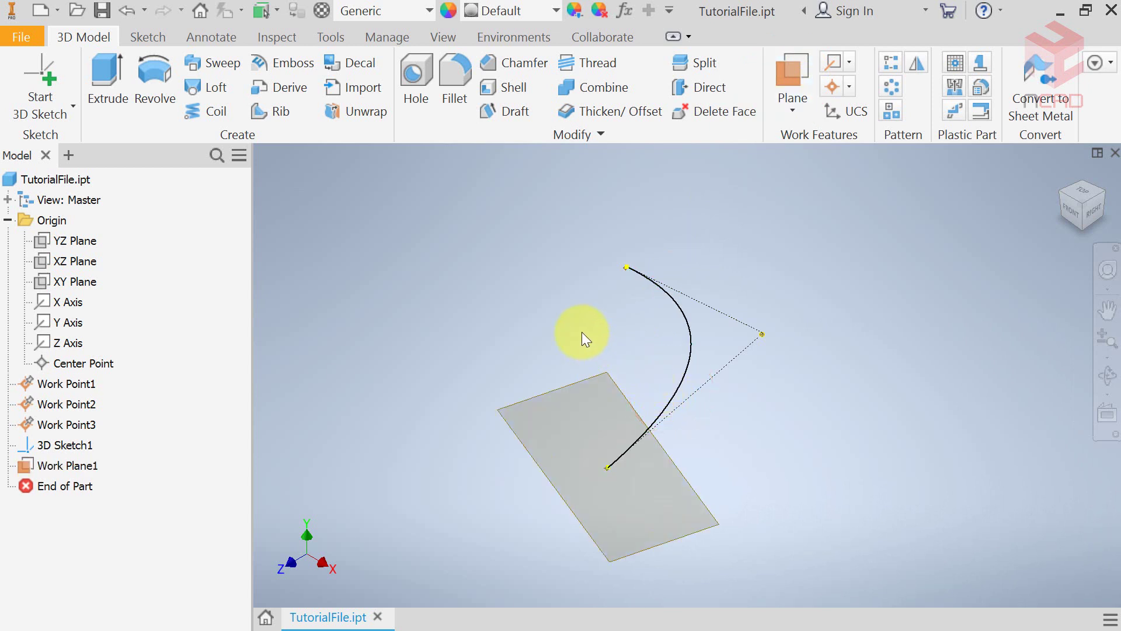
Start a 2D sketch on the new work plane and project the spline's start point into it
left_click(558, 392)
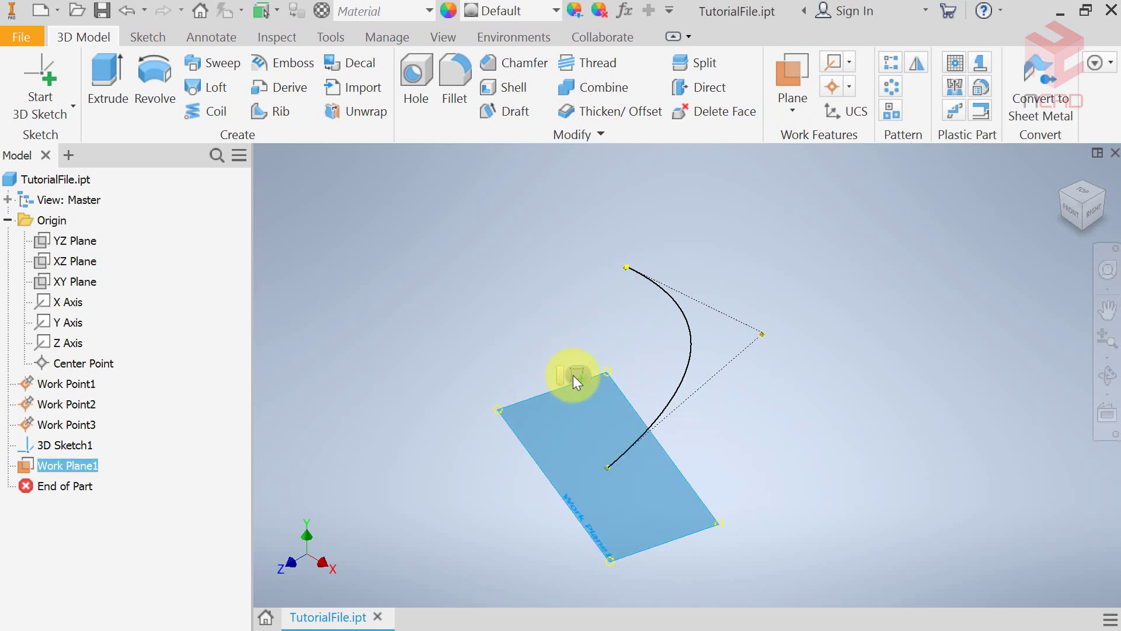
left_click(572, 375)
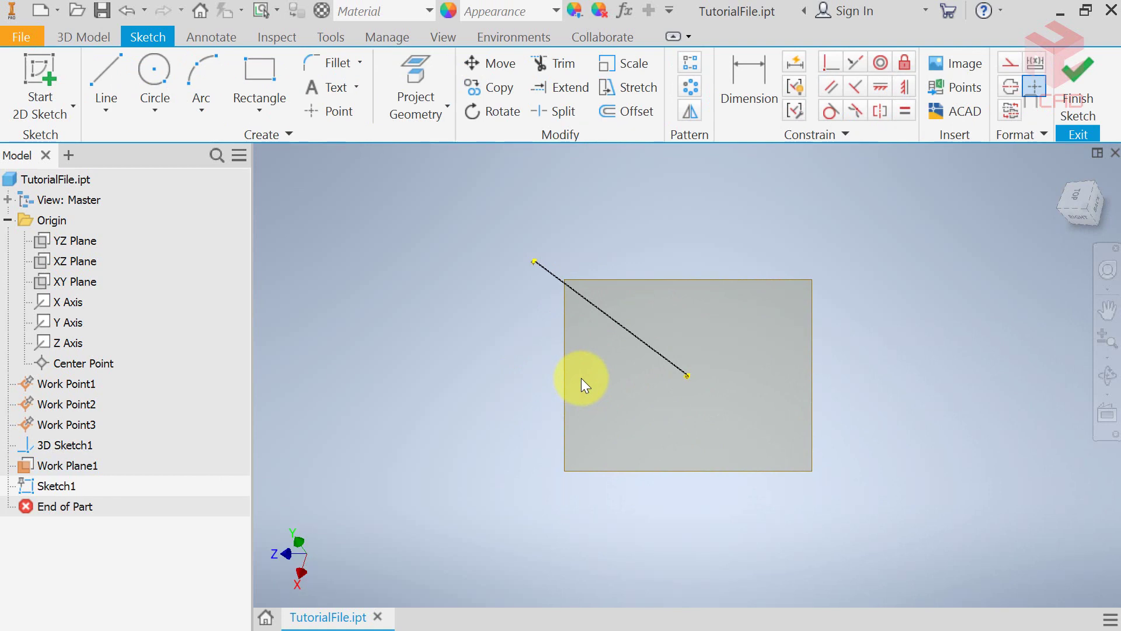
mouse_move(723, 390)
middle_mouse_down("shift")
mouse_move(638, 403)
mouse_move(572, 437)
mouse_move(671, 443)
mouse_move(563, 473)
mouse_move(713, 405)
mouse_move(597, 417)
mouse_move(576, 378)
mouse_move(601, 376)
mouse_move(620, 396)
mouse_move(606, 407)
middle_mouse_up("shift")
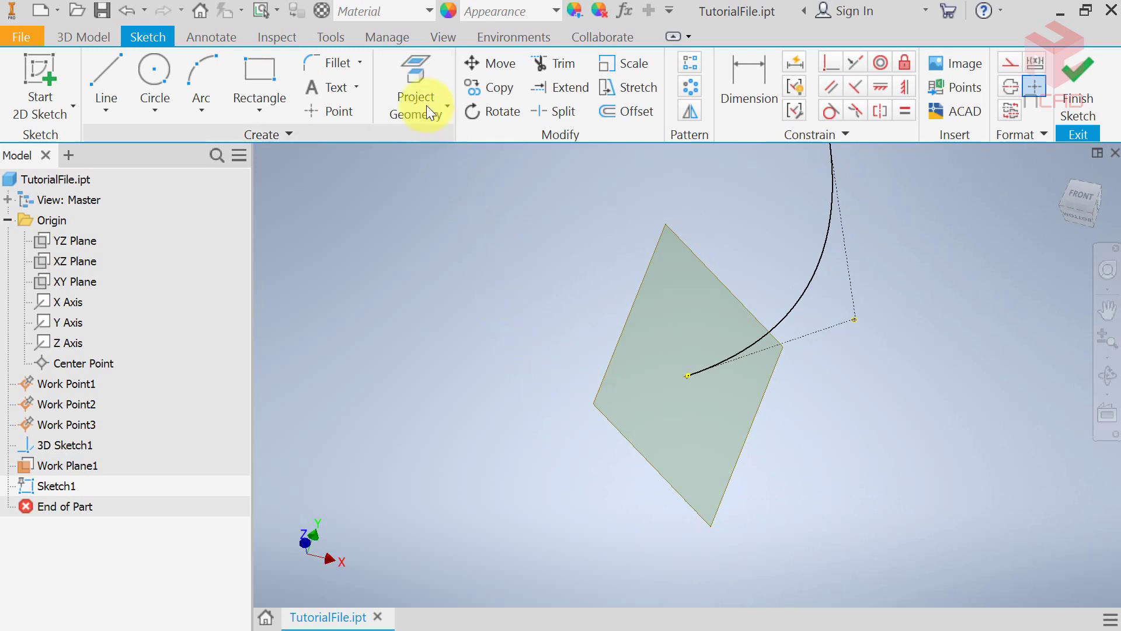
left_click(419, 80)
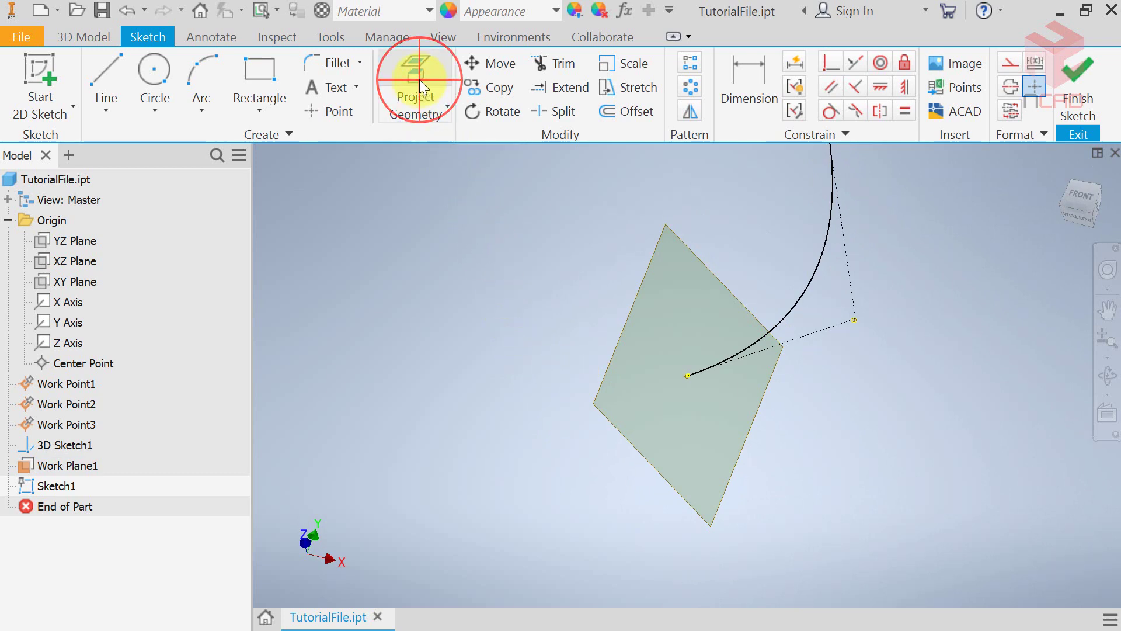
left_click(687, 375)
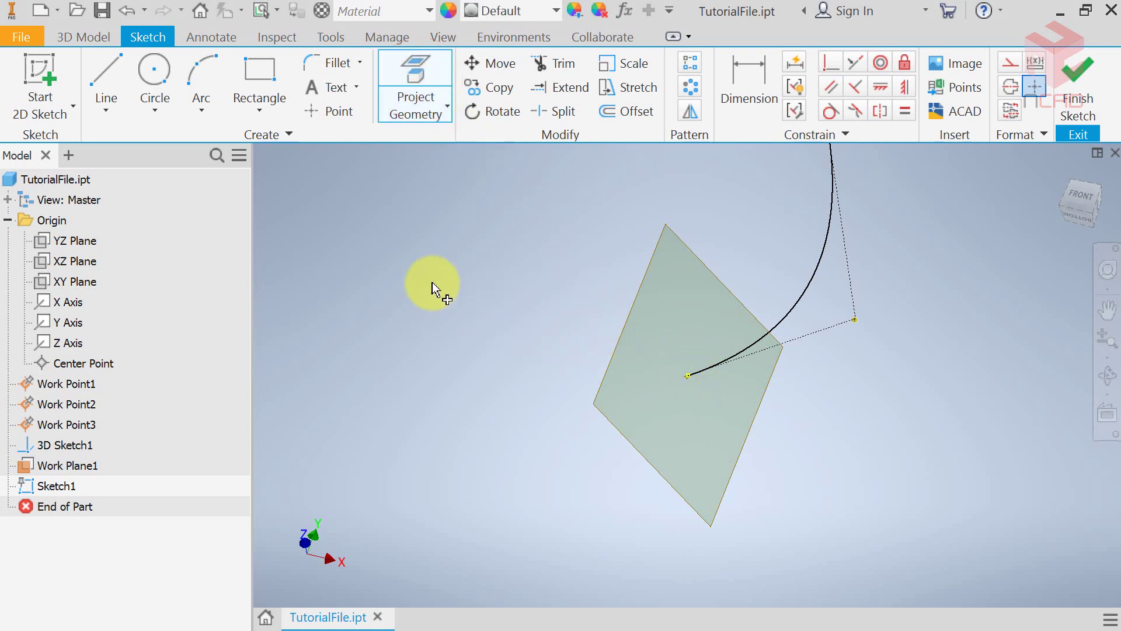
Draw a small ellipse centred on the projected spline start point and finish the sketch
left_click(161, 114)
left_click(188, 236)
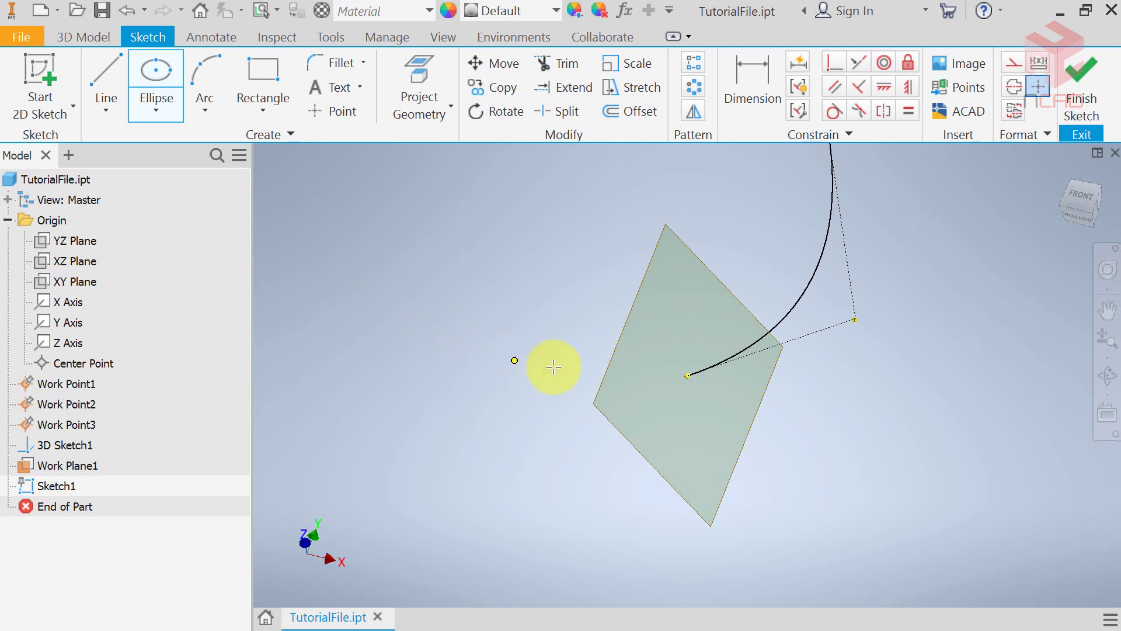
scroll(683, 376, "up", 5)
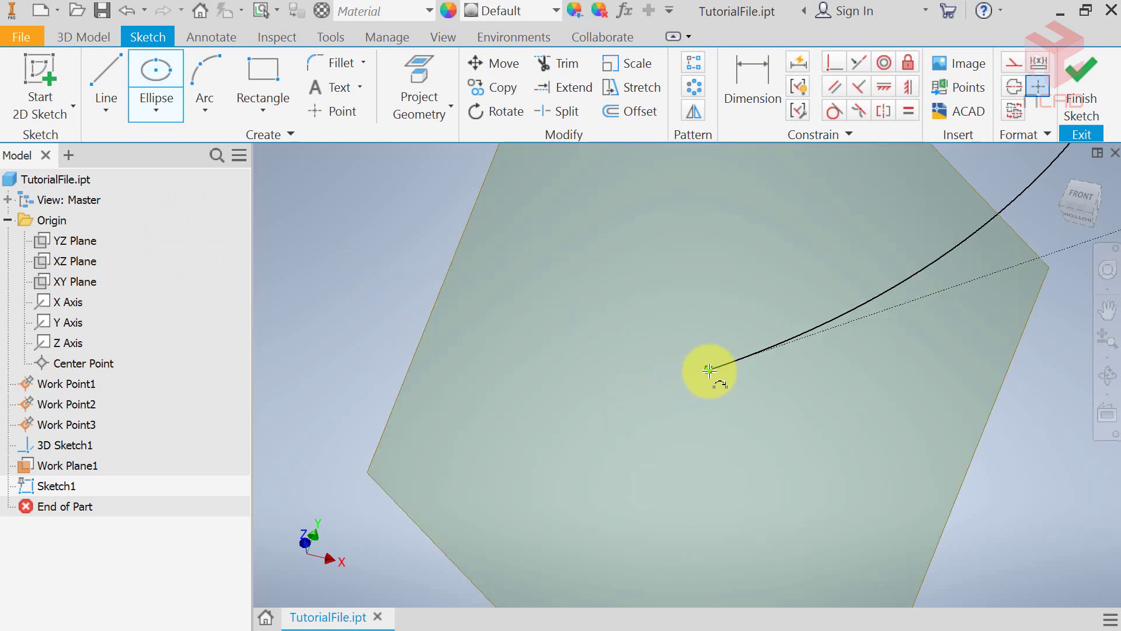
left_click(709, 369)
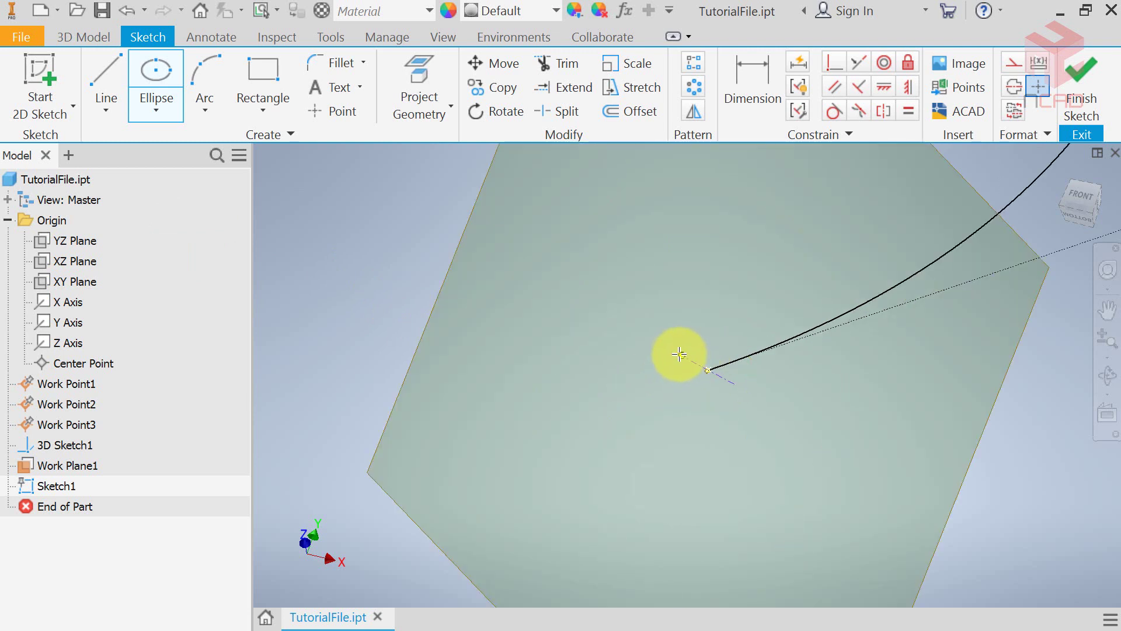
middle_click_drag(656, 333, 617, 419, "shift")
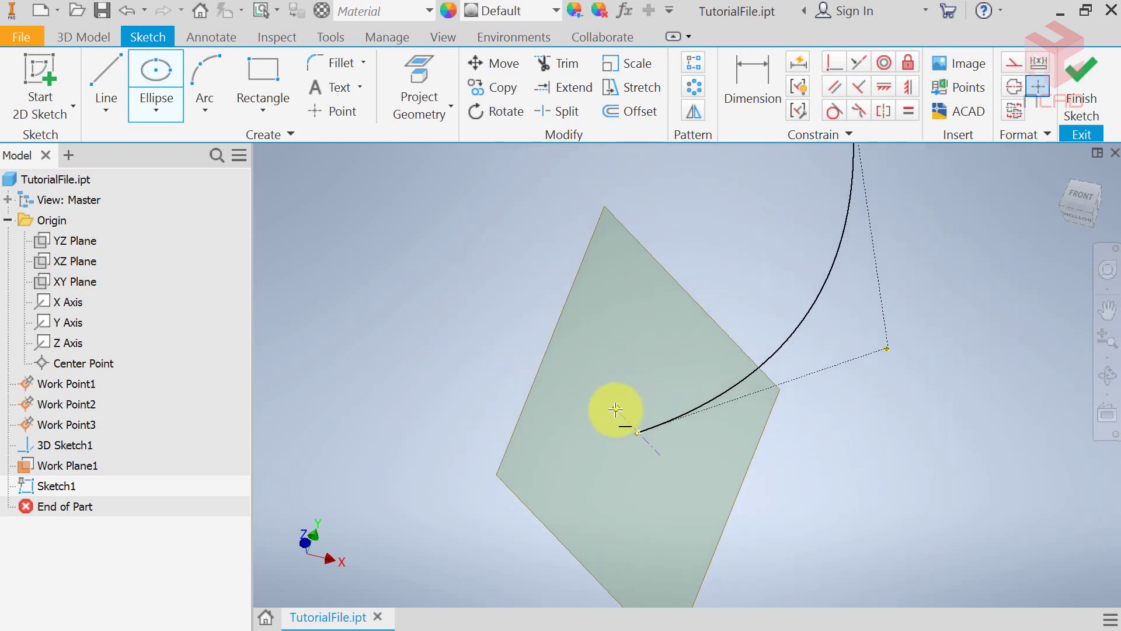
left_click(618, 405)
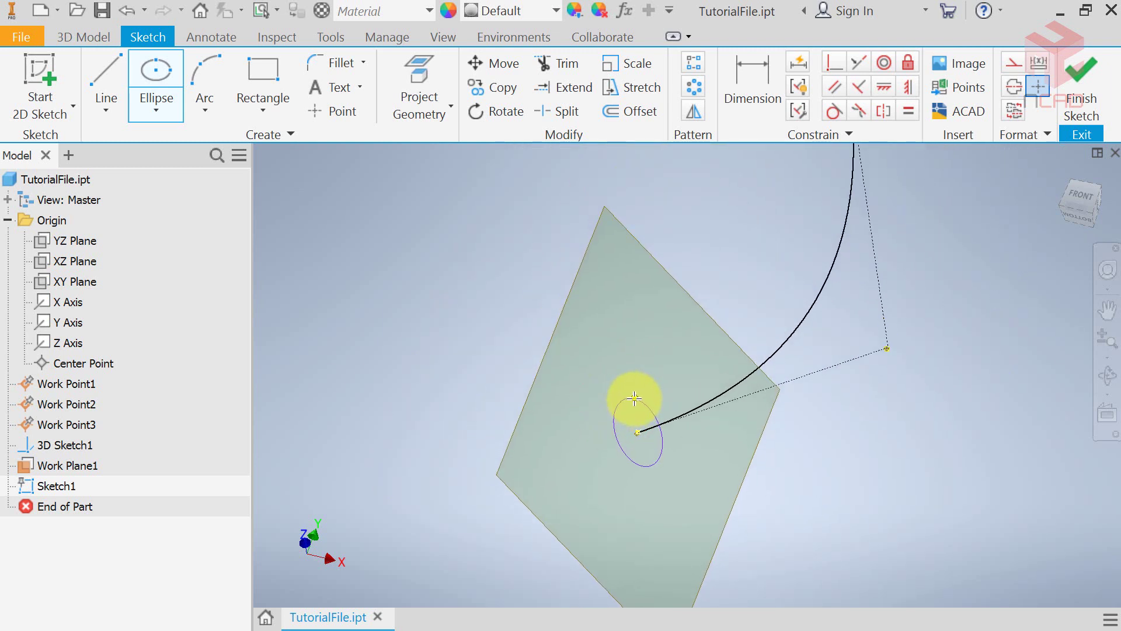
left_click(631, 400)
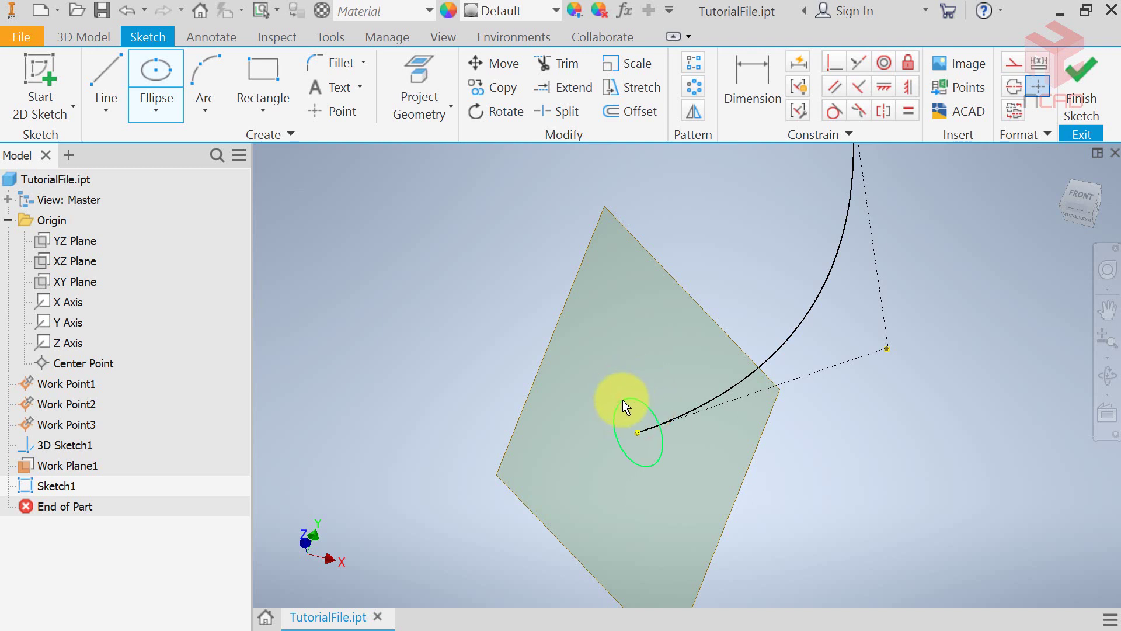
scroll(594, 411, "down", 3)
key("Escape")
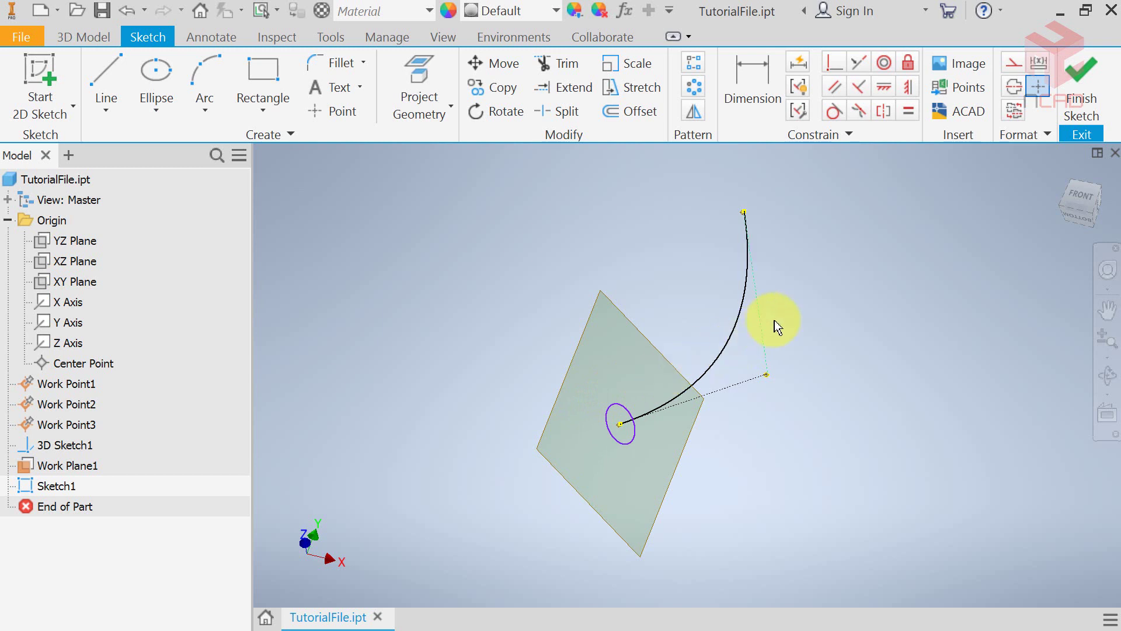
left_click(1073, 100)
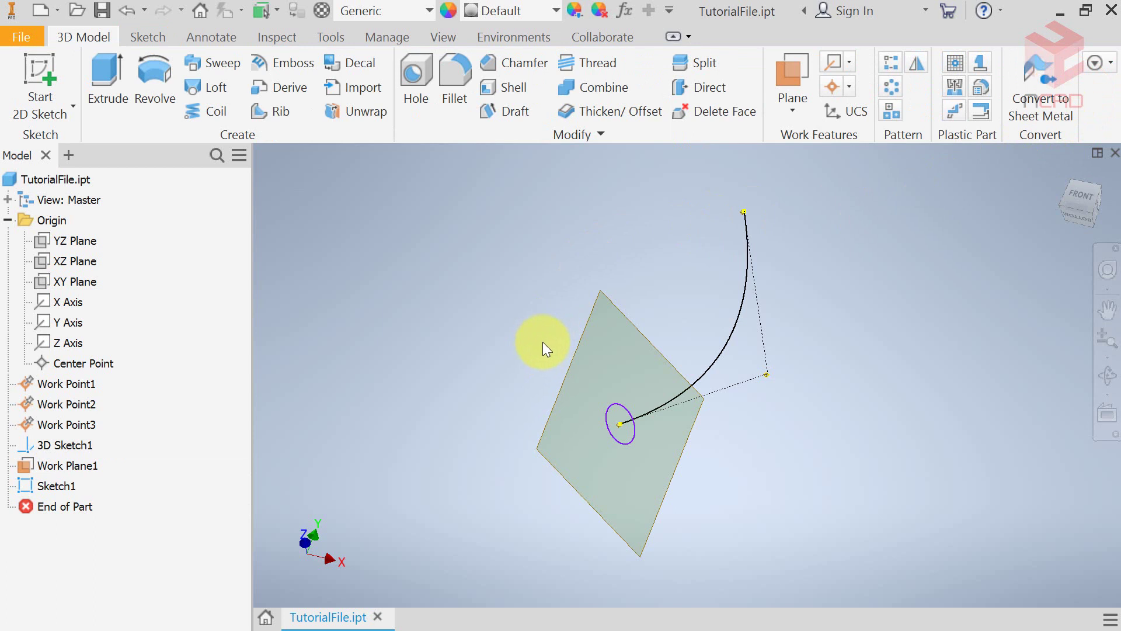
Set up a solid Loft from the ellipse to the third work point, using the 3D spline as the center line
left_click(543, 343)
left_click(202, 89)
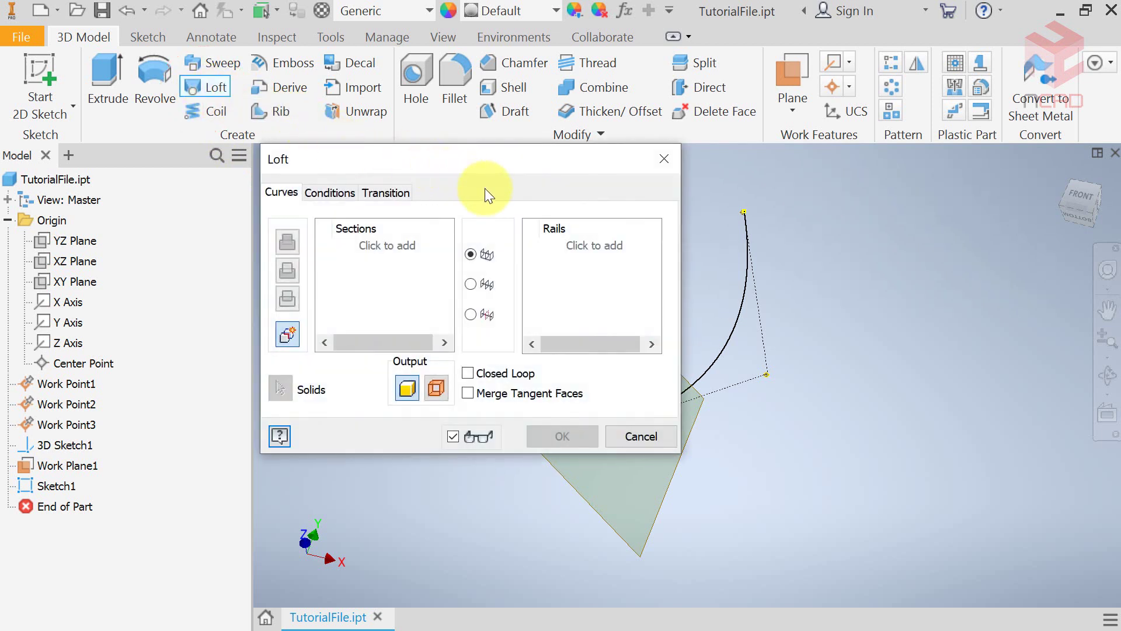
middle_click_drag(701, 338, 759, 386)
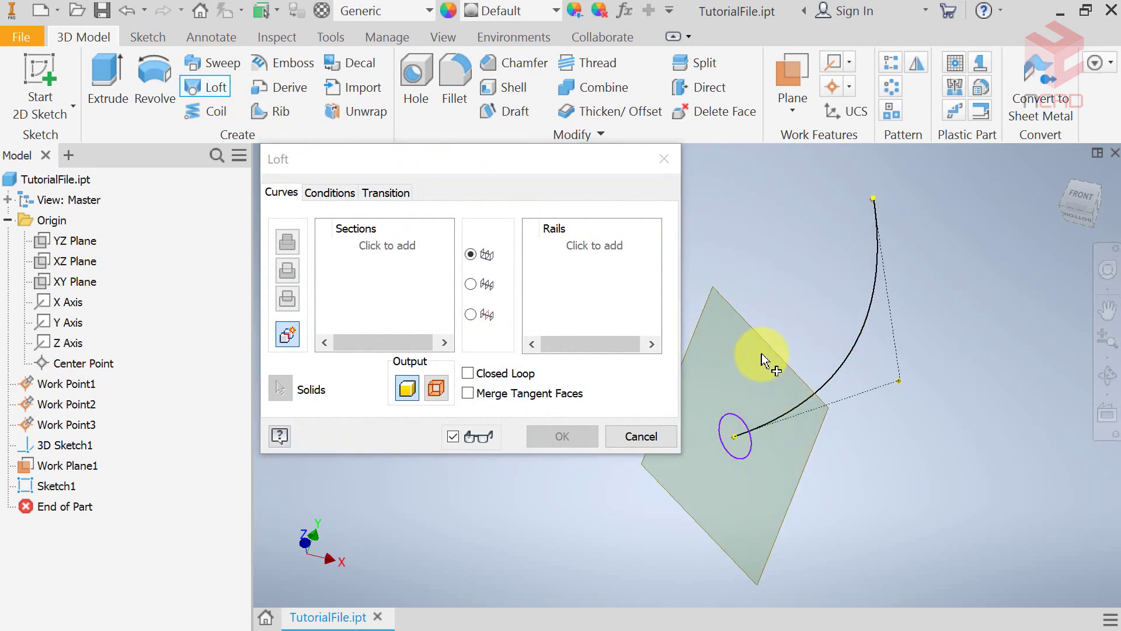
left_click(745, 417)
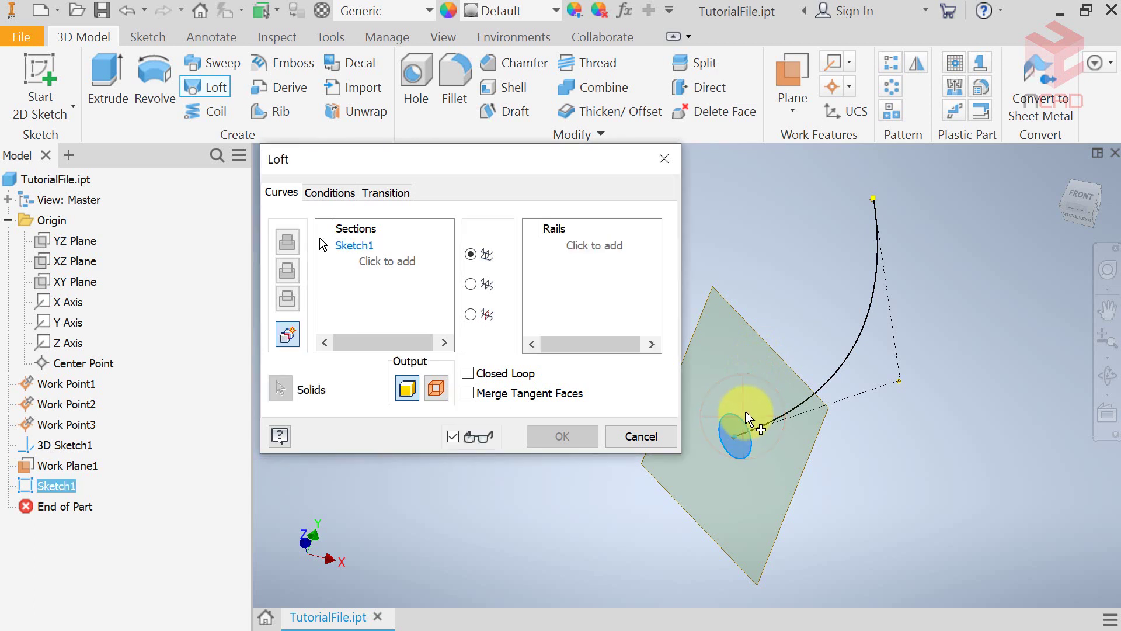
left_click(869, 200)
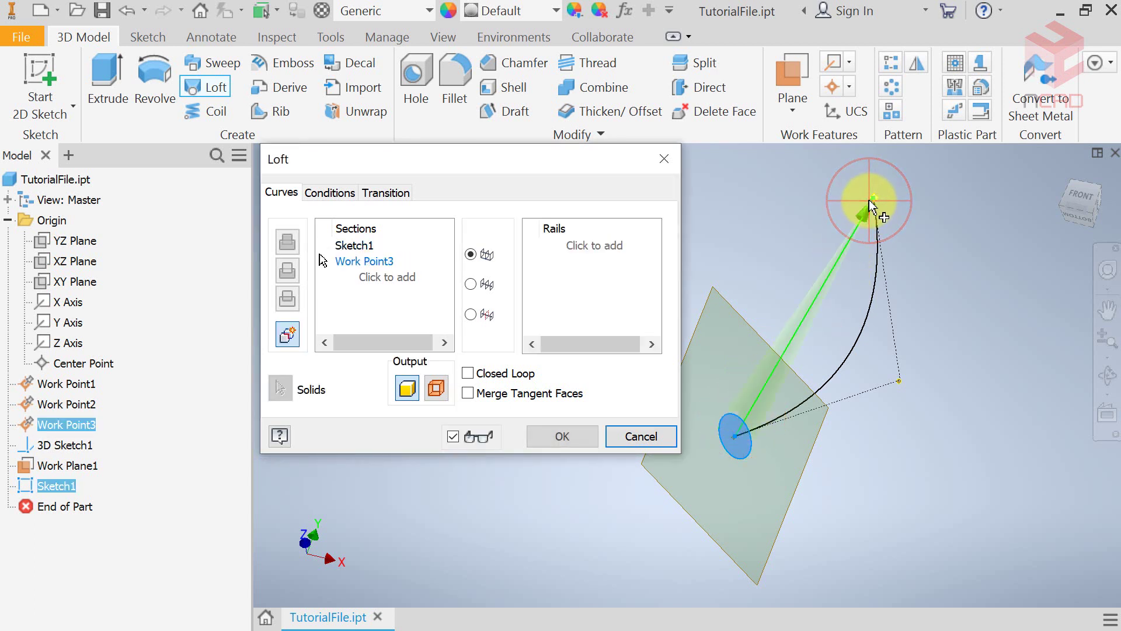
left_click(470, 314)
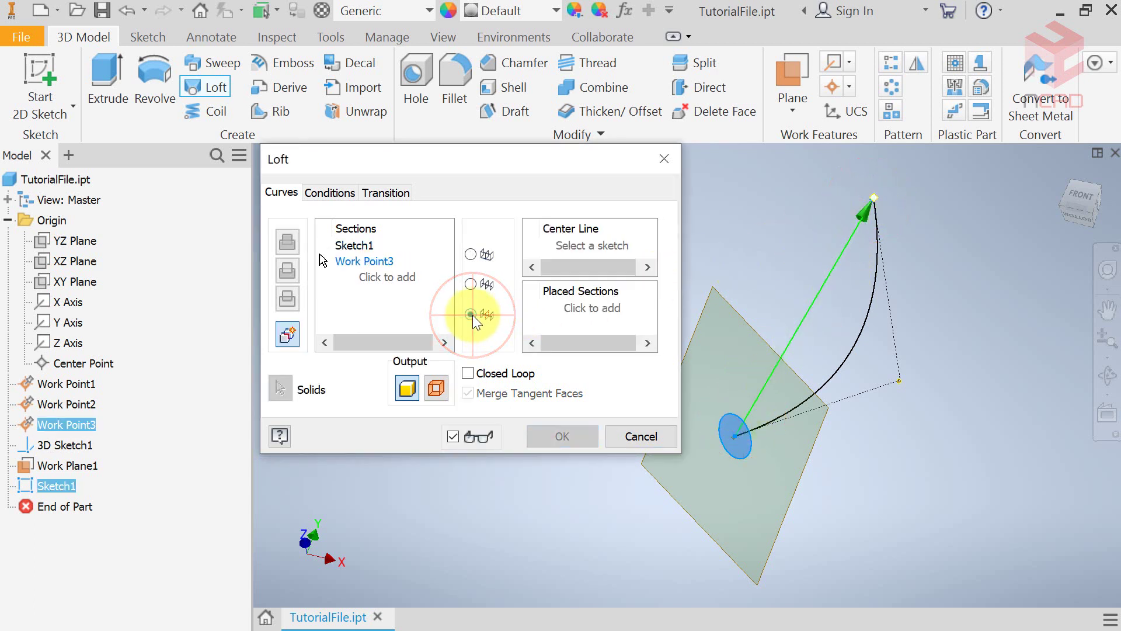
left_click(841, 360)
left_click(549, 317)
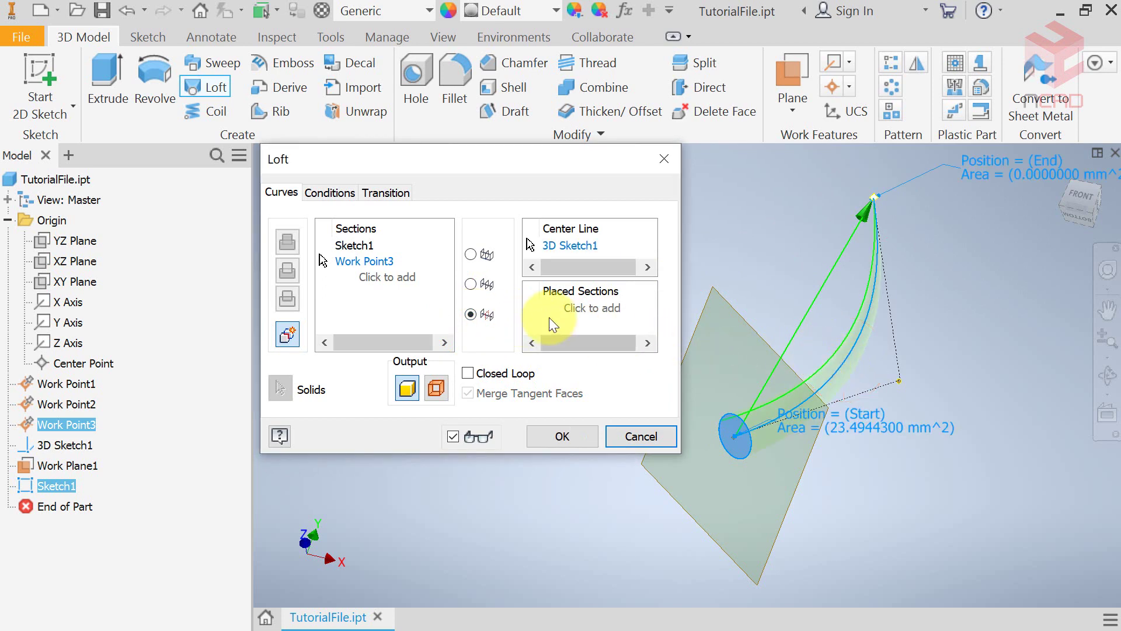
Set the loft's end condition at the third work point to Tangent with a weight of 5
left_click(345, 195)
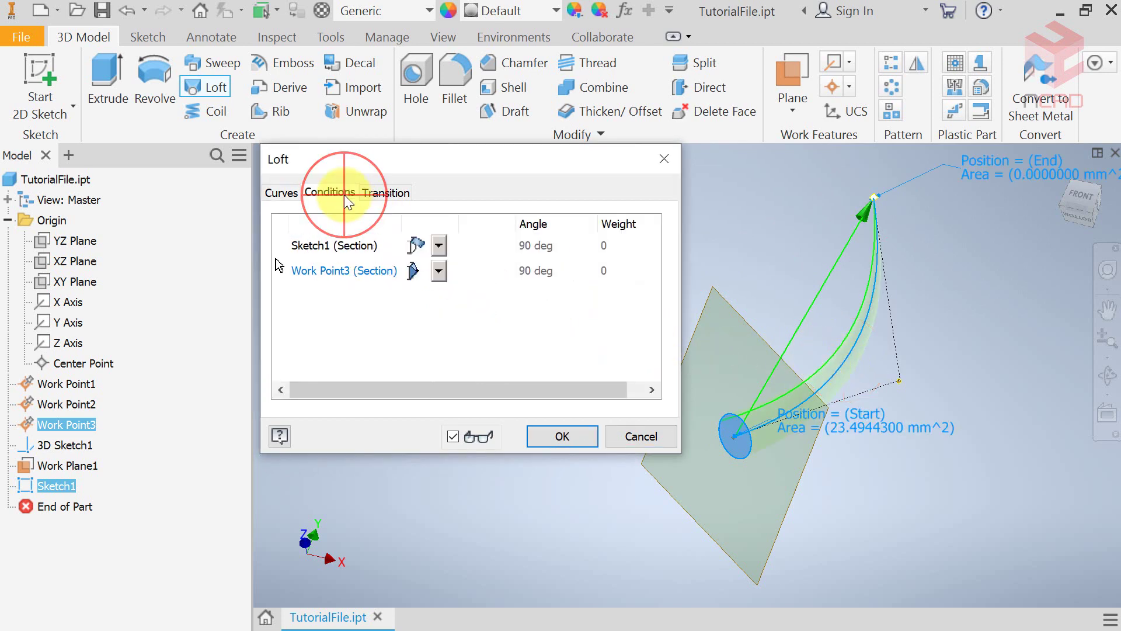
left_click(438, 272)
left_click(425, 311)
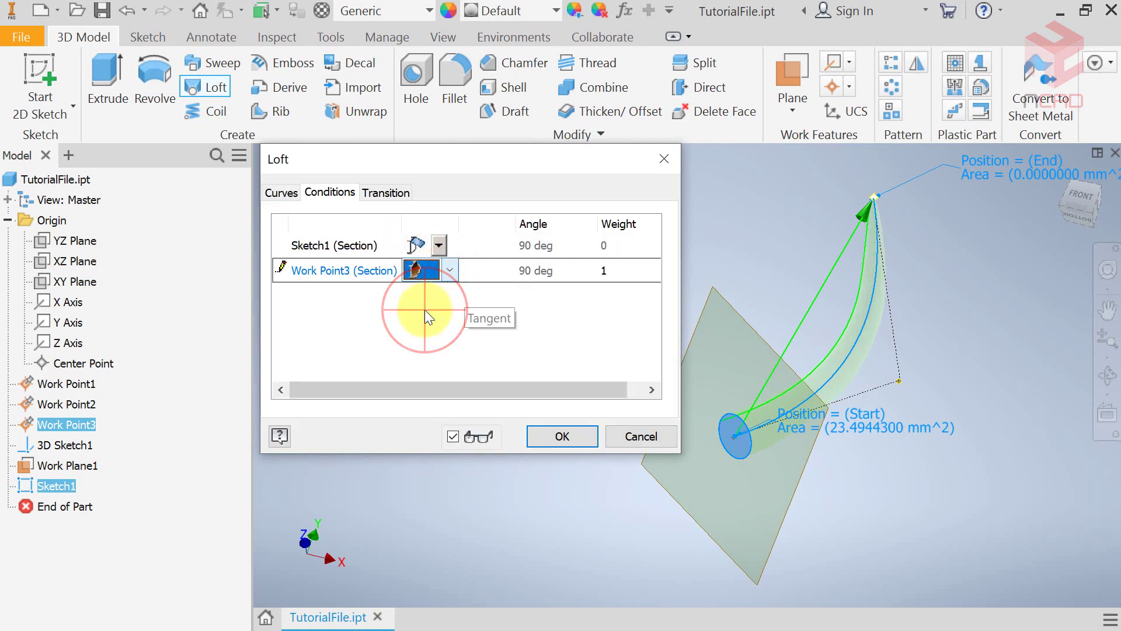
left_click(602, 272)
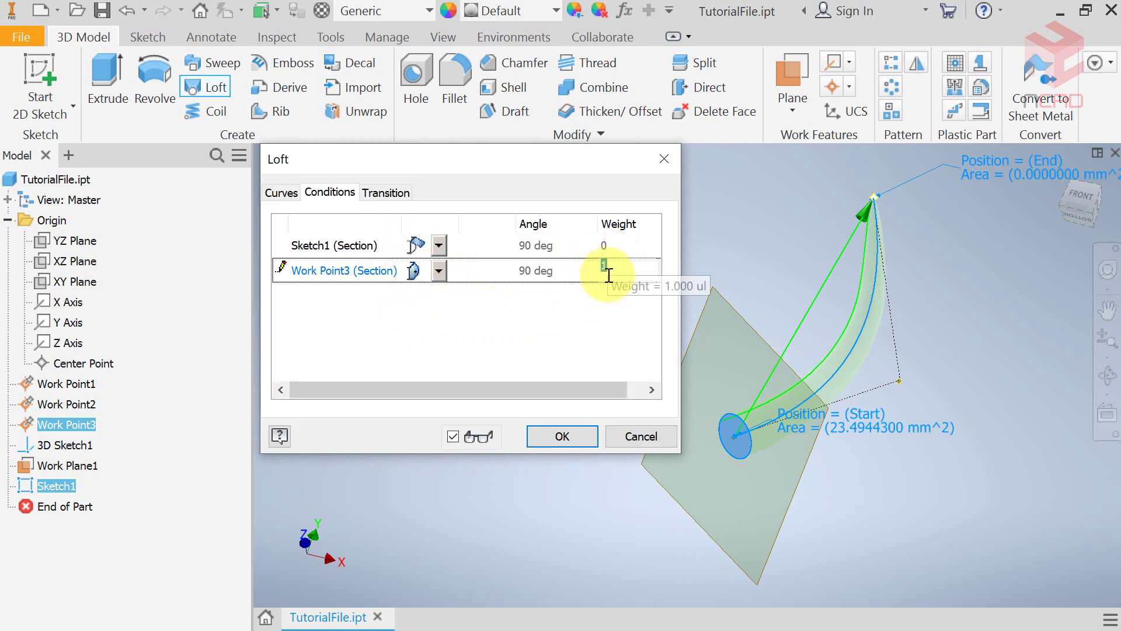
type("5")
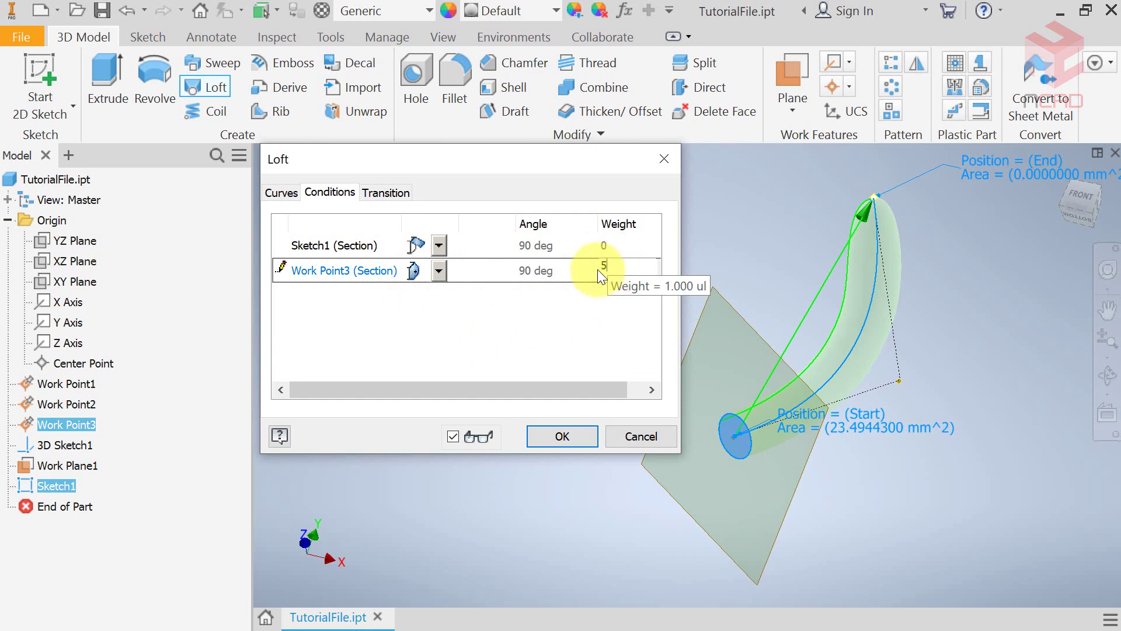
Set the tangent weight at the third work point to 2 and create the loft
double_click(603, 266)
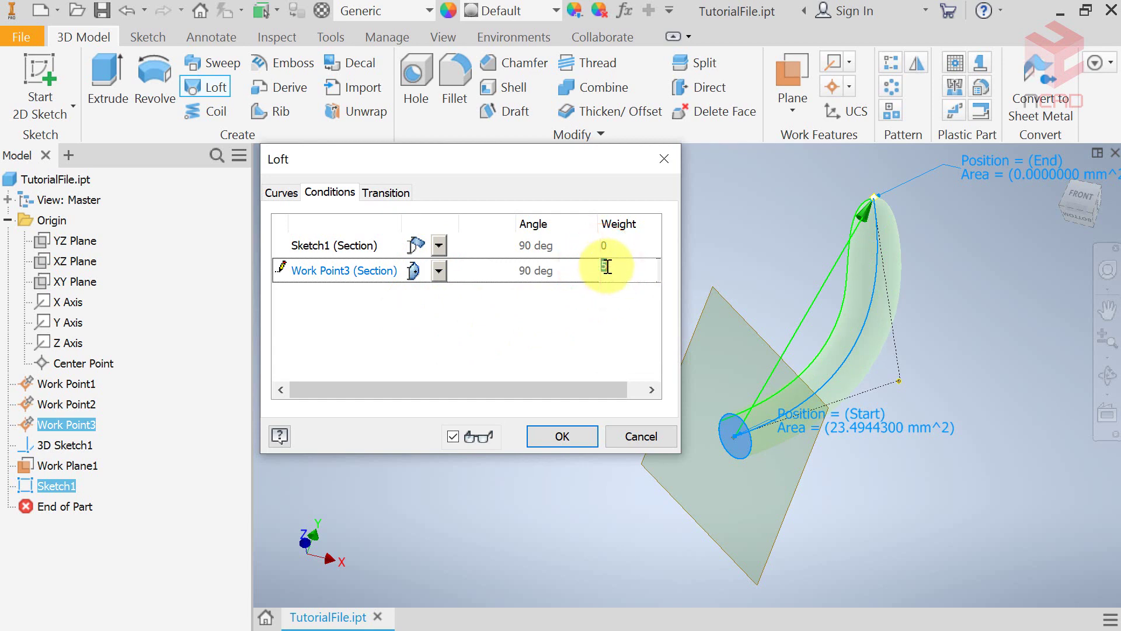
type("2")
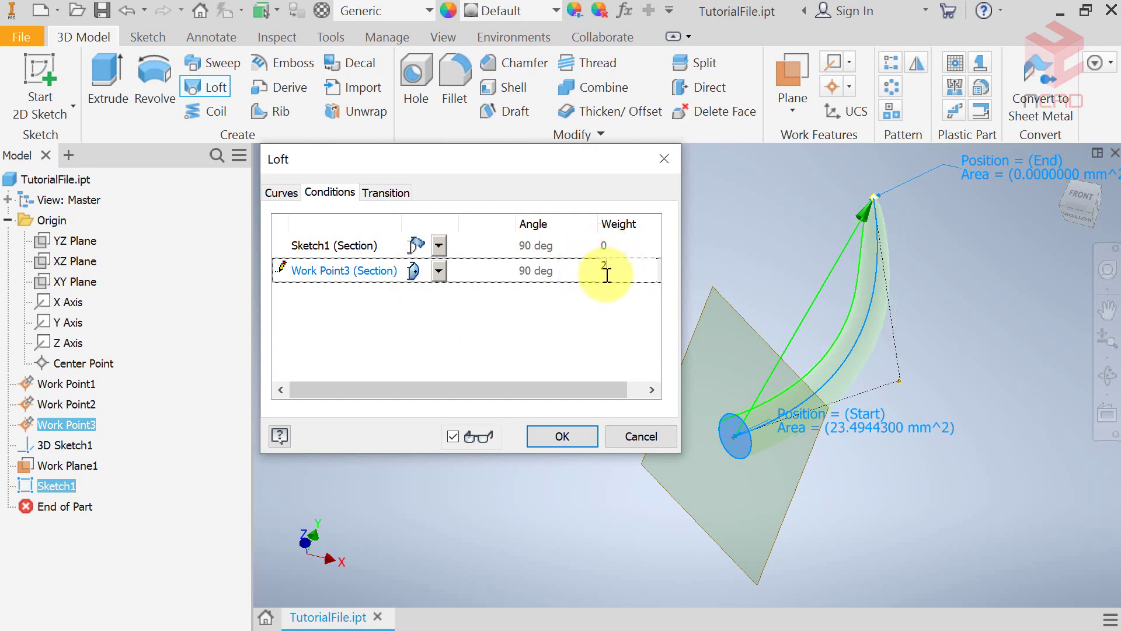
left_click(575, 437)
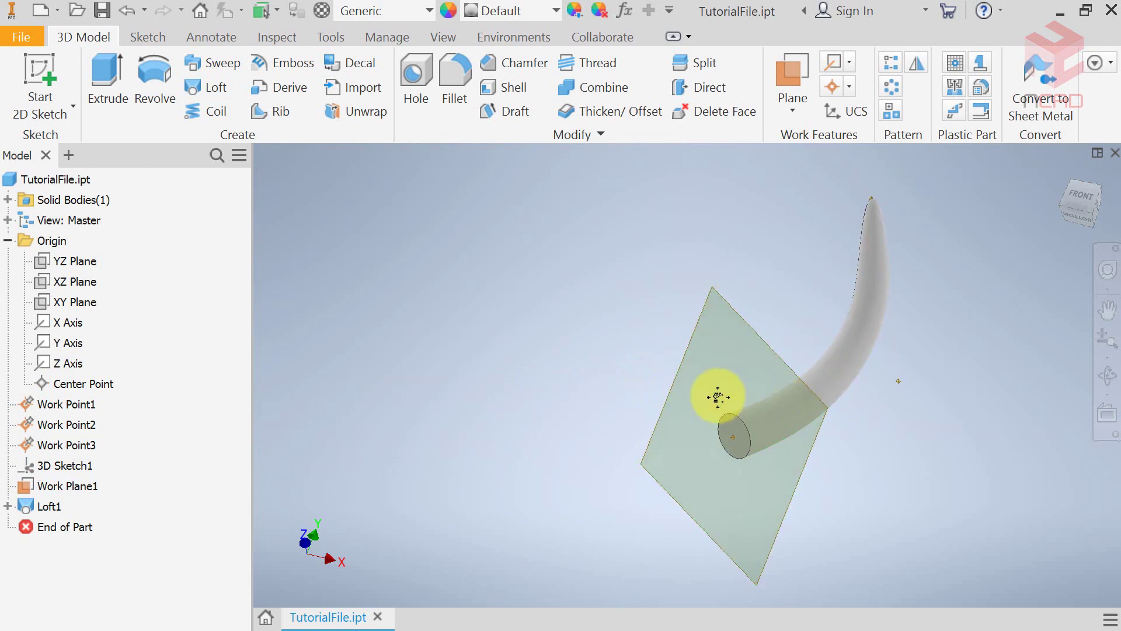
middle_click_drag(718, 396, 626, 398)
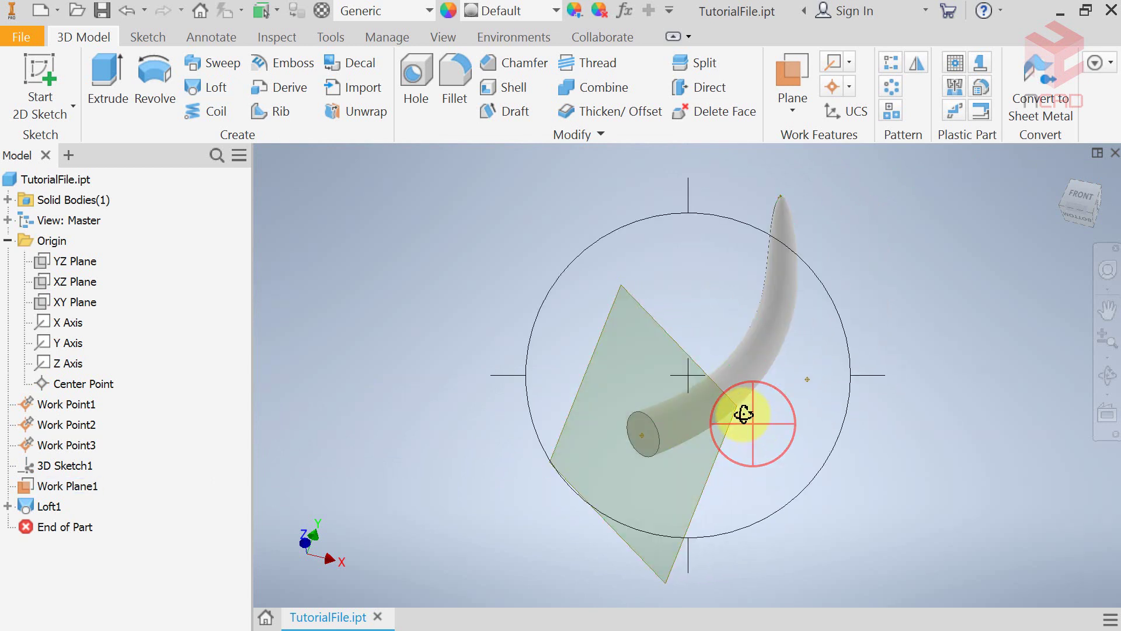
middle_click_drag(743, 415, 640, 424, "shift")
left_click_drag(677, 429, 636, 496)
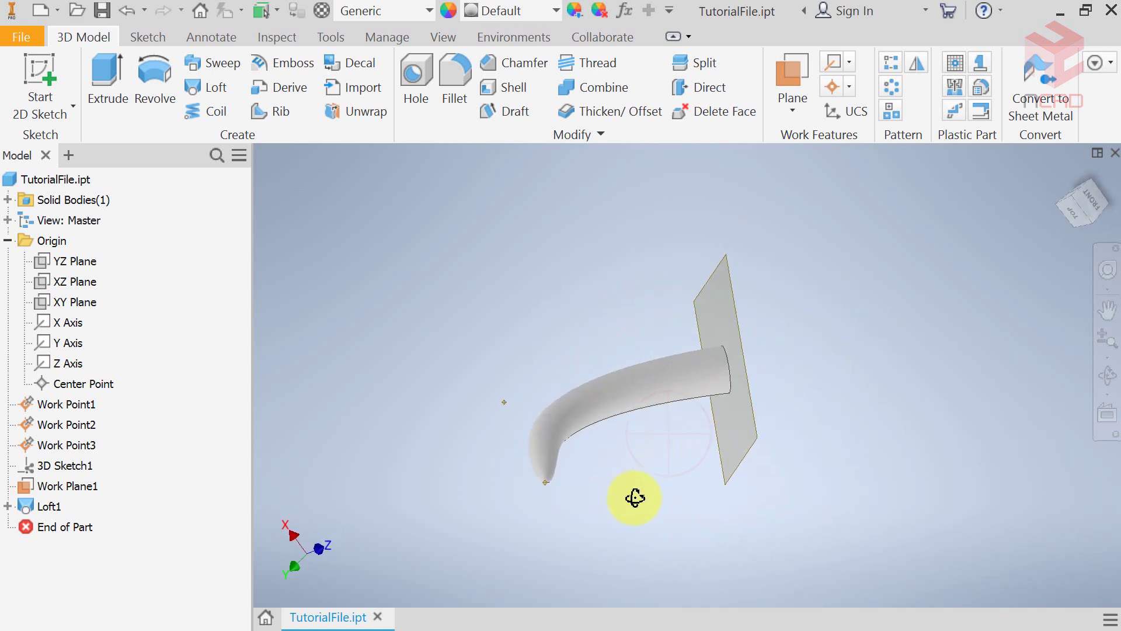
left_click_drag(648, 458, 643, 468)
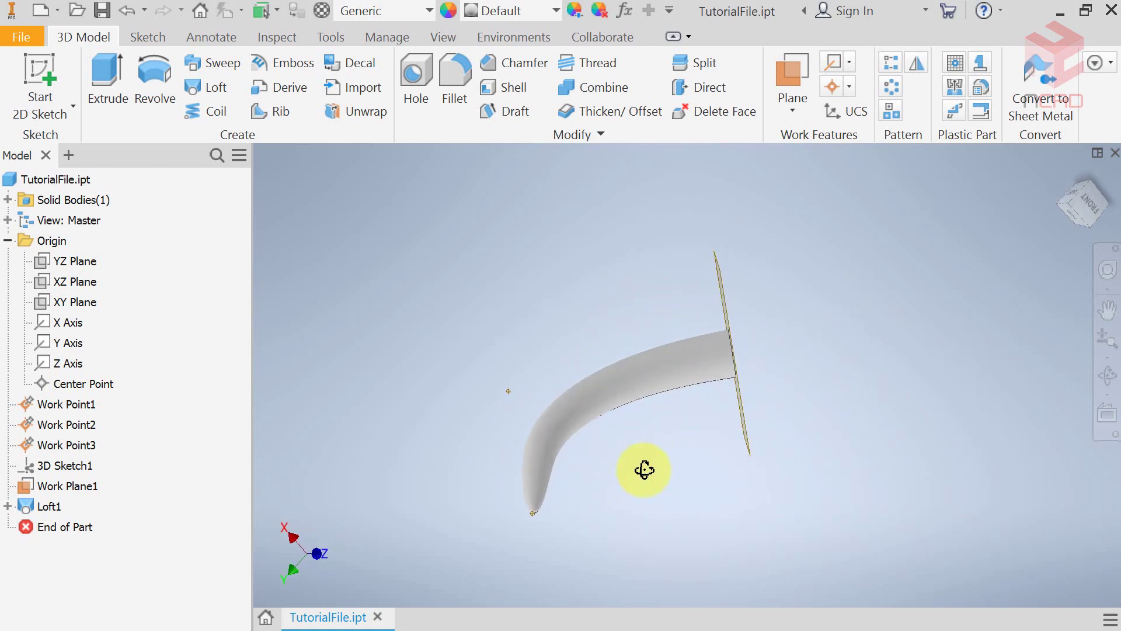